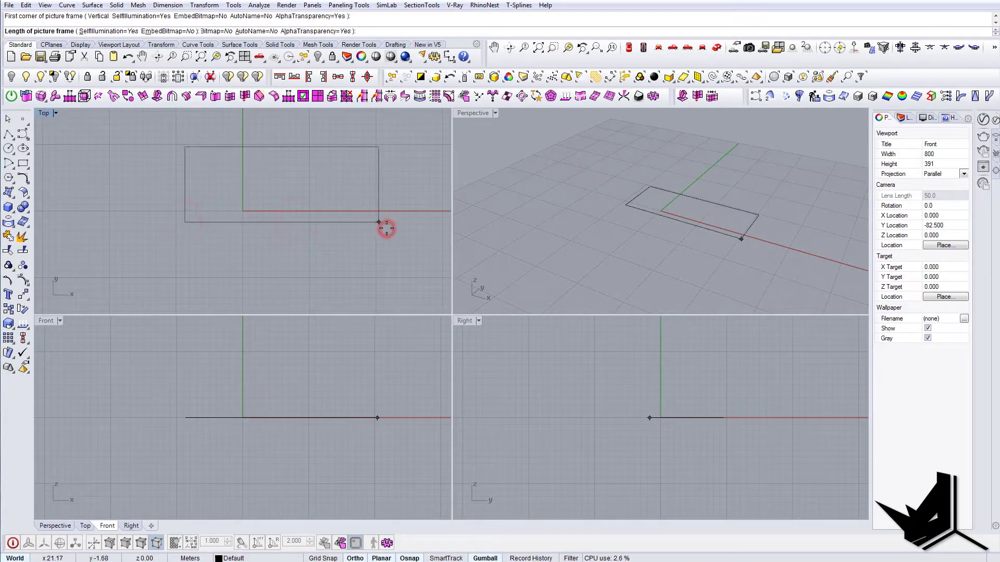
Place the front photo of the pavilion as a picture frame in the Top view and maximize that viewport.
{"action": "scroll", "coordinate": [304, 182], "scroll_direction": "up", "scroll_amount": 10}
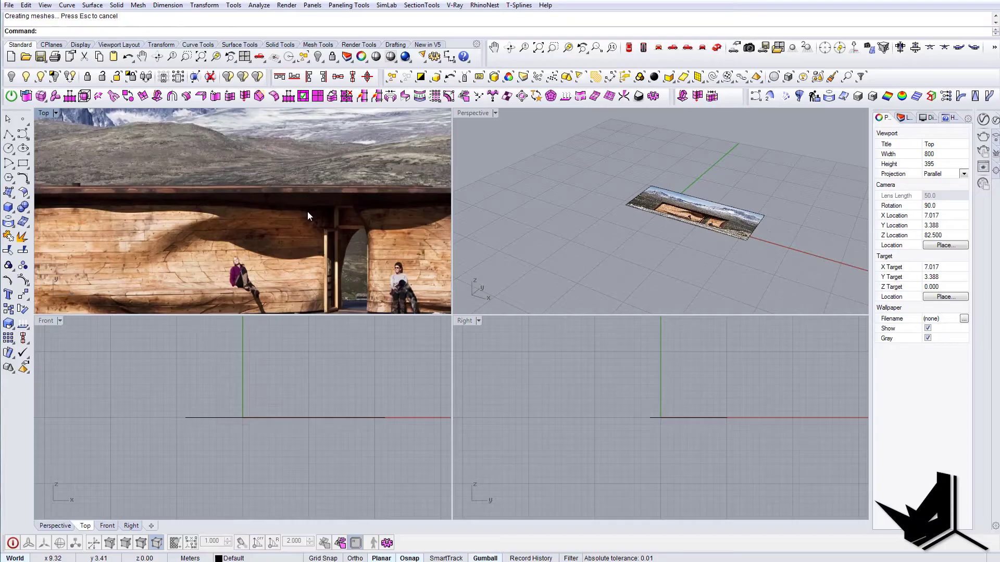
{"action": "scroll", "coordinate": [307, 211], "scroll_direction": "down", "scroll_amount": 4}
{"action": "double_click", "coordinate": [44, 113]}
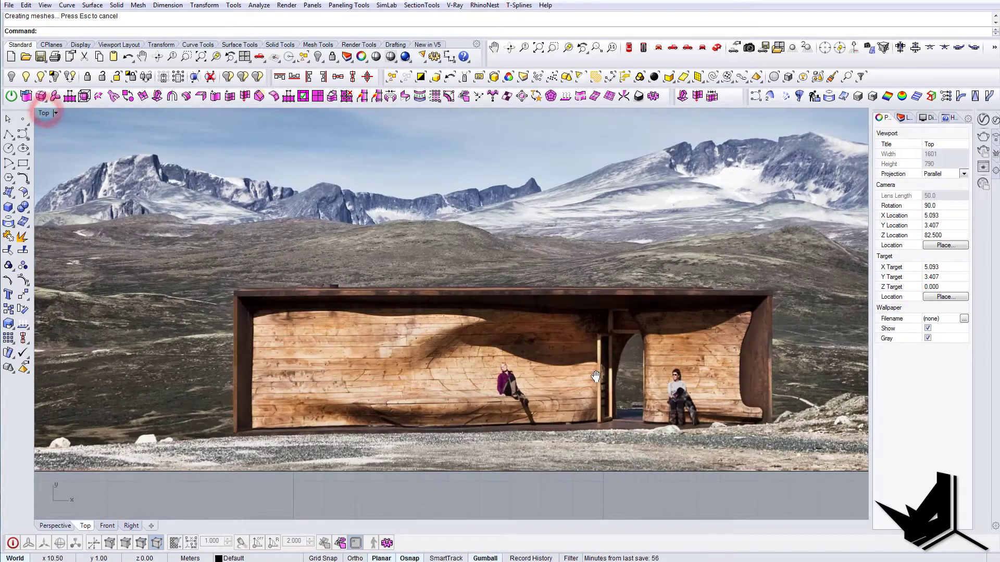
{"action": "scroll", "coordinate": [551, 343], "scroll_direction": "down", "scroll_amount": 5}
{"action": "scroll", "coordinate": [560, 338], "scroll_direction": "up", "scroll_amount": 4}
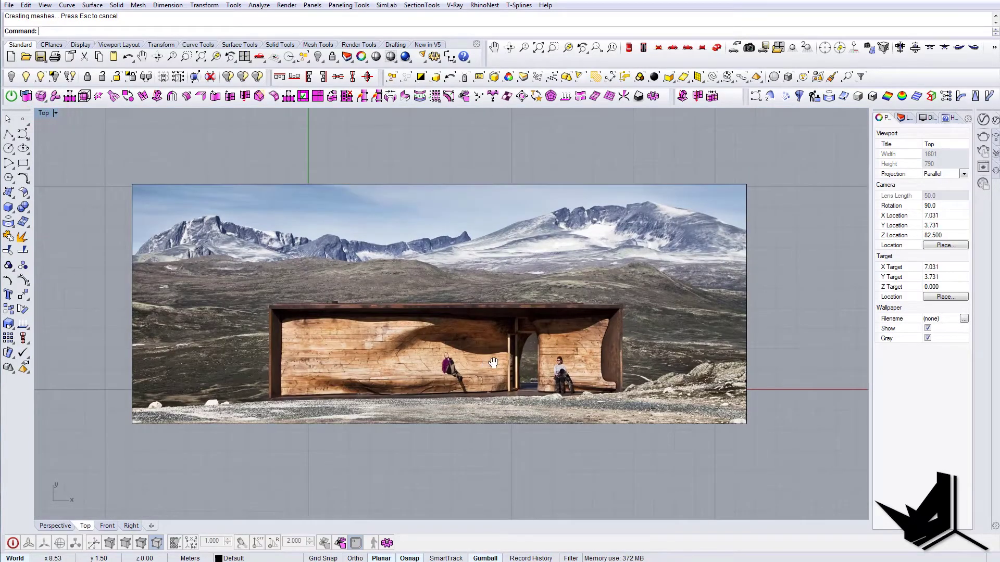
Draw a rectangle tracing the pavilion's outer frame from its lower-left corner to its upper-right corner.
{"action": "type", "text": "rectangle"}
{"action": "key", "text": "Return"}
{"action": "scroll", "coordinate": [283, 406], "scroll_direction": "up", "scroll_amount": 4}
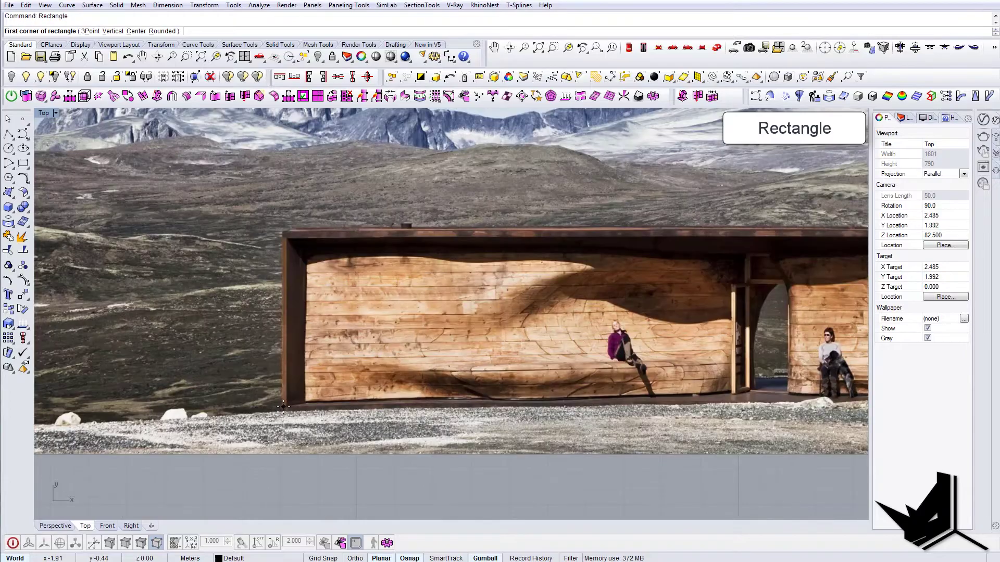
{"action": "left_click", "coordinate": [283, 407]}
{"action": "scroll", "coordinate": [289, 406], "scroll_direction": "down", "scroll_amount": 2}
{"action": "scroll", "coordinate": [755, 269], "scroll_direction": "up", "scroll_amount": 2}
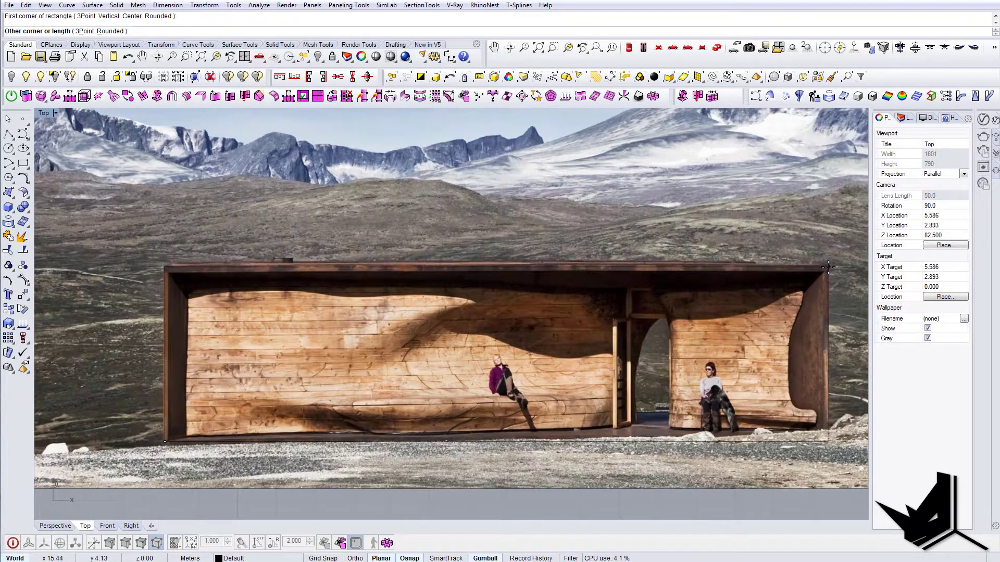
{"action": "left_click", "coordinate": [829, 267]}
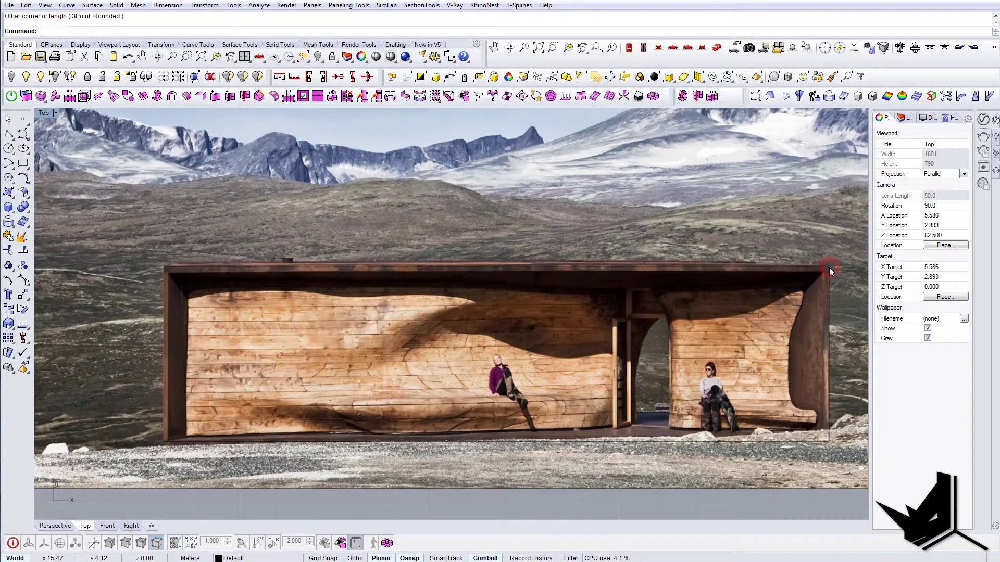
{"action": "scroll", "coordinate": [669, 318], "scroll_direction": "down", "scroll_amount": 3}
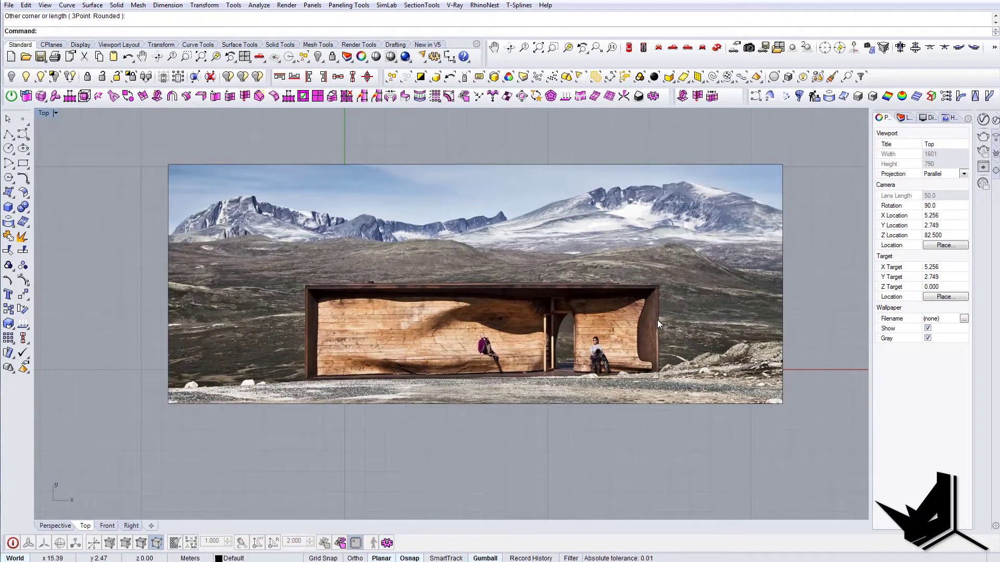
Delete the front photo and move the traced rectangle just above the X axis, clear of the Y axis.
{"action": "left_click", "coordinate": [724, 311]}
{"action": "key", "text": "Delete"}
{"action": "right_click_drag", "start_coordinate": [649, 311], "coordinate": [566, 304]}
{"action": "left_click_drag", "start_coordinate": [636, 335], "coordinate": [444, 283]}
{"action": "scroll", "coordinate": [445, 283], "scroll_direction": "down", "scroll_amount": 3}
{"action": "left_click_drag", "start_coordinate": [441, 329], "coordinate": [490, 308]}
Switch to Windows Photo Viewer and examine the curved wooden wall, seat and door opening in the save-x-web_large photo.
{"action": "key", "text": "alt+Tab"}
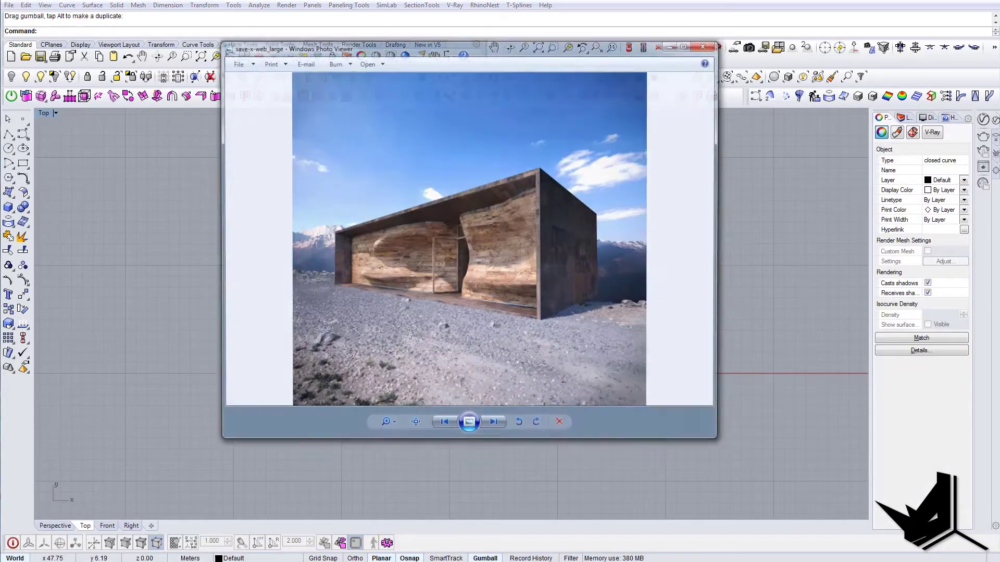
{"action": "left_click_drag", "start_coordinate": [490, 39], "coordinate": [519, 114]}
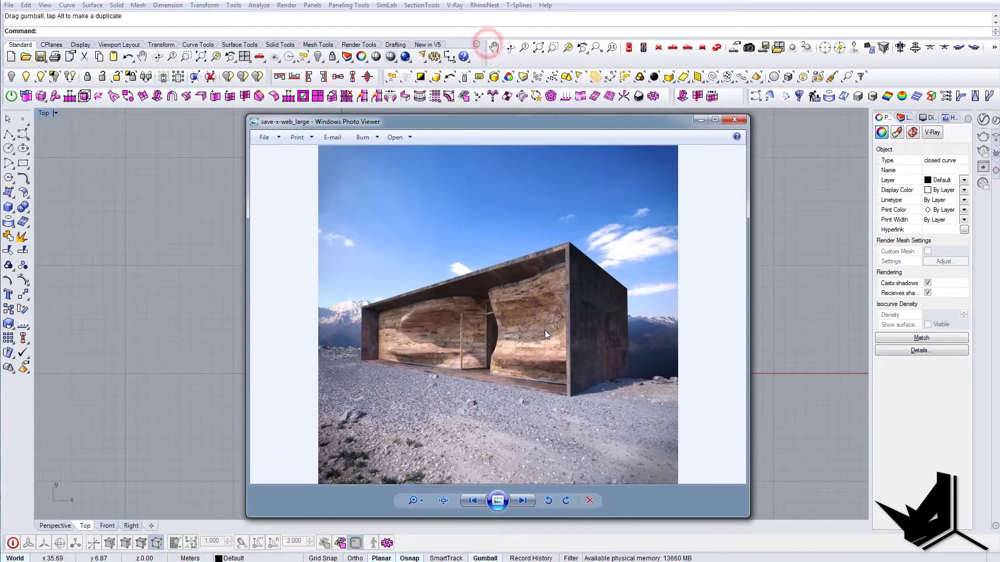
{"action": "scroll", "coordinate": [560, 355], "scroll_direction": "up", "scroll_amount": 3}
{"action": "left_click_drag", "start_coordinate": [455, 219], "coordinate": [508, 233]}
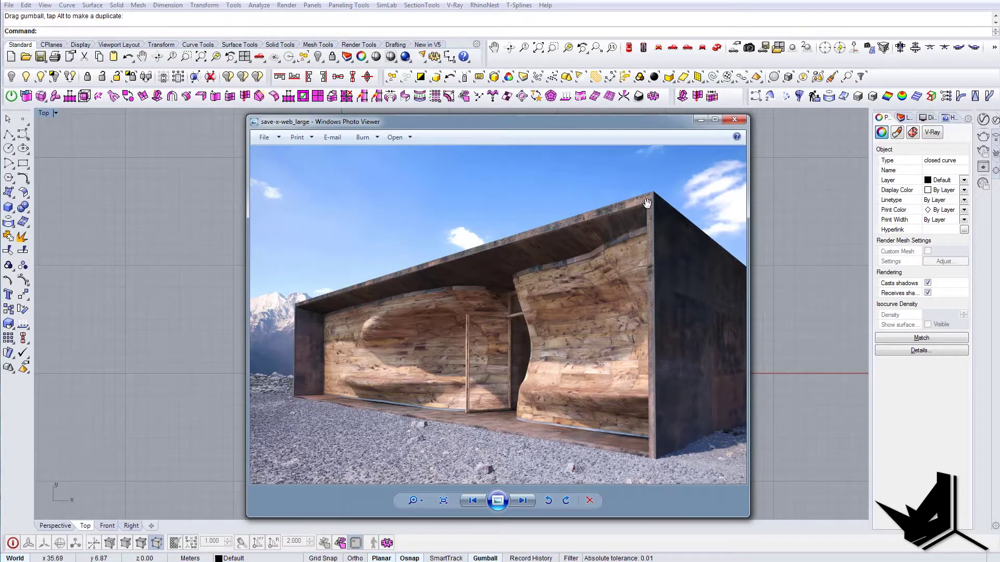
{"action": "scroll", "coordinate": [475, 290], "scroll_direction": "up", "scroll_amount": 3}
{"action": "scroll", "coordinate": [533, 292], "scroll_direction": "down", "scroll_amount": 1}
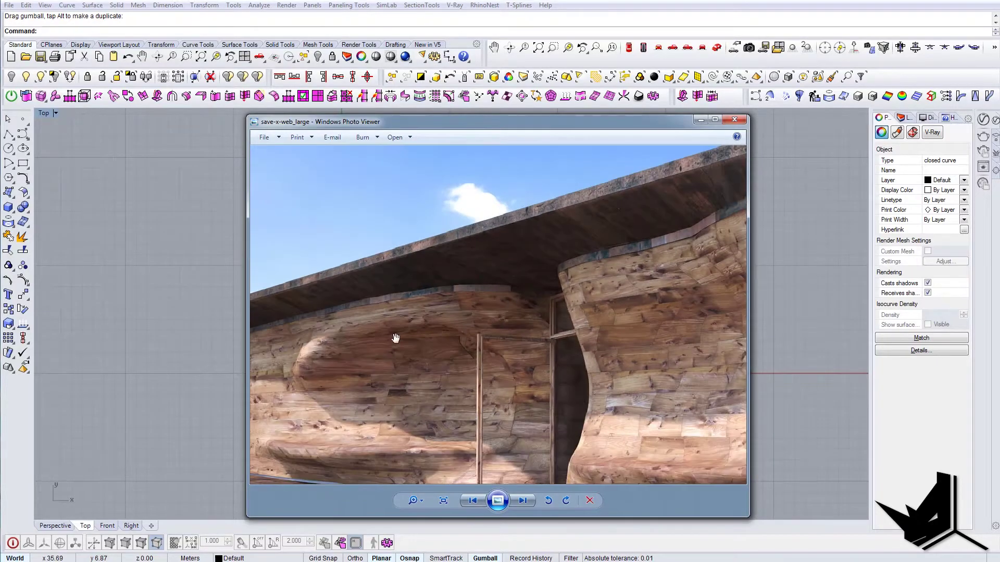
{"action": "left_click_drag", "start_coordinate": [389, 344], "coordinate": [521, 301]}
{"action": "left_click_drag", "start_coordinate": [614, 301], "coordinate": [449, 316]}
{"action": "left_click_drag", "start_coordinate": [549, 401], "coordinate": [604, 354]}
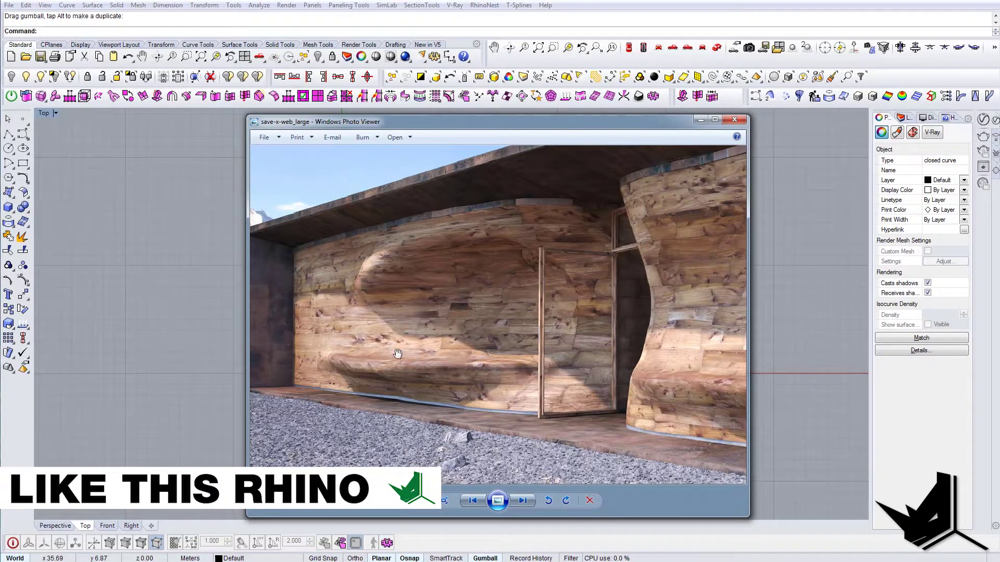
{"action": "left_click_drag", "start_coordinate": [650, 381], "coordinate": [509, 408]}
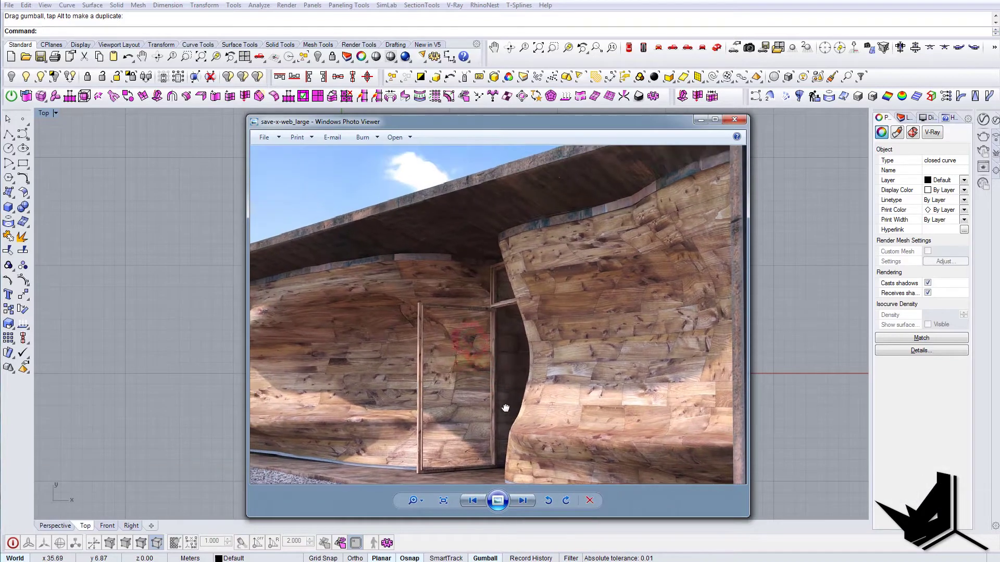
{"action": "left_click_drag", "start_coordinate": [438, 397], "coordinate": [509, 384]}
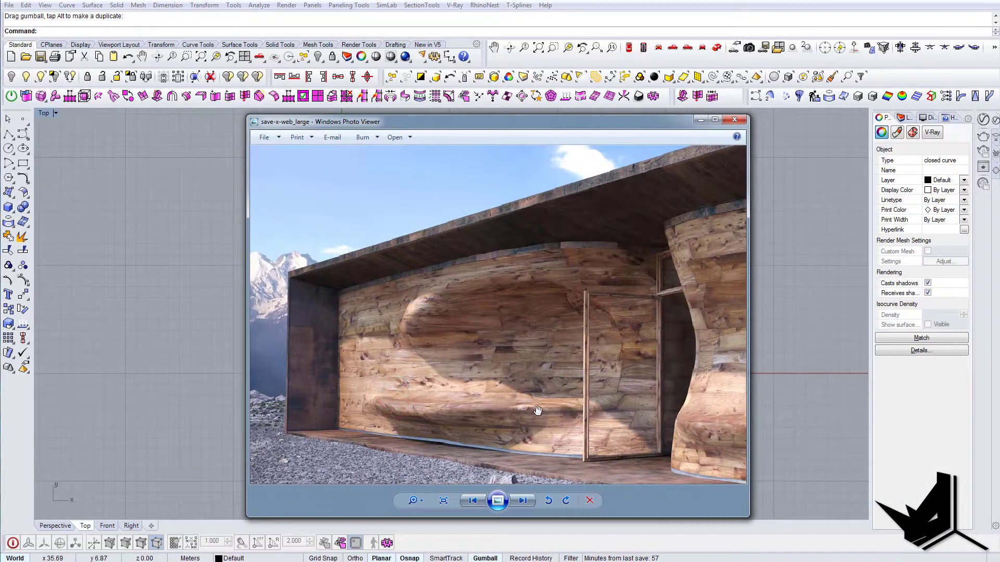
{"action": "left_click_drag", "start_coordinate": [683, 416], "coordinate": [661, 413]}
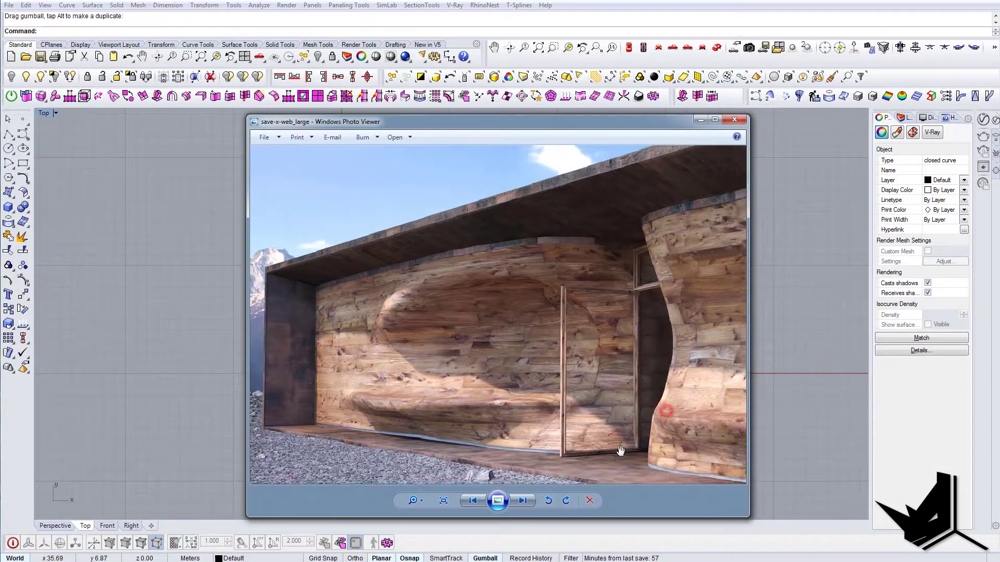
Browse the other reference photos of the pavilion to compare its interior curves and front elevation.
{"action": "left_click", "coordinate": [523, 501]}
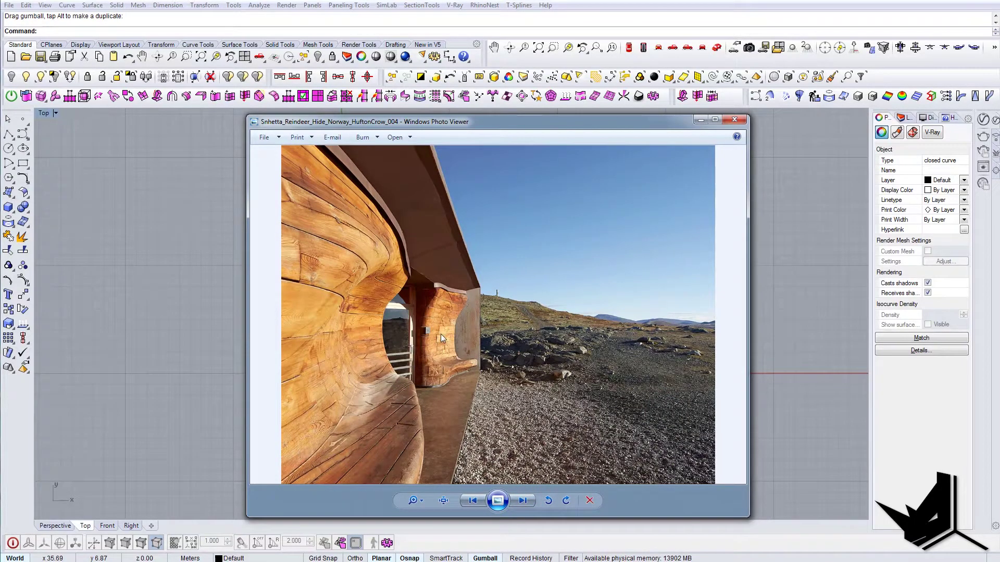
{"action": "left_click", "coordinate": [522, 501]}
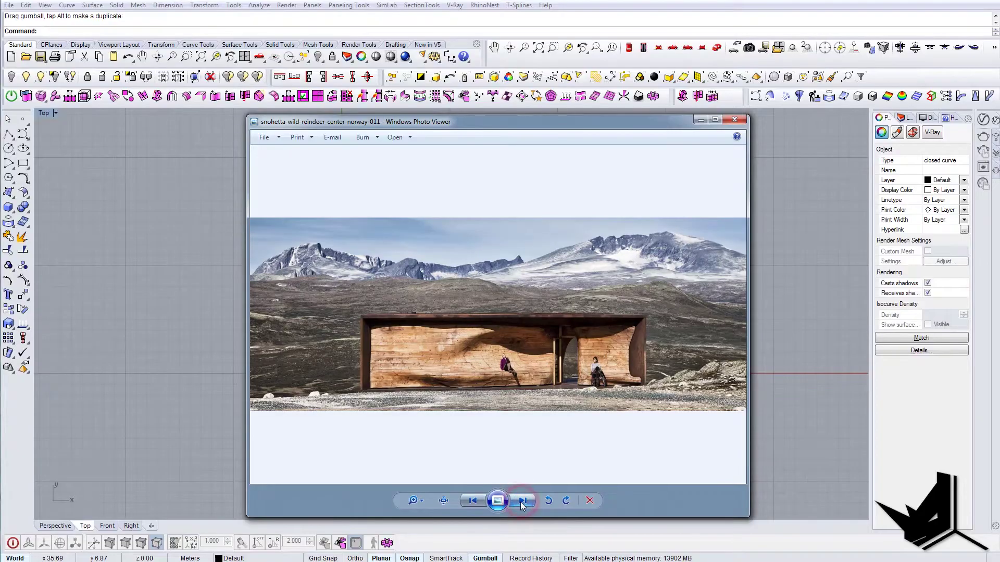
{"action": "left_click", "coordinate": [523, 501]}
{"action": "left_click", "coordinate": [522, 501]}
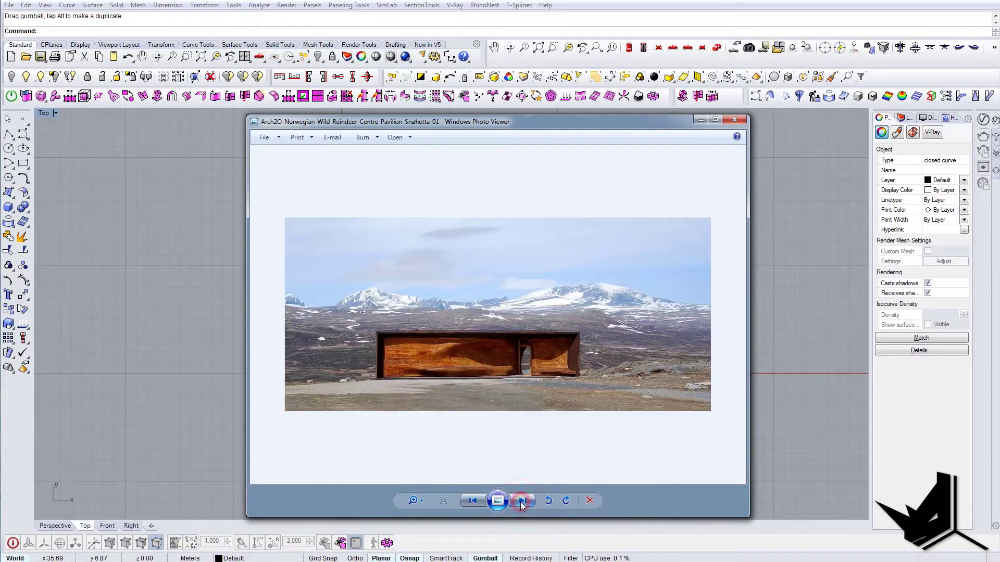
{"action": "left_click", "coordinate": [522, 501]}
{"action": "left_click", "coordinate": [522, 501]}
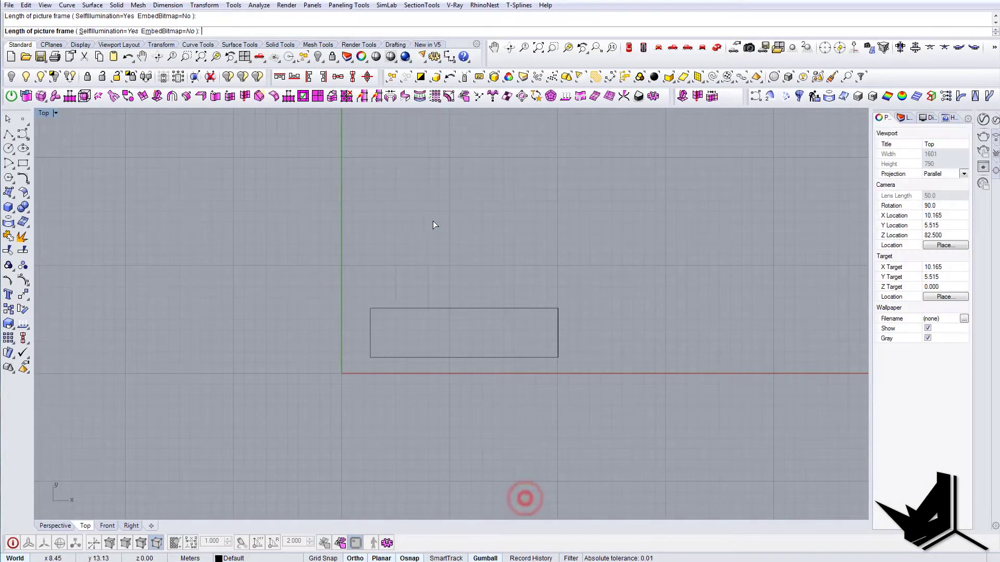
Place the perspective photo as a picture frame in Rhino and move it beside the rectangle, with its right edge at the Y axis.
{"action": "left_click", "coordinate": [433, 231], "text": "shift"}
{"action": "scroll", "coordinate": [553, 244], "scroll_direction": "down", "scroll_amount": 4}
{"action": "right_click_drag", "start_coordinate": [553, 244], "coordinate": [571, 290]}
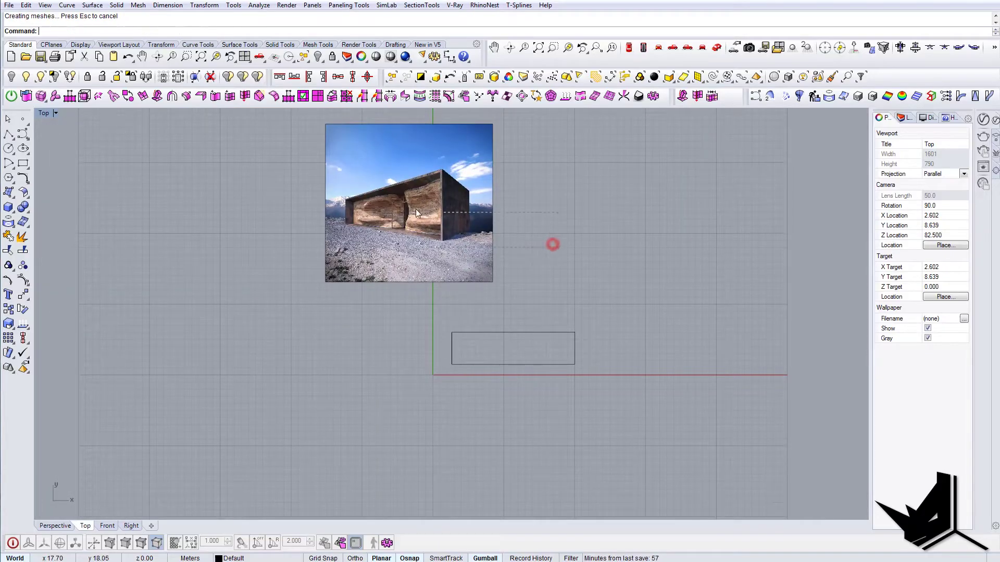
{"action": "left_click", "coordinate": [416, 208]}
{"action": "left_click_drag", "start_coordinate": [435, 179], "coordinate": [376, 321]}
{"action": "scroll", "coordinate": [502, 327], "scroll_direction": "up", "scroll_amount": 10}
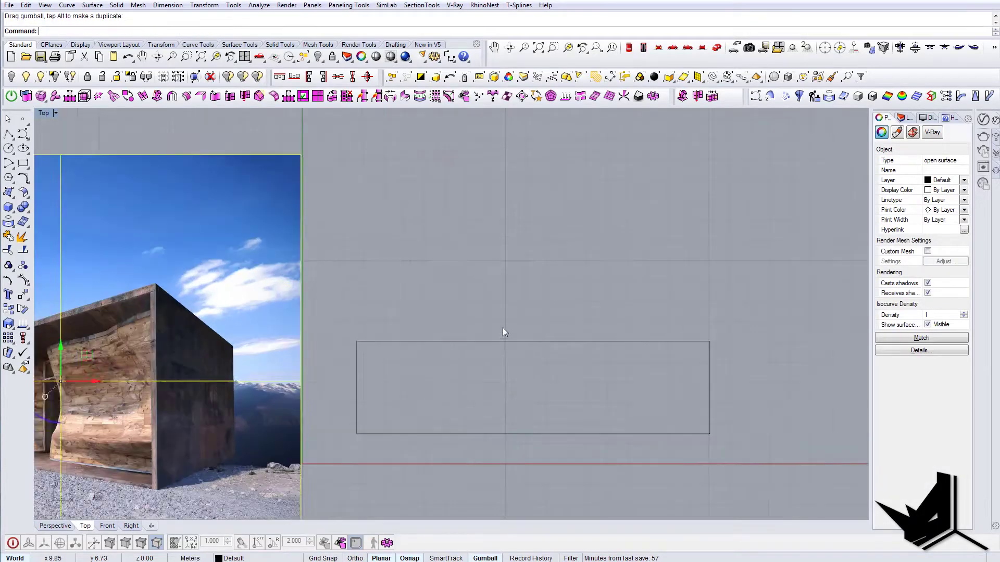
{"action": "left_click", "coordinate": [444, 309]}
{"action": "right_click_drag", "start_coordinate": [219, 363], "coordinate": [381, 318]}
{"action": "right_click_drag", "start_coordinate": [713, 323], "coordinate": [491, 309]}
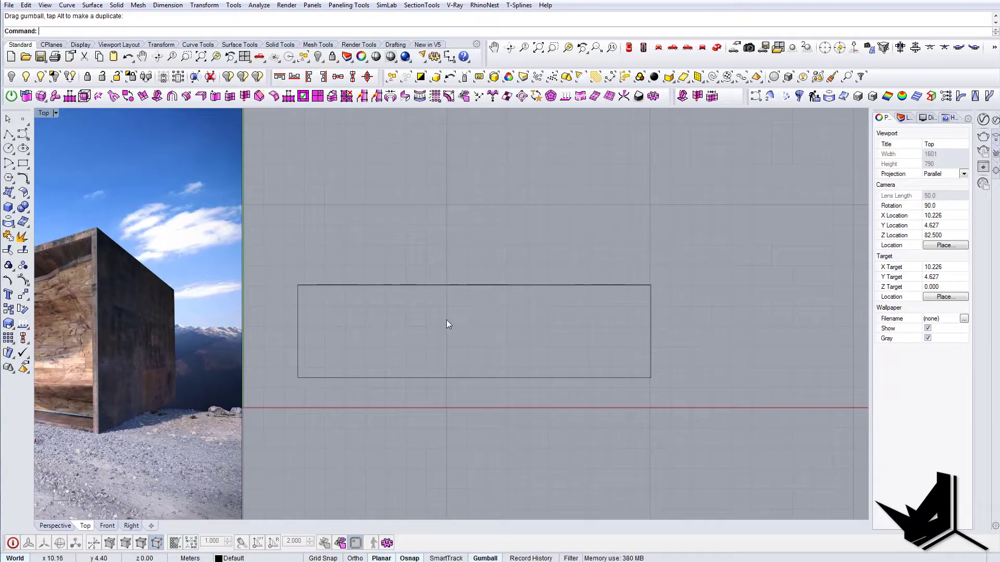
Lock the traced rectangle and the perspective photo.
{"action": "scroll", "coordinate": [447, 322], "scroll_direction": "down", "scroll_amount": 4}
{"action": "left_click", "coordinate": [473, 275]}
{"action": "left_click", "coordinate": [444, 303]}
{"action": "key", "text": "ctrl+l"}
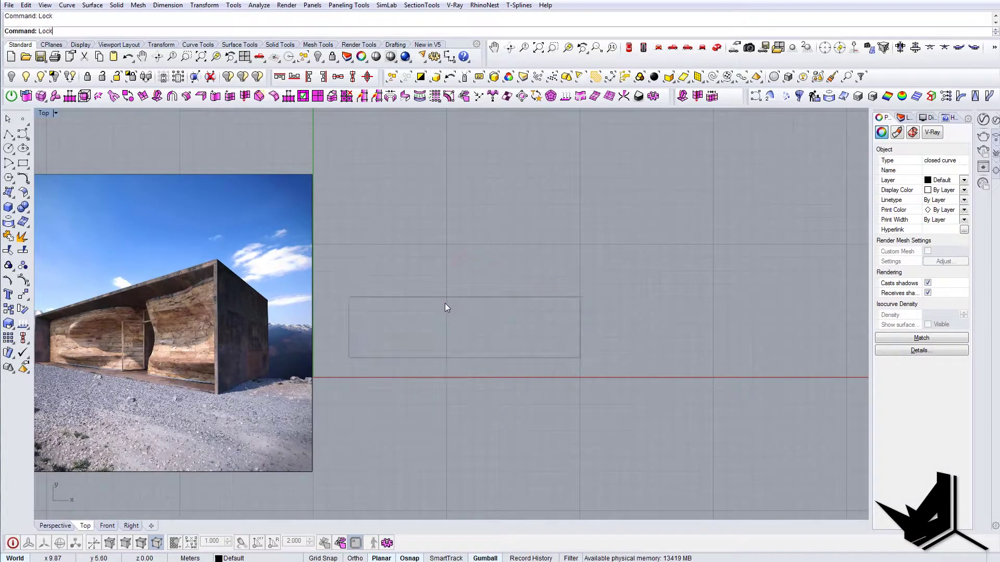
{"action": "left_click", "coordinate": [316, 237]}
{"action": "key", "text": "ctrl+l"}
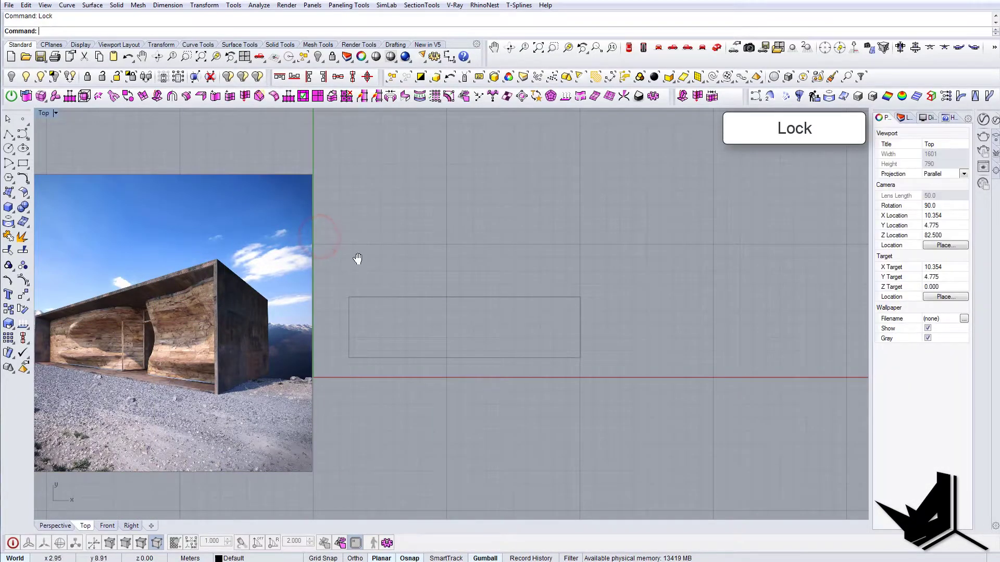
{"action": "right_click_drag", "start_coordinate": [405, 271], "coordinate": [459, 267]}
{"action": "left_click", "coordinate": [41, 98]}
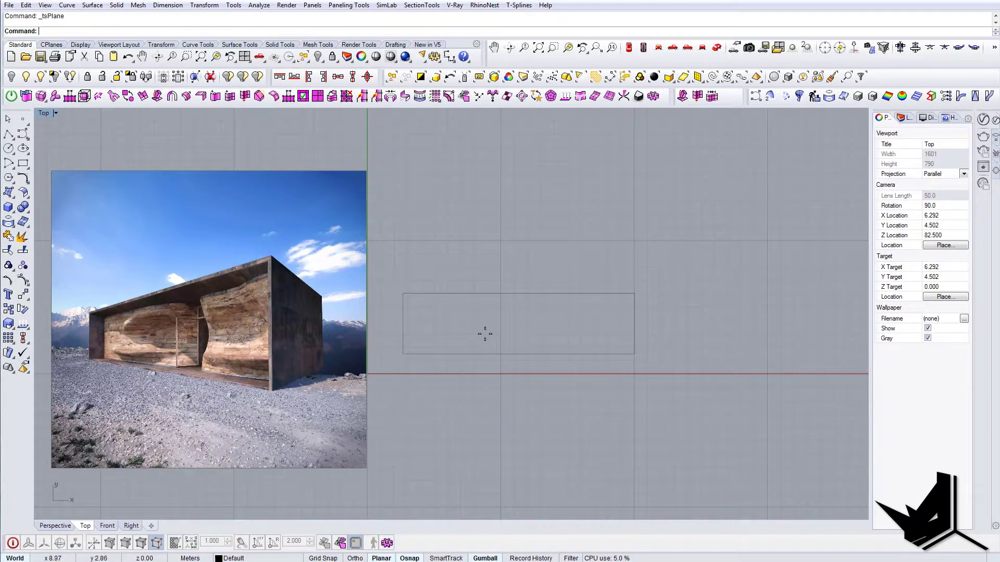
{"action": "key", "text": "Escape"}
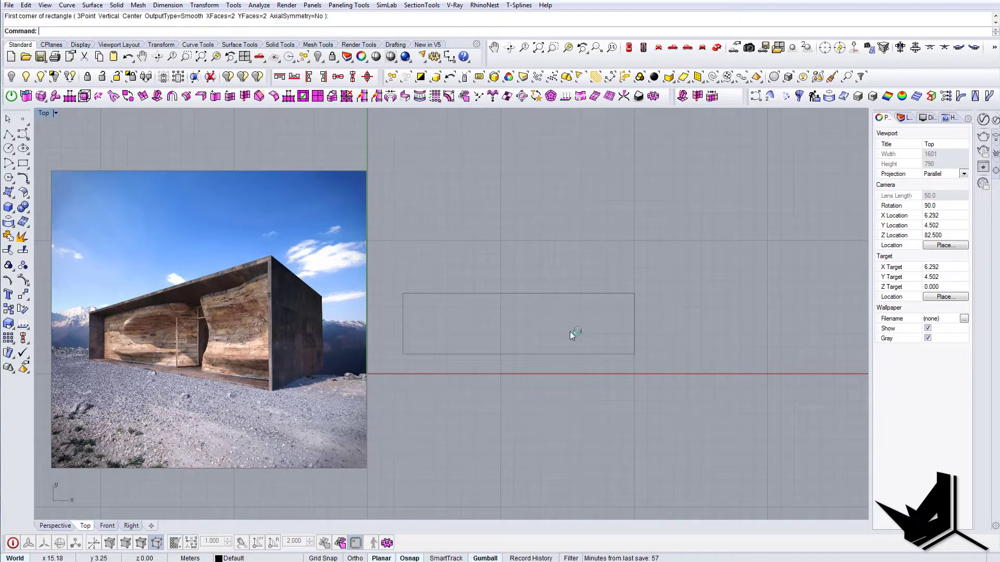
Draw a vertical line from the rectangle's lower edge, at about x 15.3, up past its upper edge.
{"action": "right_click_drag", "start_coordinate": [566, 318], "coordinate": [552, 307]}
{"action": "type", "text": "line"}
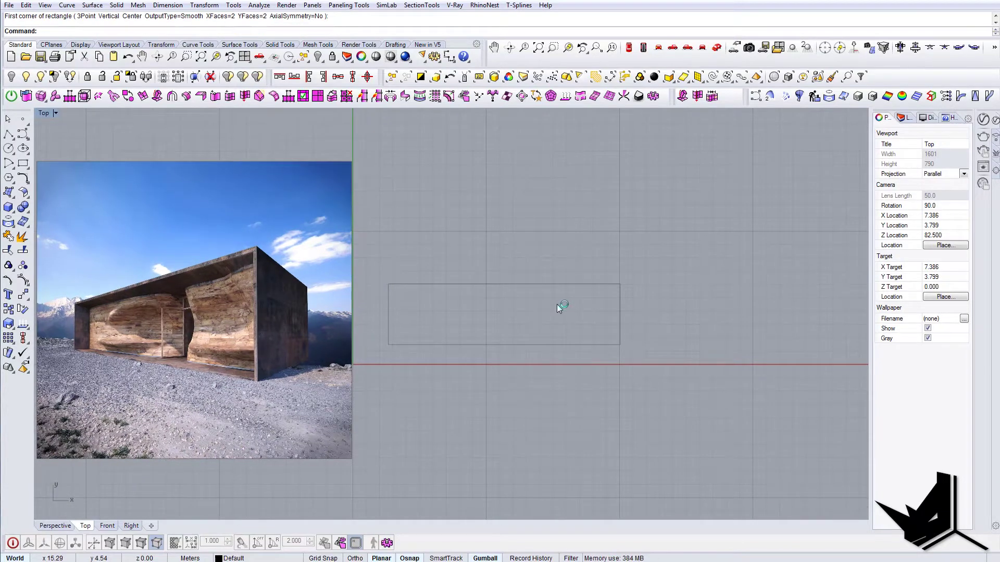
{"action": "key", "text": "Return"}
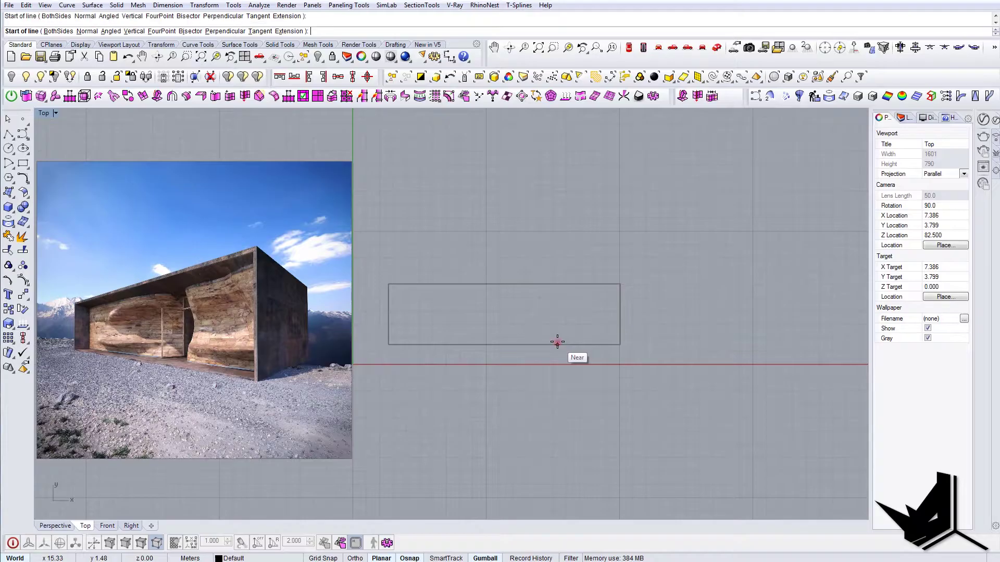
{"action": "left_click", "coordinate": [556, 343]}
{"action": "left_click", "coordinate": [570, 249]}
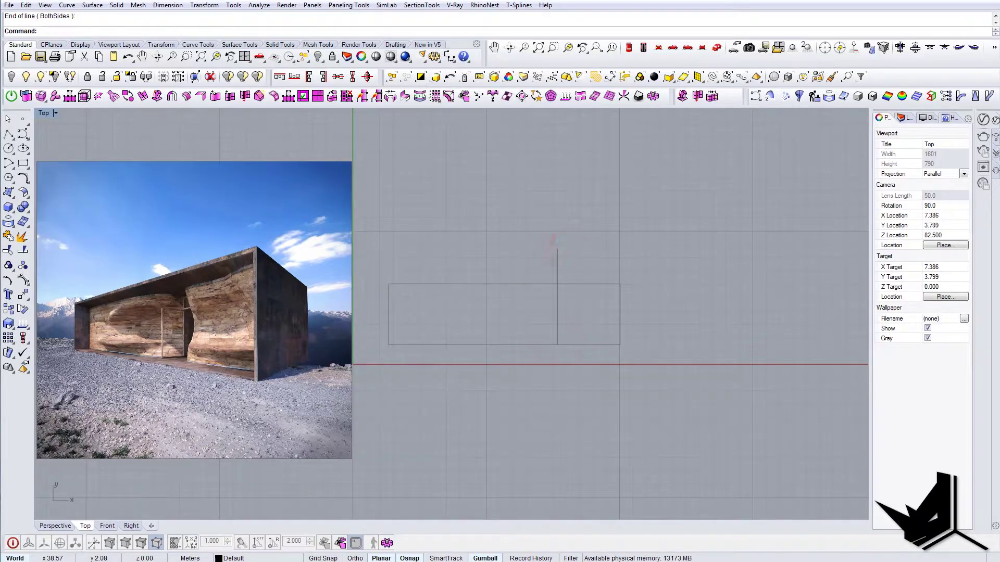
Insert snohetta-wild-reindeer-center-norway-011.jpg as a picture frame above the rectangle.
{"action": "left_click_drag", "start_coordinate": [866, 337], "coordinate": [479, 197]}
{"action": "left_click", "coordinate": [279, 223]}
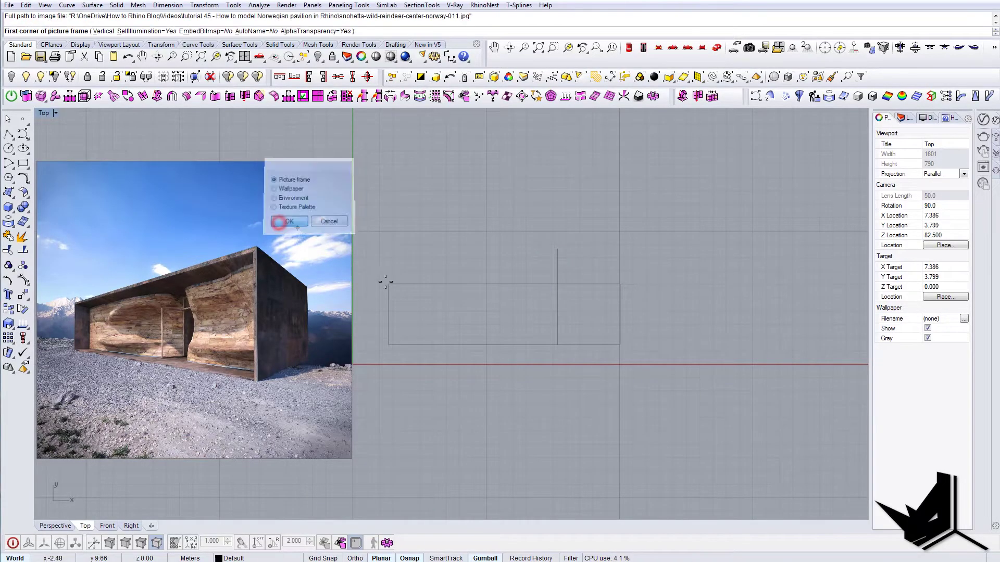
{"action": "left_click", "coordinate": [438, 204]}
{"action": "left_click", "coordinate": [699, 204]}
{"action": "right_click_drag", "start_coordinate": [663, 222], "coordinate": [654, 273]}
Move the front photo so the pavilion's lower-left corner sits at the rectangle's lower-left corner.
{"action": "left_click", "coordinate": [649, 222]}
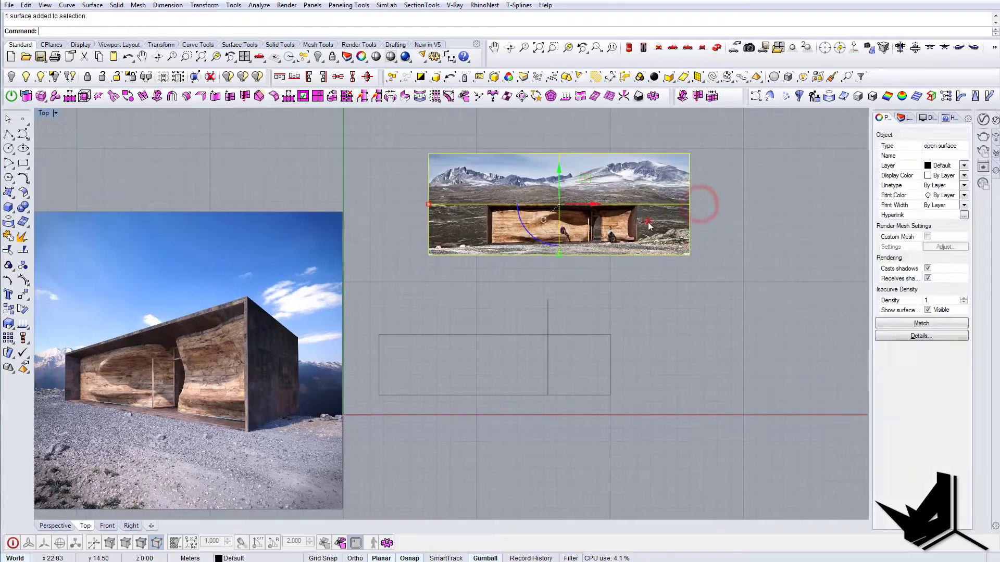
{"action": "left_click_drag", "start_coordinate": [570, 179], "coordinate": [463, 330]}
{"action": "scroll", "coordinate": [422, 410], "scroll_direction": "up", "scroll_amount": 6}
{"action": "right_click", "coordinate": [348, 384]}
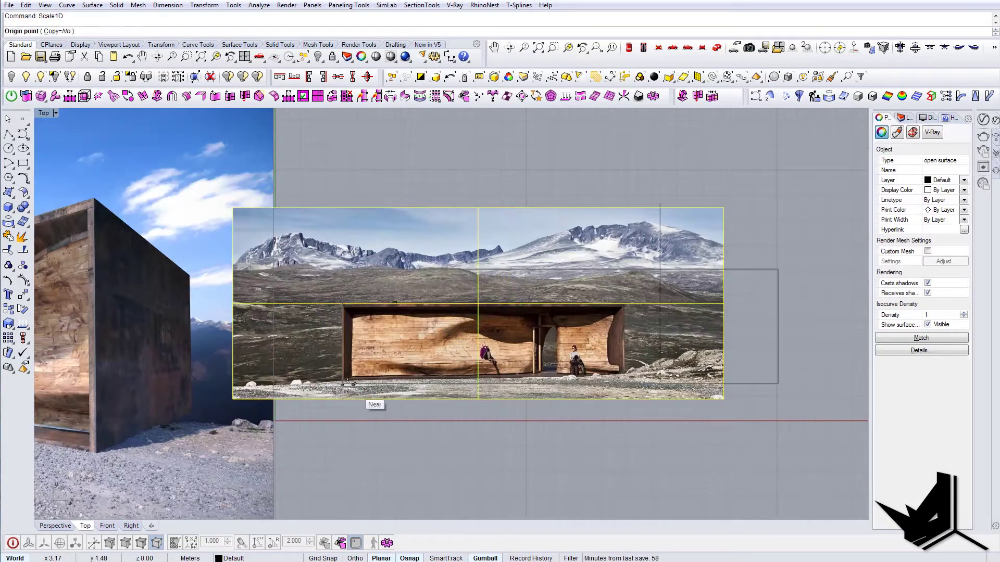
{"action": "left_click", "coordinate": [344, 384]}
{"action": "left_click", "coordinate": [620, 384]}
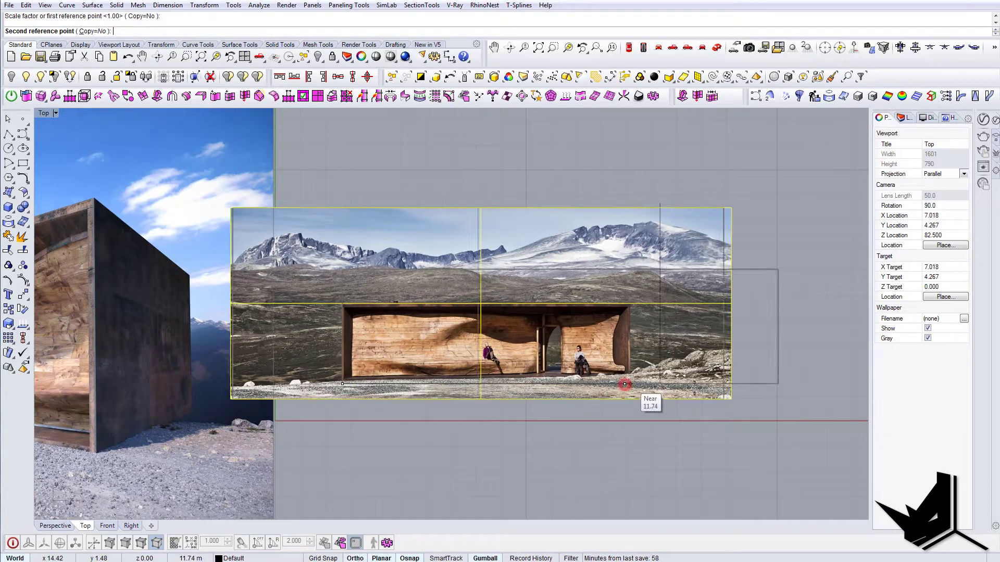
{"action": "key", "text": "Escape"}
Scale the front photo about the rectangle's lower-left corner until the pavilion's lower-right corner reaches the rectangle's lower-right corner.
{"action": "type", "text": "sc"}
{"action": "key", "text": "Return"}
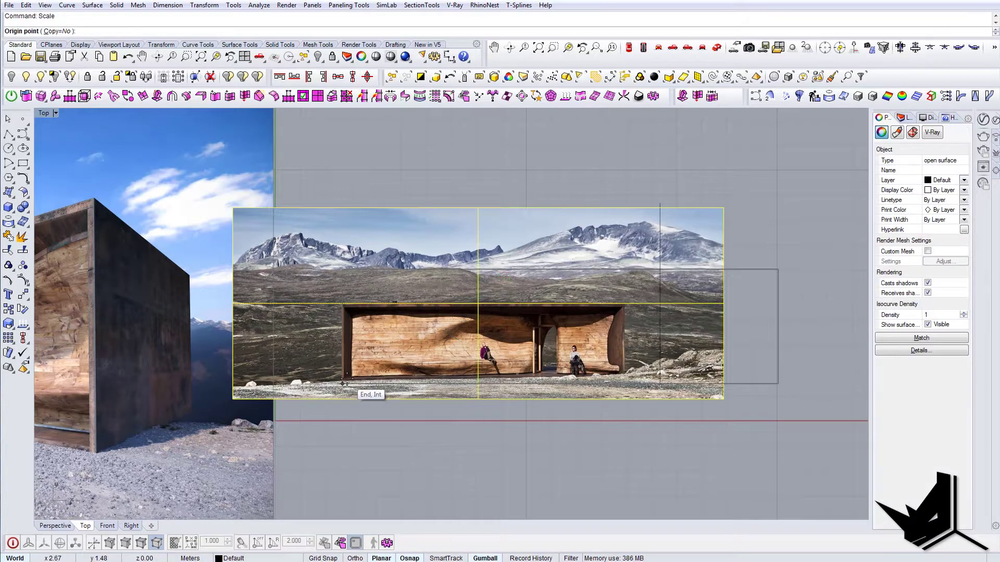
{"action": "left_click", "coordinate": [344, 385]}
{"action": "left_click", "coordinate": [621, 384]}
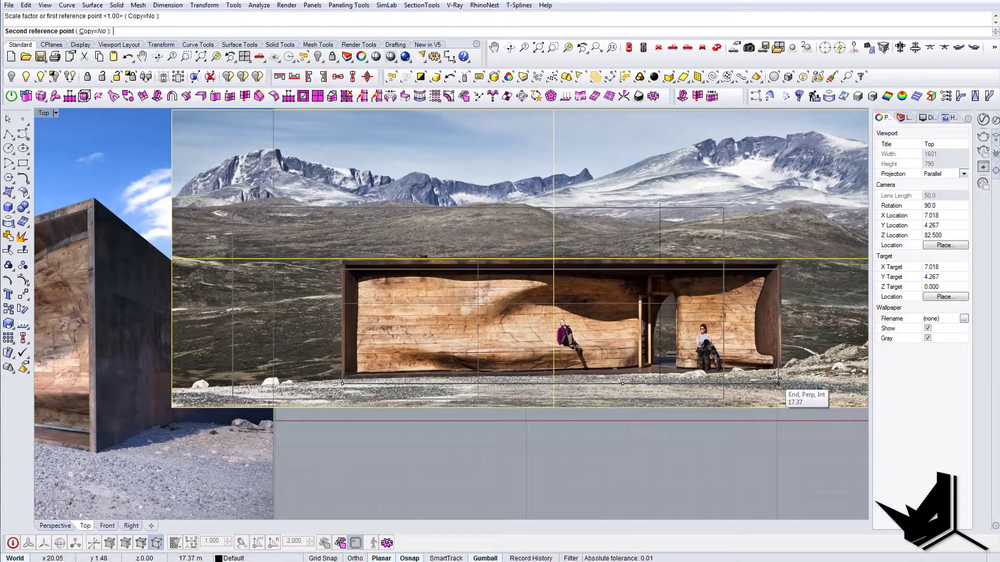
{"action": "left_click", "coordinate": [777, 384]}
Shift the front photo slightly down so the pavilion's base sits on the rectangle's lower edge.
{"action": "left_click", "coordinate": [602, 268]}
{"action": "left_click_drag", "start_coordinate": [582, 231], "coordinate": [579, 239]}
{"action": "left_click", "coordinate": [613, 439]}
{"action": "right_click_drag", "start_coordinate": [612, 439], "coordinate": [523, 420]}
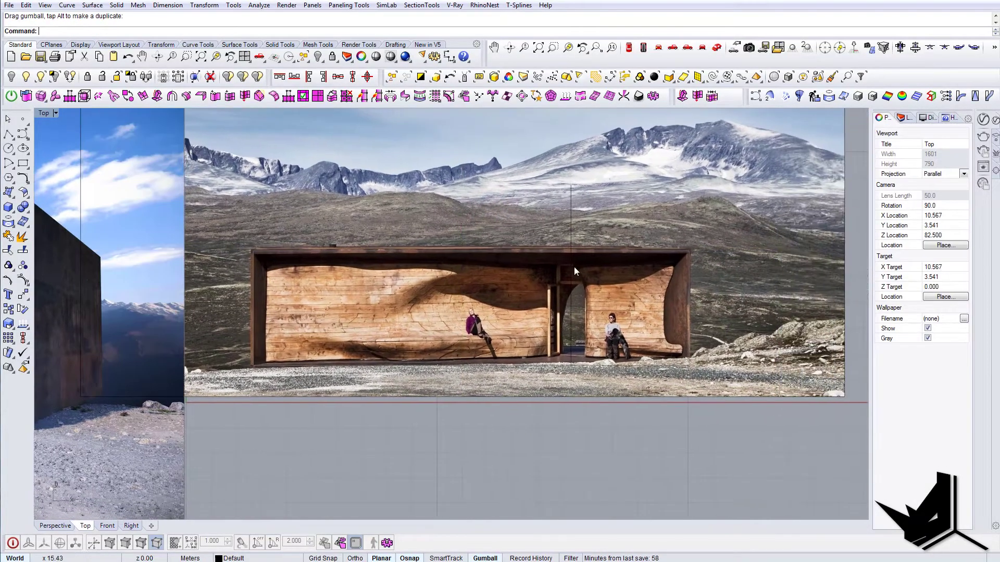
Move the vertical line to the left side of the photographed door opening and copy it to the opening's right side.
{"action": "left_click", "coordinate": [574, 212]}
{"action": "left_click", "coordinate": [613, 237]}
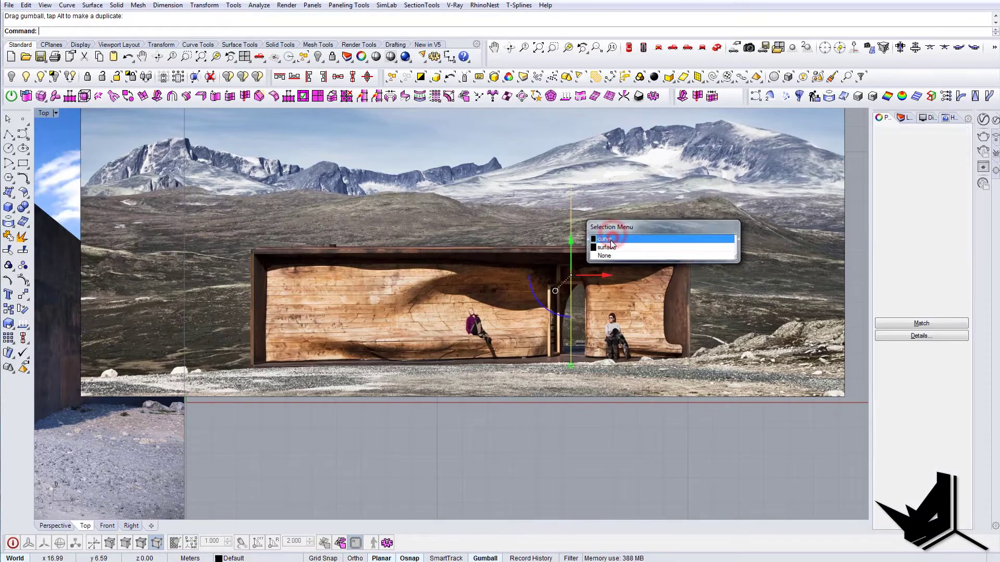
{"action": "scroll", "coordinate": [602, 246], "scroll_direction": "up", "scroll_amount": 4}
{"action": "left_click_drag", "start_coordinate": [580, 257], "coordinate": [558, 301]}
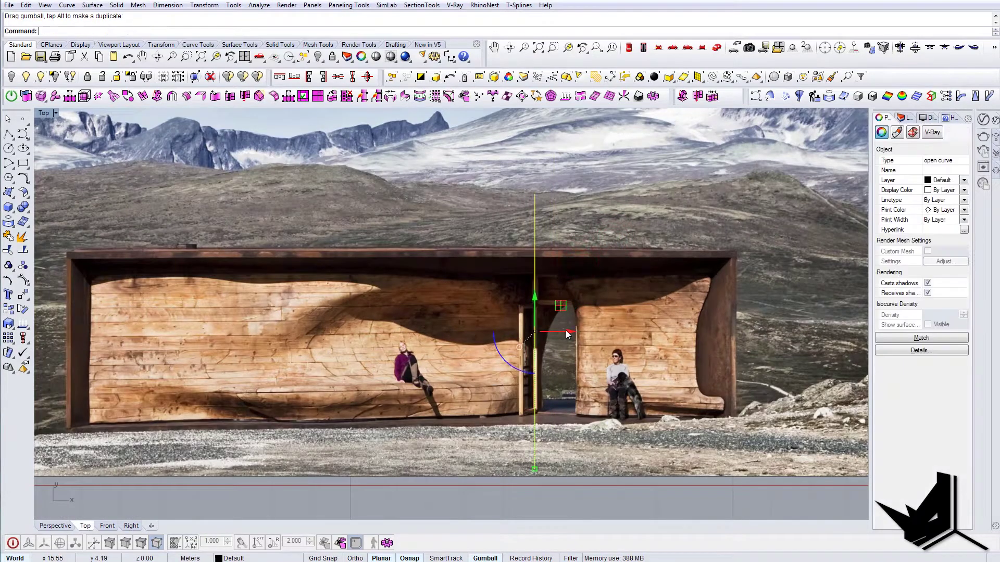
{"action": "left_click_drag", "start_coordinate": [573, 335], "coordinate": [619, 340], "text": "alt"}
{"action": "scroll", "coordinate": [583, 322], "scroll_direction": "down", "scroll_amount": 12}
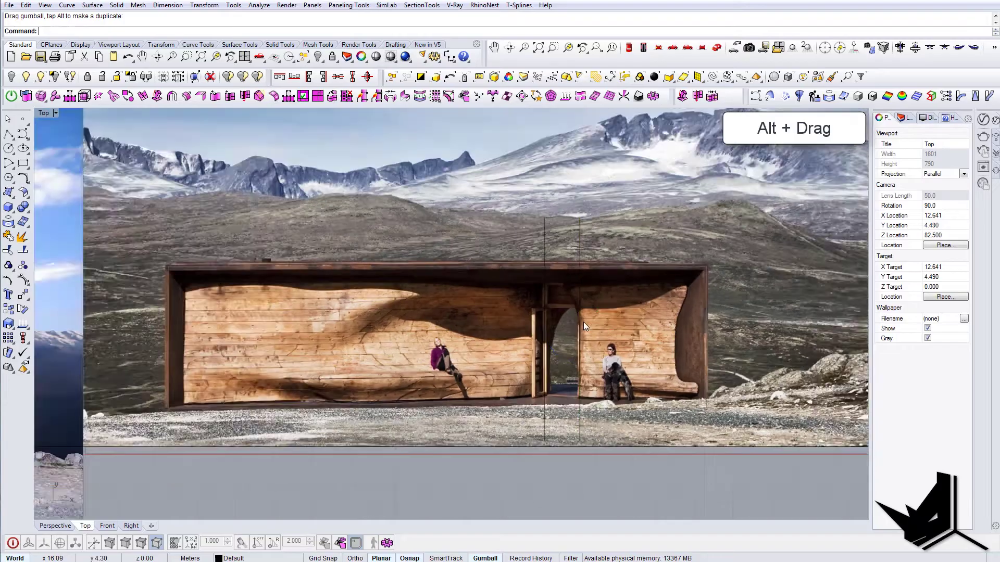
Delete the front photo, keeping the rectangle and the two doorway lines.
{"action": "left_click", "coordinate": [627, 257]}
{"action": "key", "text": "Delete"}
{"action": "scroll", "coordinate": [519, 339], "scroll_direction": "up", "scroll_amount": 6}
{"action": "right_click_drag", "start_coordinate": [608, 333], "coordinate": [583, 330]}
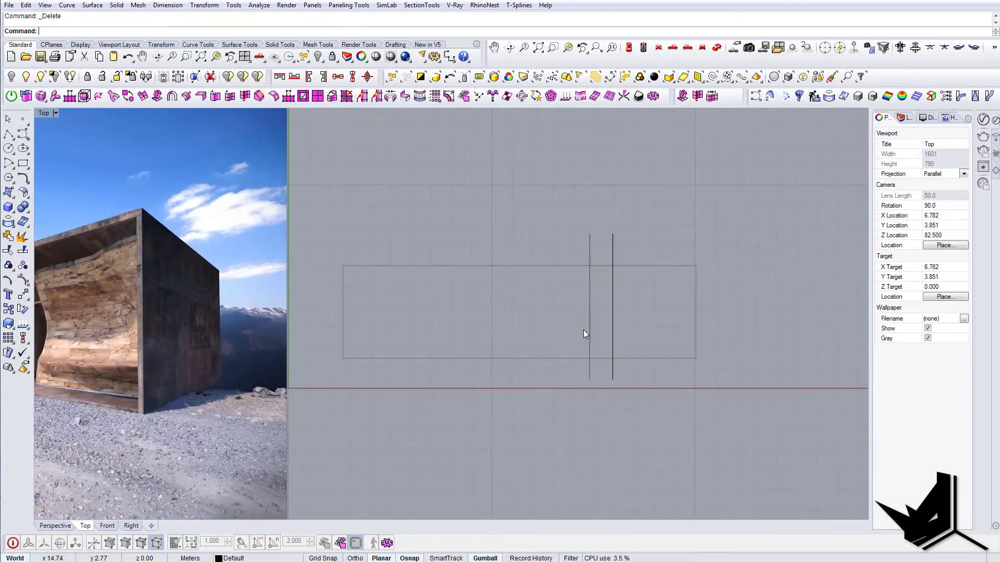
{"action": "right_click", "coordinate": [583, 330]}
{"action": "left_click", "coordinate": [589, 328]}
{"action": "key", "text": "Escape"}
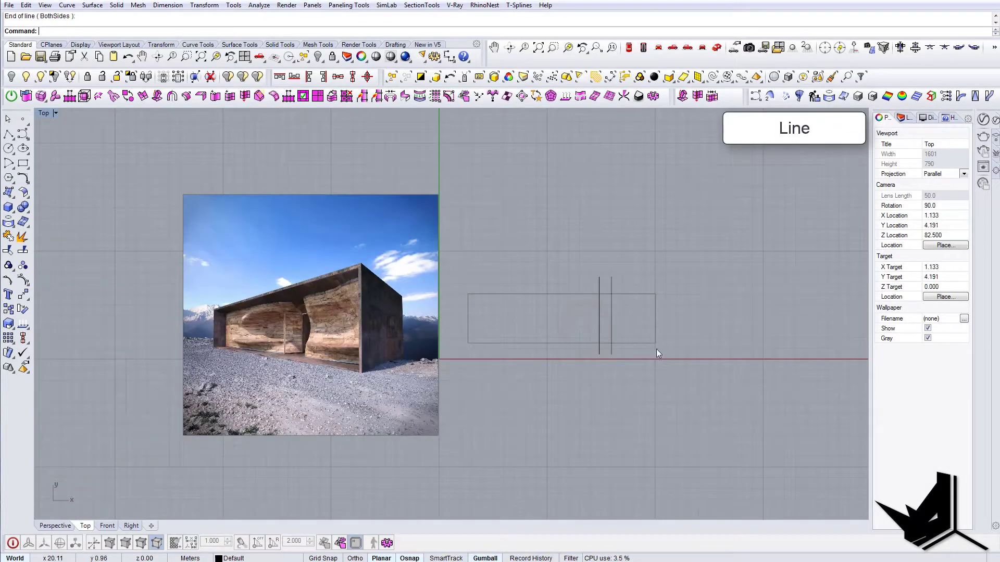
Examine the rectangle and the two doorway lines in comparison with the perspective photo of the pavilion.
{"action": "scroll", "coordinate": [653, 339], "scroll_direction": "down", "scroll_amount": 3}
{"action": "scroll", "coordinate": [704, 330], "scroll_direction": "up", "scroll_amount": 4}
{"action": "right_click_drag", "start_coordinate": [549, 337], "coordinate": [678, 344]}
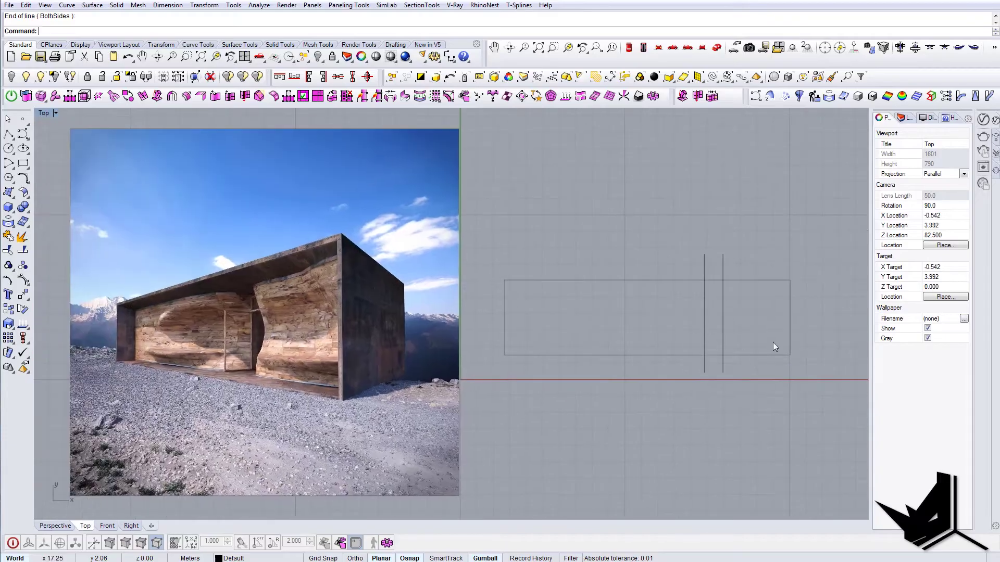
{"action": "right_click_drag", "start_coordinate": [768, 334], "coordinate": [647, 345]}
{"action": "right_click", "coordinate": [647, 345]}
{"action": "scroll", "coordinate": [602, 353], "scroll_direction": "up", "scroll_amount": 4}
{"action": "left_click", "coordinate": [575, 348]}
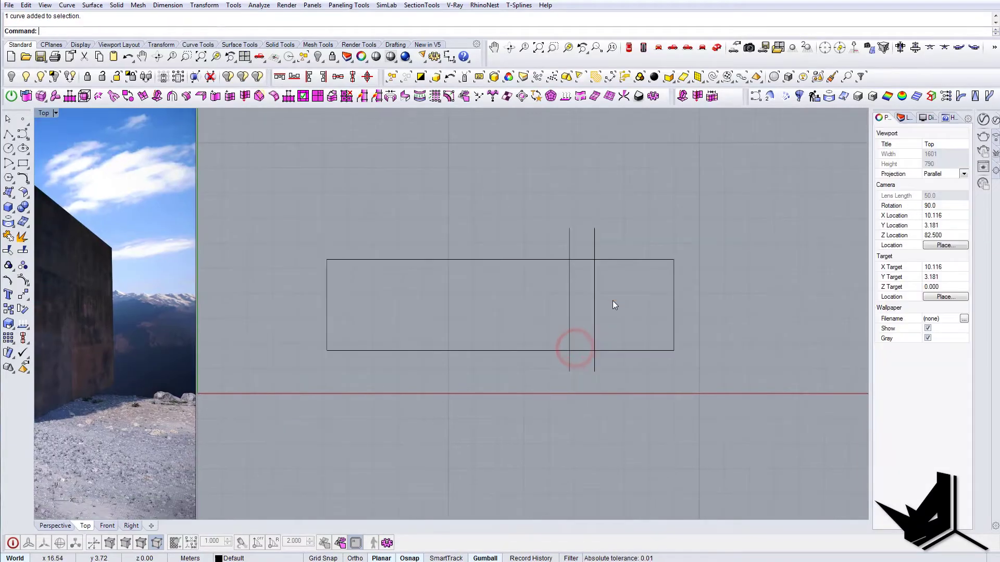
{"action": "mouse_move", "coordinate": [619, 309]}
{"action": "right_mouse_down"}
{"action": "mouse_move", "coordinate": [646, 322]}
{"action": "mouse_move", "coordinate": [618, 308]}
{"action": "right_mouse_up"}
{"action": "scroll", "coordinate": [620, 316], "scroll_direction": "down", "scroll_amount": 6}
{"action": "scroll", "coordinate": [615, 307], "scroll_direction": "up", "scroll_amount": 6}
{"action": "left_click", "coordinate": [597, 308]}
{"action": "left_click", "coordinate": [613, 308]}
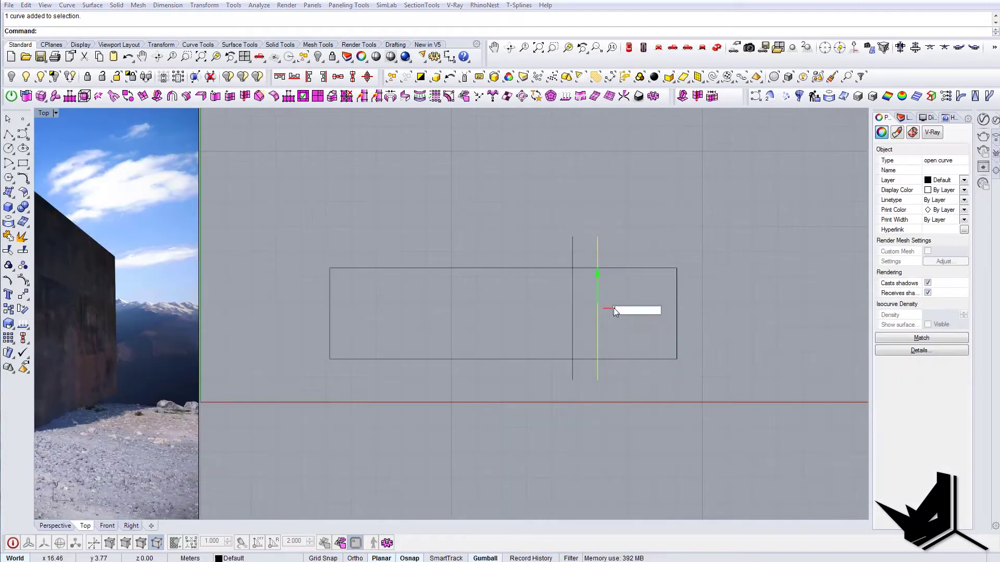
{"action": "type", "text": "0"}
{"action": "key", "text": "Escape"}
{"action": "key", "text": "Escape"}
Offset the base rectangle inward by 0.1 with sharp corners.
{"action": "scroll", "coordinate": [687, 362], "scroll_direction": "down", "scroll_amount": 3}
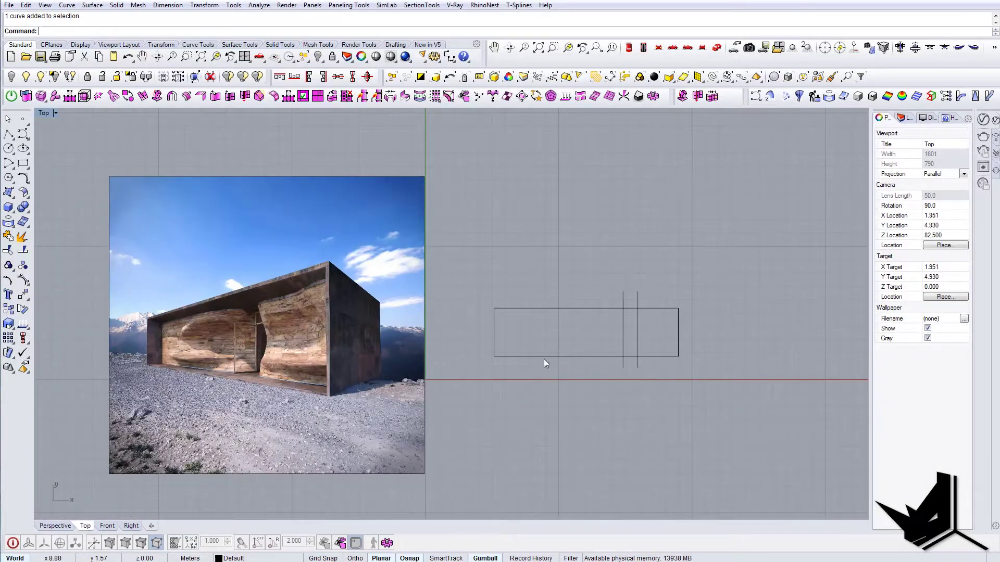
{"action": "right_click_drag", "start_coordinate": [626, 321], "coordinate": [667, 324]}
{"action": "scroll", "coordinate": [667, 324], "scroll_direction": "up", "scroll_amount": 3}
{"action": "scroll", "coordinate": [661, 328], "scroll_direction": "down", "scroll_amount": 3}
{"action": "right_click_drag", "start_coordinate": [592, 334], "coordinate": [562, 317]}
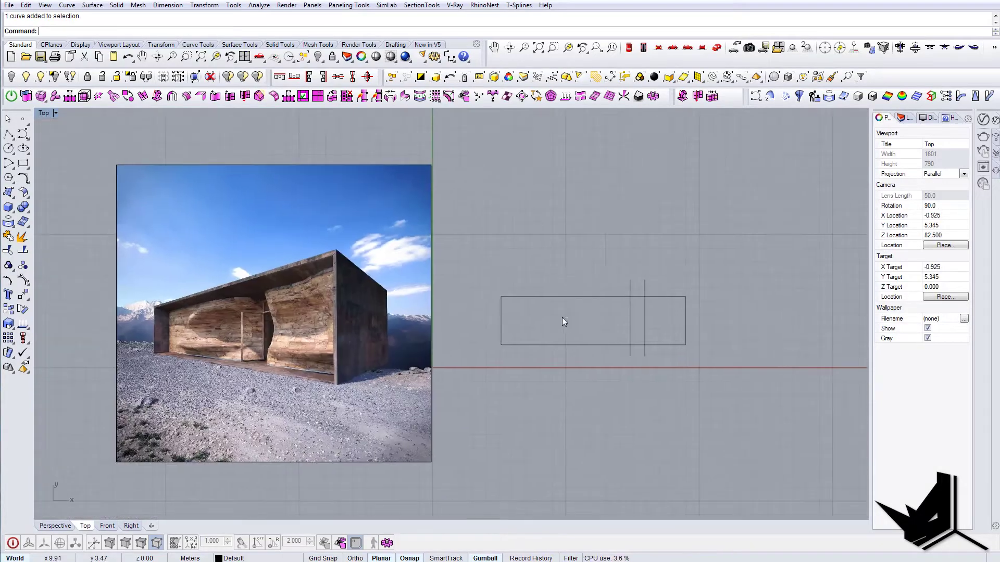
{"action": "left_click", "coordinate": [551, 301]}
{"action": "scroll", "coordinate": [551, 301], "scroll_direction": "up", "scroll_amount": 6}
{"action": "type", "text": "o"}
{"action": "key", "text": "Return"}
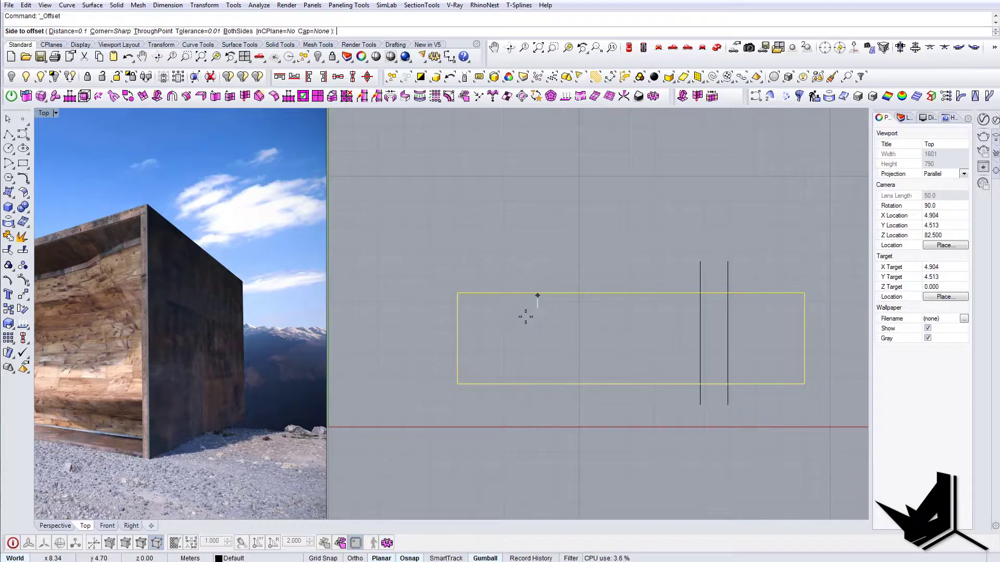
{"action": "scroll", "coordinate": [482, 325], "scroll_direction": "up", "scroll_amount": 8}
{"action": "left_click", "coordinate": [483, 324]}
{"action": "scroll", "coordinate": [540, 330], "scroll_direction": "down", "scroll_amount": 4}
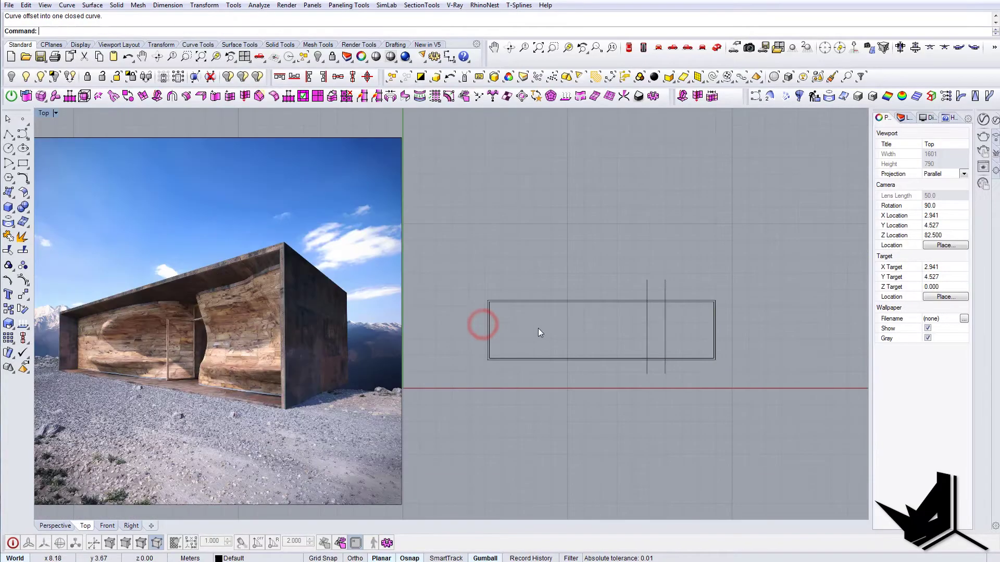
Lock both rectangles and the two vertical doorway lines.
{"action": "scroll", "coordinate": [327, 402], "scroll_direction": "up", "scroll_amount": 8}
{"action": "scroll", "coordinate": [201, 412], "scroll_direction": "down", "scroll_amount": 10}
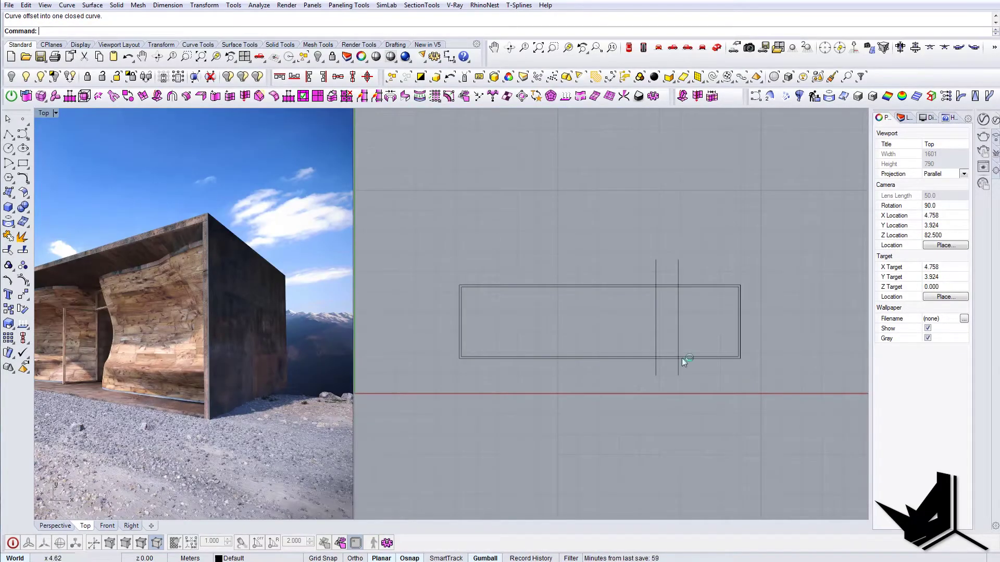
{"action": "scroll", "coordinate": [644, 321], "scroll_direction": "down", "scroll_amount": 3}
{"action": "right_click_drag", "start_coordinate": [645, 346], "coordinate": [663, 351]}
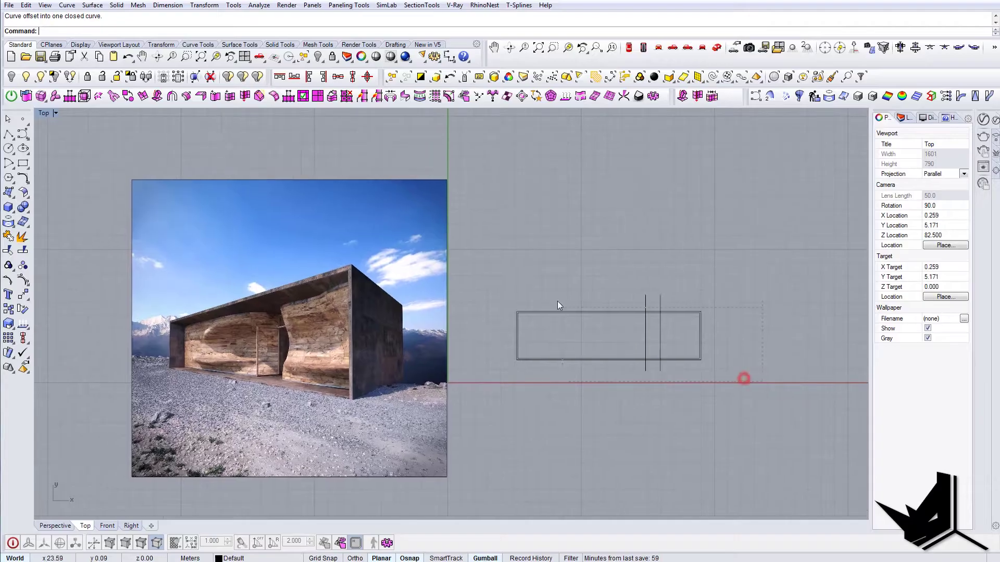
{"action": "key", "text": "ctrl+a"}
{"action": "type", "text": "Lock"}
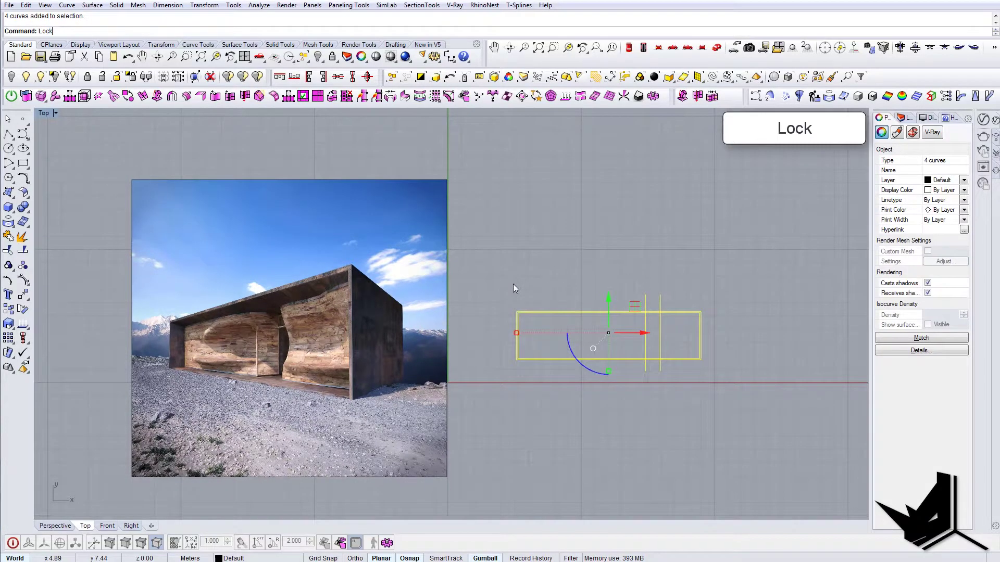
{"action": "key", "text": "Return"}
{"action": "left_click", "coordinate": [511, 284]}
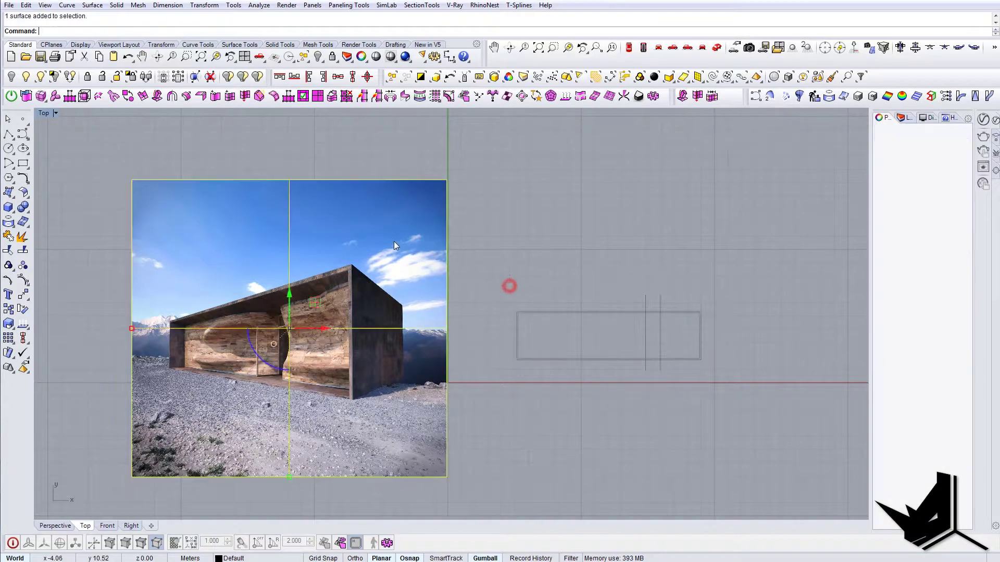
Create a smooth 2 by 2 face T-spline plane from the inner rectangle's upper-left corner to the left doorway line's lower intersection, and enable T-Splines editing.
{"action": "left_click", "coordinate": [55, 96]}
{"action": "scroll", "coordinate": [597, 337], "scroll_direction": "up", "scroll_amount": 3}
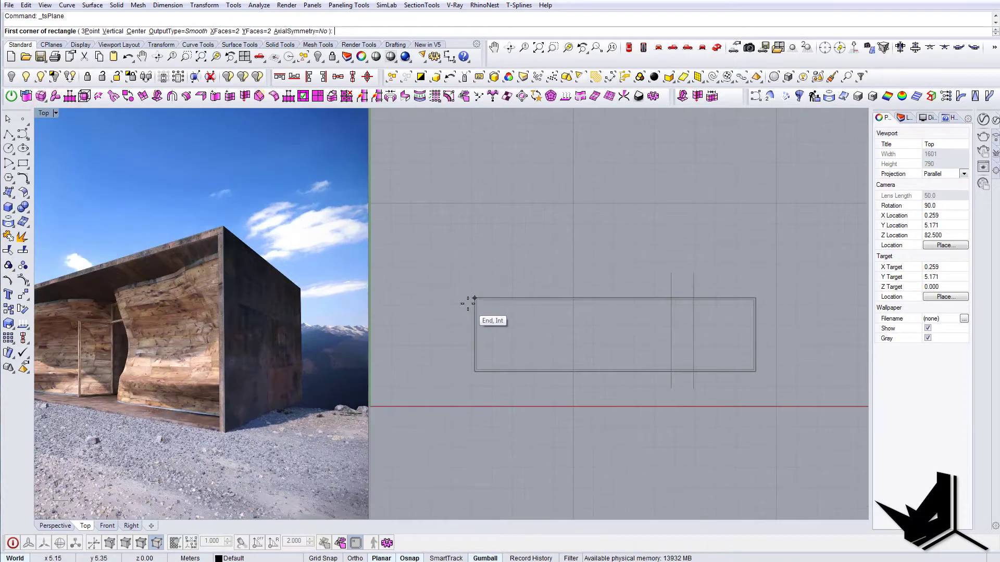
{"action": "left_click", "coordinate": [474, 298]}
{"action": "scroll", "coordinate": [670, 358], "scroll_direction": "up", "scroll_amount": 2}
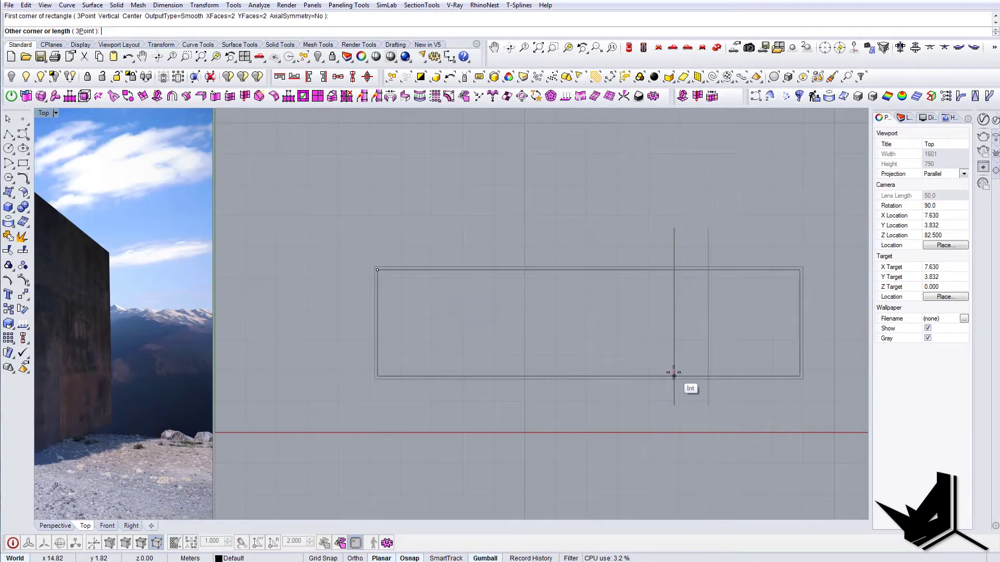
{"action": "left_click", "coordinate": [674, 376]}
{"action": "left_click", "coordinate": [577, 323]}
{"action": "right_click_drag", "start_coordinate": [285, 292], "coordinate": [322, 297]}
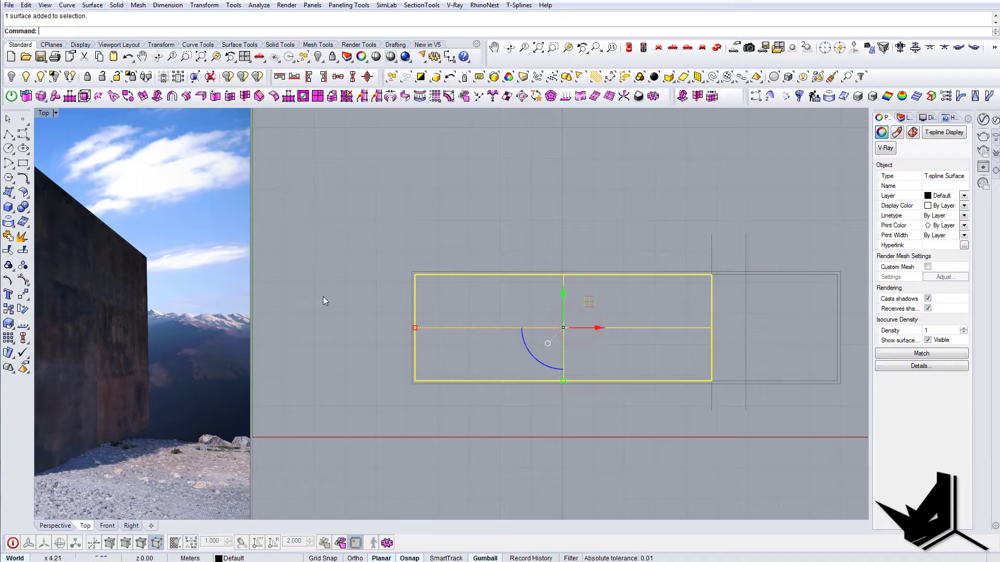
{"action": "left_click", "coordinate": [12, 544]}
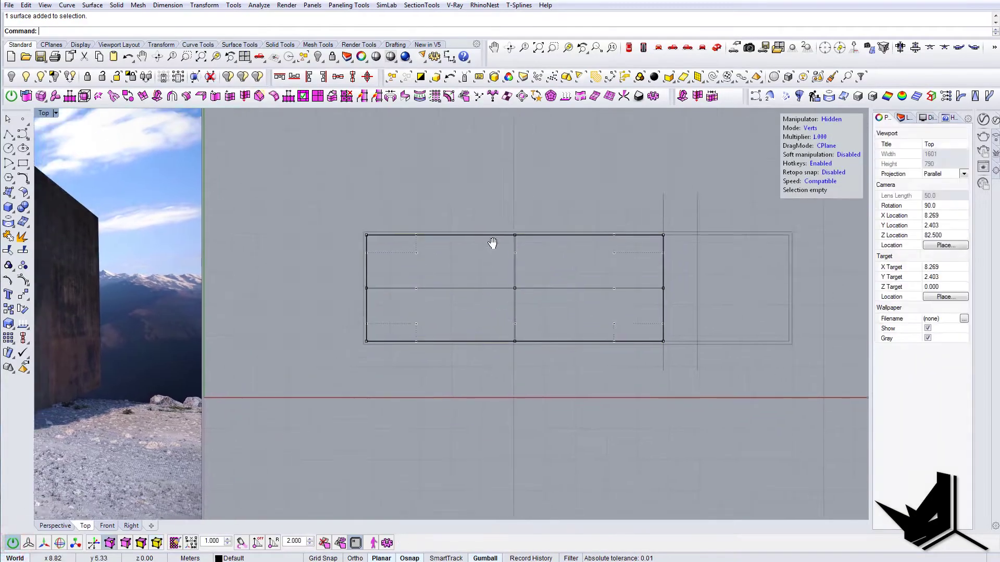
Extrude the T-spline plane's two left edges outward, and extrude its three upper edges upward.
{"action": "key", "text": "2"}
{"action": "left_click_drag", "start_coordinate": [349, 198], "coordinate": [393, 376]}
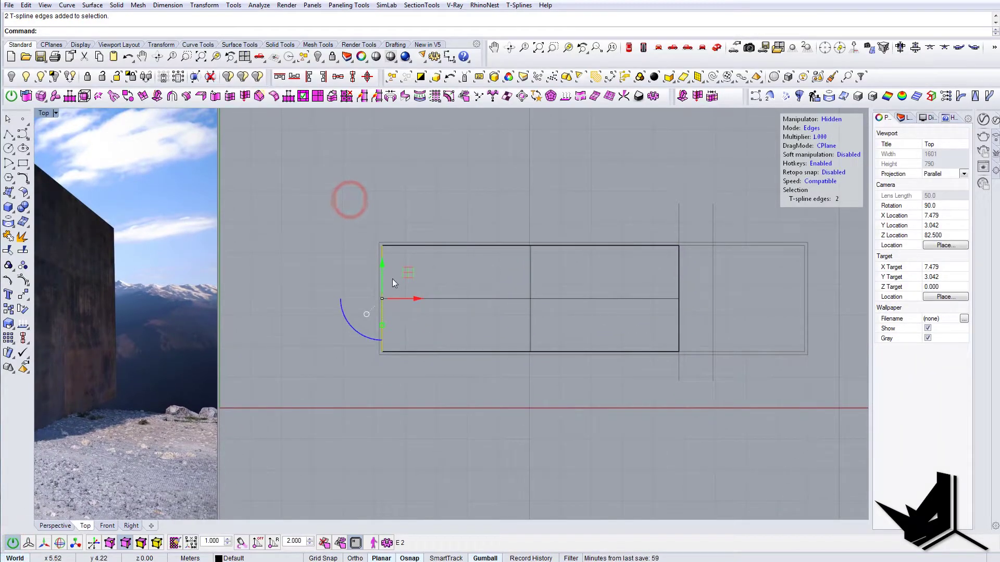
{"action": "key", "text": "w"}
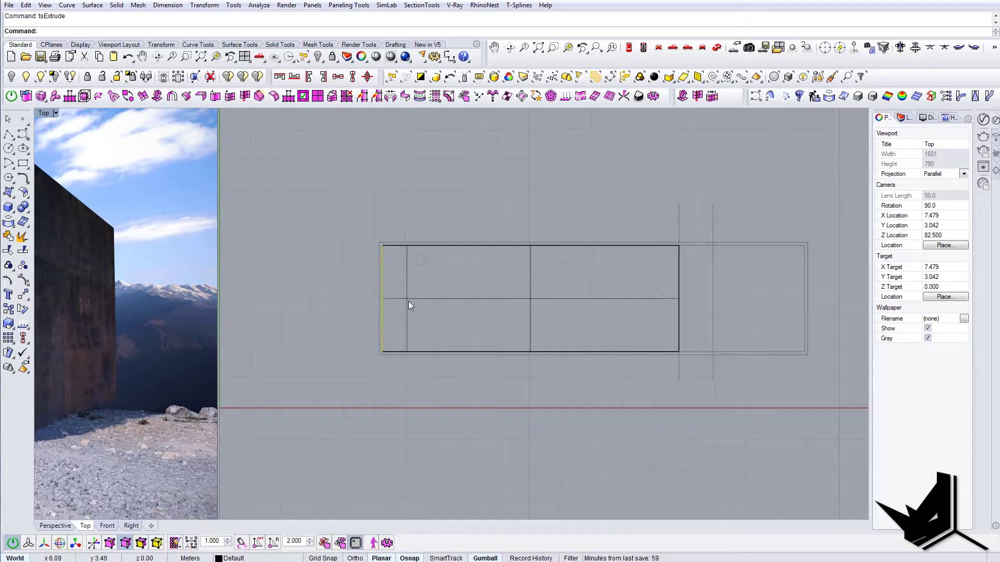
{"action": "left_click_drag", "start_coordinate": [409, 300], "coordinate": [353, 291], "text": "alt"}
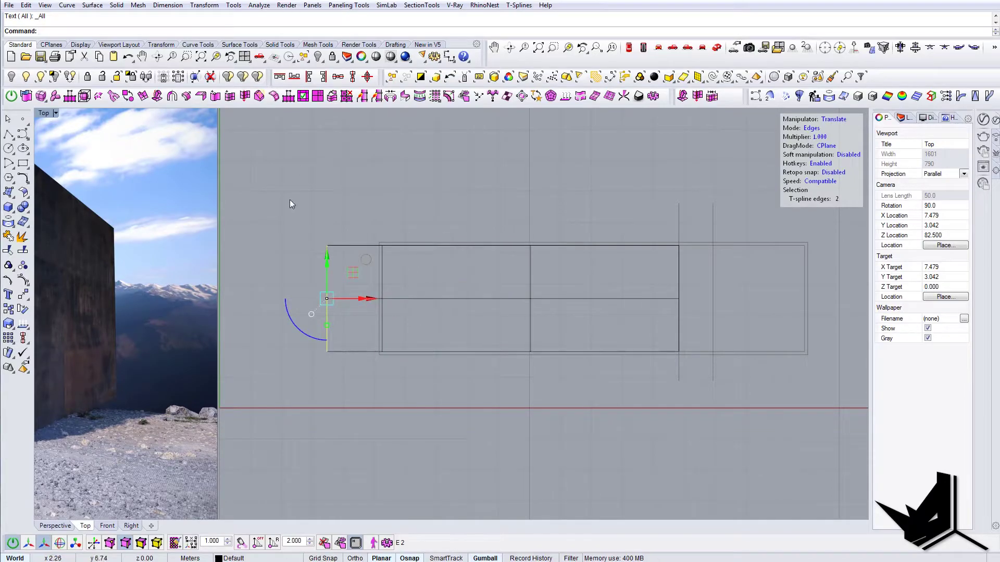
{"action": "left_click_drag", "start_coordinate": [290, 204], "coordinate": [740, 271]}
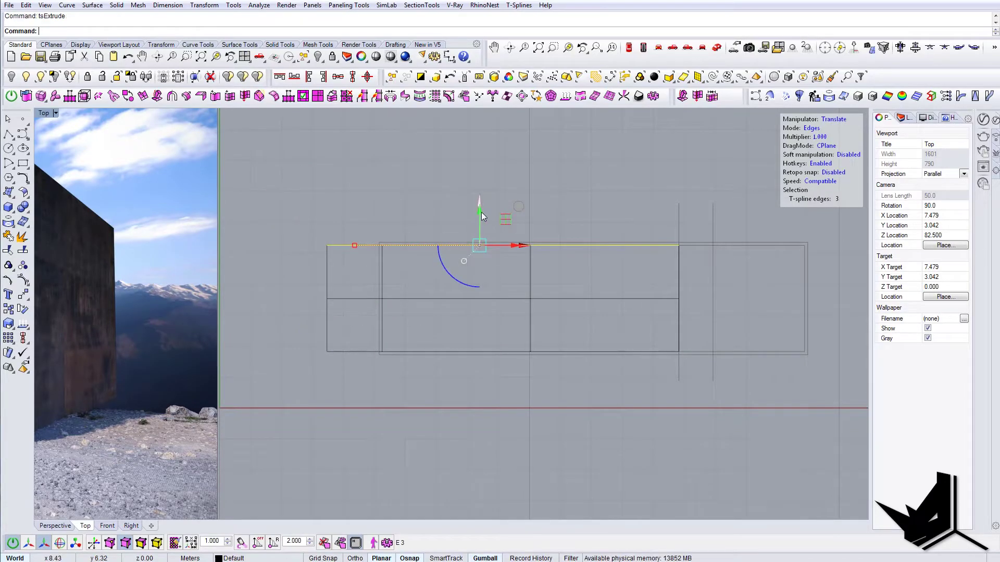
{"action": "left_click_drag", "start_coordinate": [481, 216], "coordinate": [488, 179], "text": "alt"}
Extrude the T-spline plane's right edges outward, and extrude its four lower edges downward.
{"action": "left_click", "coordinate": [648, 166]}
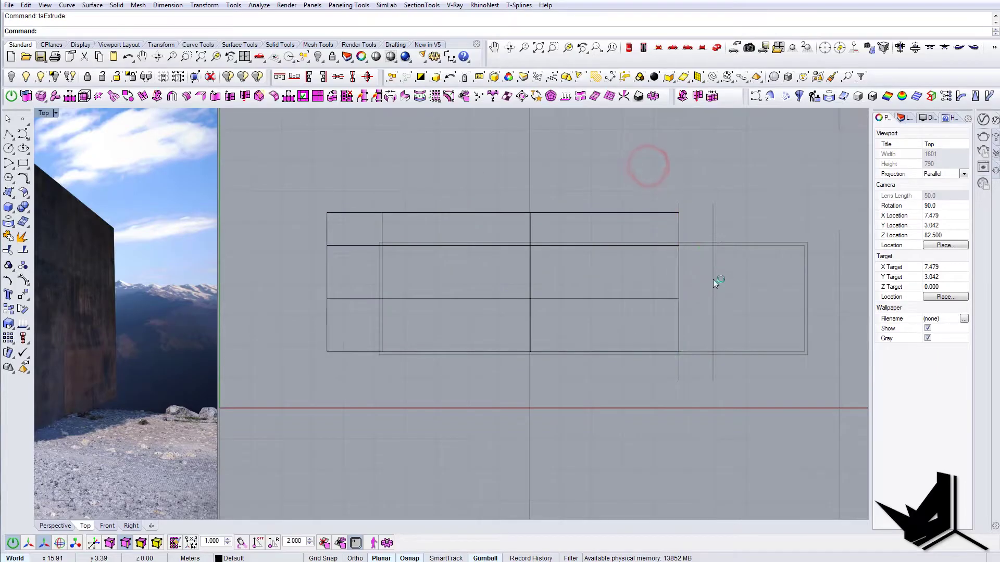
{"action": "left_click_drag", "start_coordinate": [714, 278], "coordinate": [728, 283], "text": "alt"}
{"action": "left_click_drag", "start_coordinate": [278, 342], "coordinate": [708, 387]}
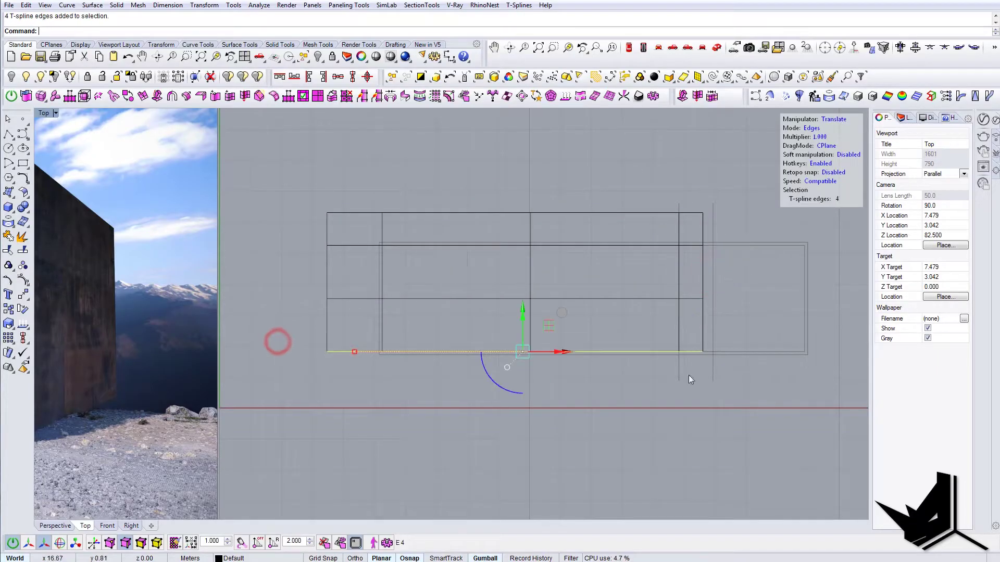
{"action": "left_click_drag", "start_coordinate": [523, 310], "coordinate": [527, 354], "text": "alt"}
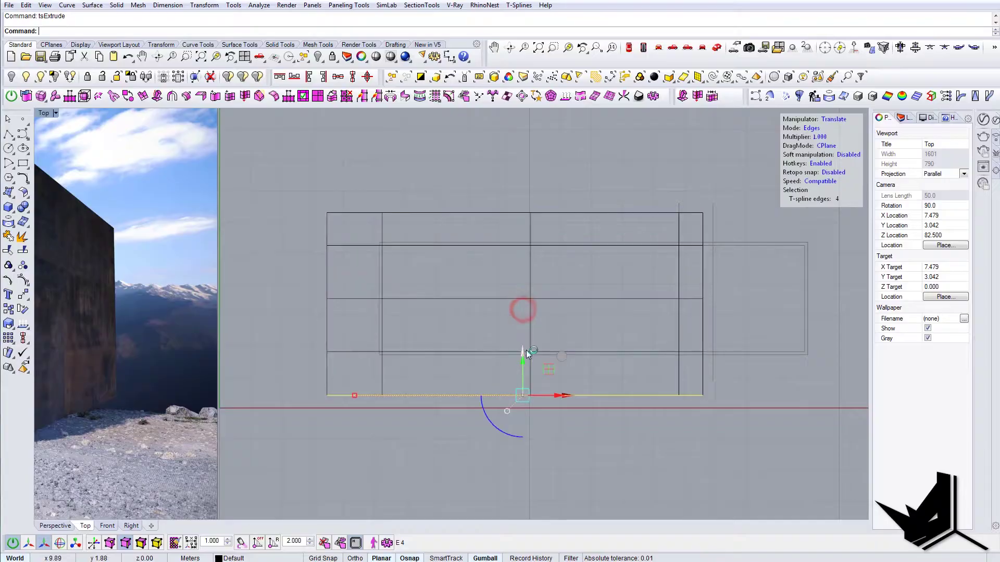
Delete the outer rows and columns of vertices to remove the extruded strips on all four sides of the T-spline plane.
{"action": "key", "text": "b"}
{"action": "key", "text": "a"}
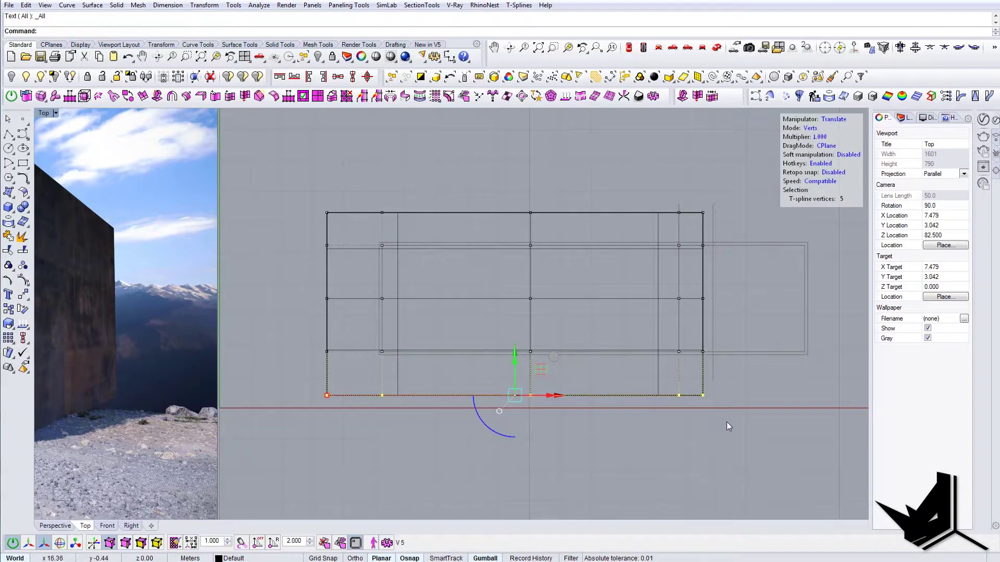
{"action": "key", "text": "b"}
{"action": "left_click_drag", "start_coordinate": [729, 422], "coordinate": [291, 382]}
{"action": "key", "text": "Delete"}
{"action": "left_click", "coordinate": [348, 384]}
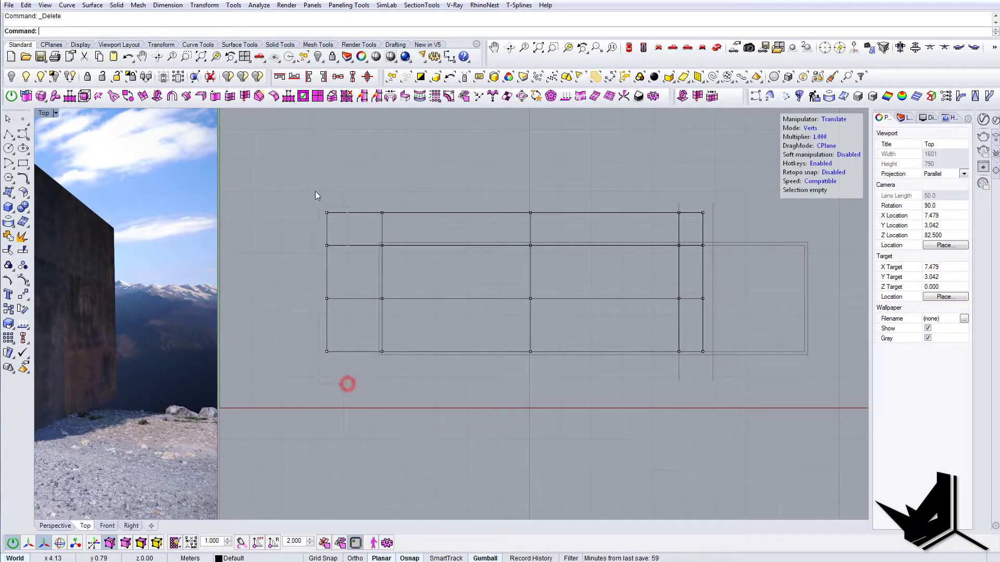
{"action": "left_click_drag", "start_coordinate": [315, 152], "coordinate": [312, 152]}
{"action": "key", "text": "Delete"}
{"action": "left_click_drag", "start_coordinate": [725, 417], "coordinate": [695, 210]}
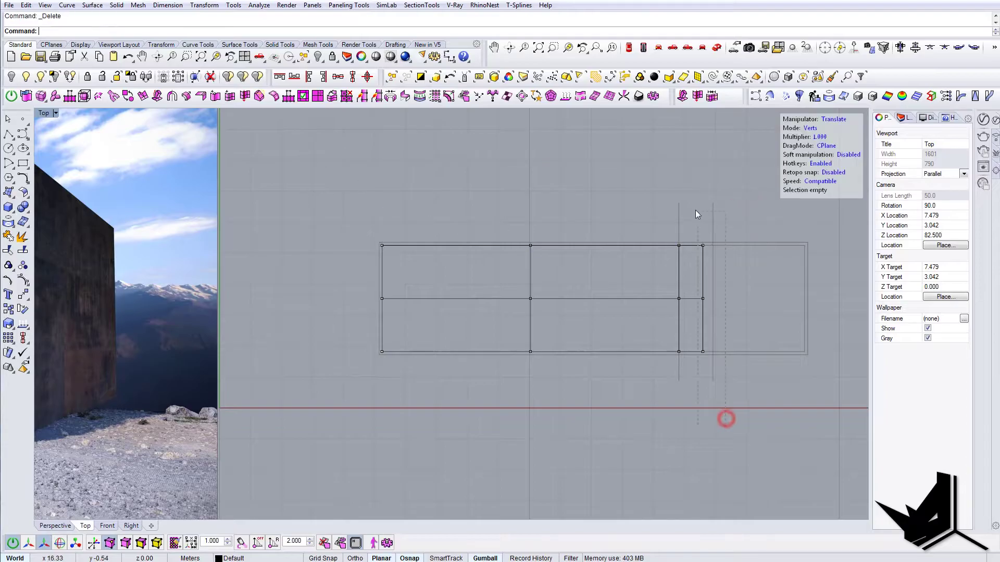
{"action": "key", "text": "Delete"}
Insert a horizontal edge across the T-spline plane's lower row of faces, at about 0.36 along the vertical edges.
{"action": "right_click_drag", "start_coordinate": [506, 331], "coordinate": [568, 314]}
{"action": "key", "text": "s"}
{"action": "scroll", "coordinate": [486, 293], "scroll_direction": "down", "scroll_amount": 8}
{"action": "scroll", "coordinate": [478, 304], "scroll_direction": "up", "scroll_amount": 4}
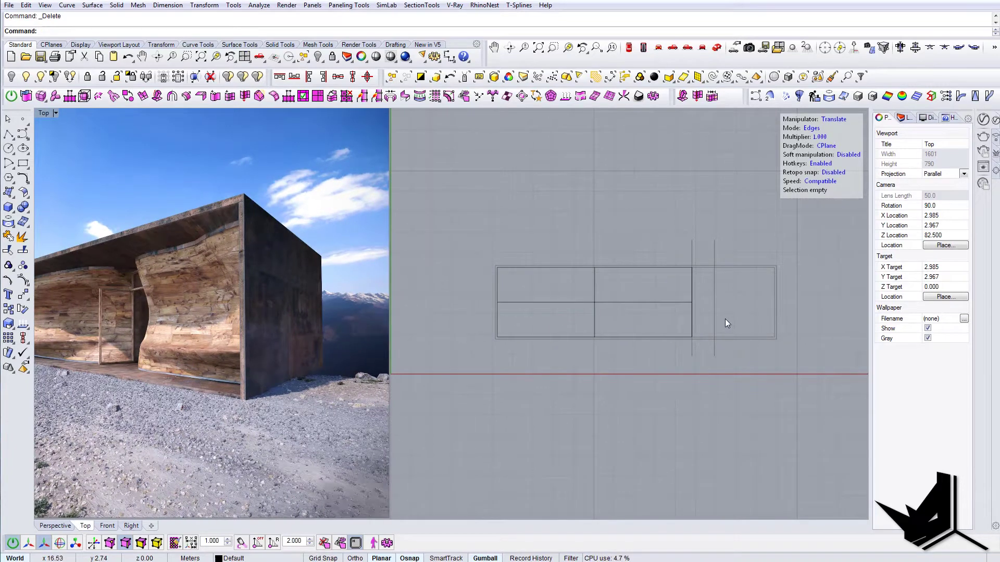
{"action": "scroll", "coordinate": [725, 318], "scroll_direction": "up", "scroll_amount": 6}
{"action": "left_click_drag", "start_coordinate": [740, 321], "coordinate": [261, 294]}
{"action": "scroll", "coordinate": [261, 294], "scroll_direction": "down", "scroll_amount": 4}
{"action": "right_click_drag", "start_coordinate": [261, 294], "coordinate": [462, 307]}
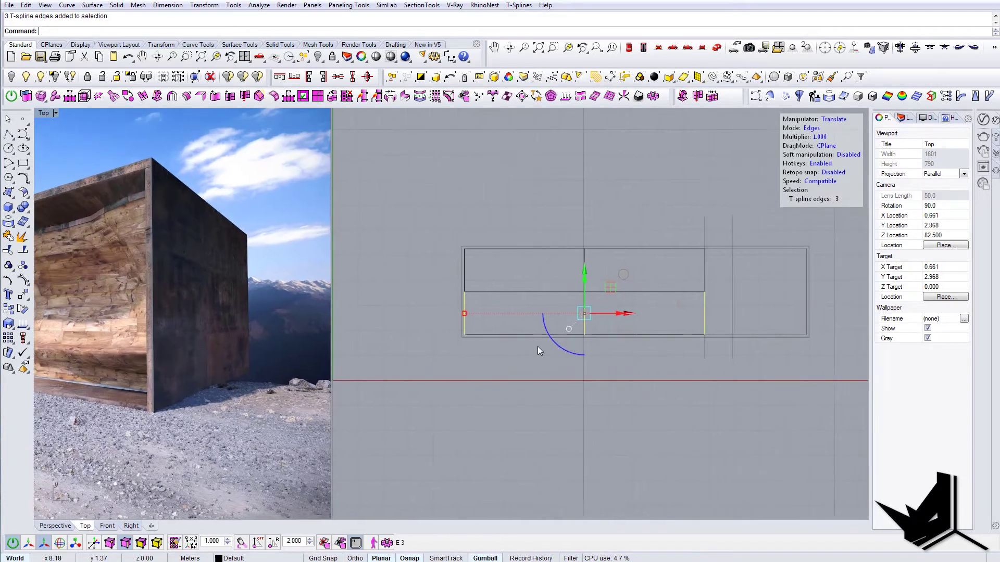
{"action": "right_click_drag", "start_coordinate": [624, 325], "coordinate": [557, 333]}
{"action": "scroll", "coordinate": [556, 333], "scroll_direction": "up", "scroll_amount": 4}
{"action": "right_click_drag", "start_coordinate": [474, 318], "coordinate": [515, 316]}
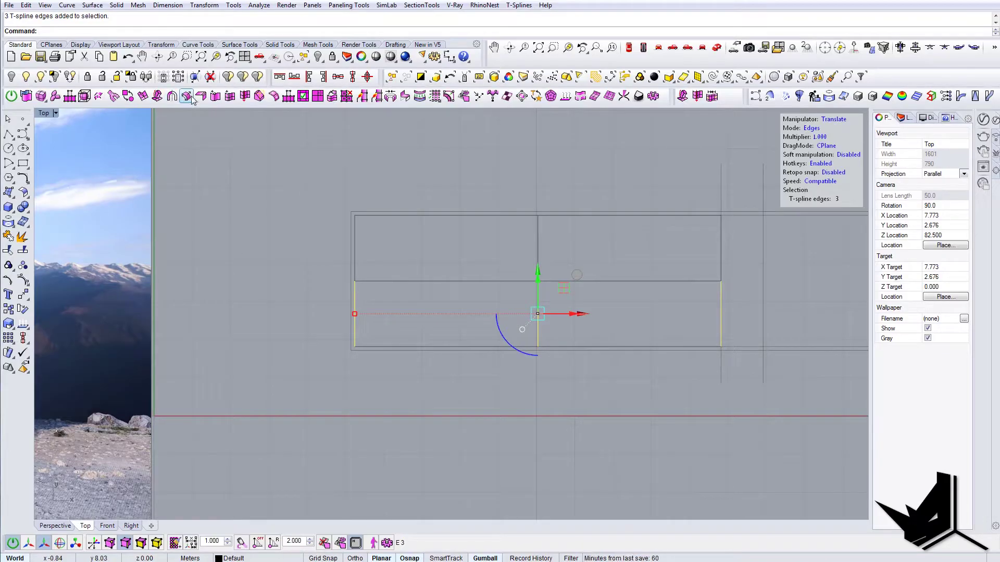
{"action": "left_click", "coordinate": [230, 96]}
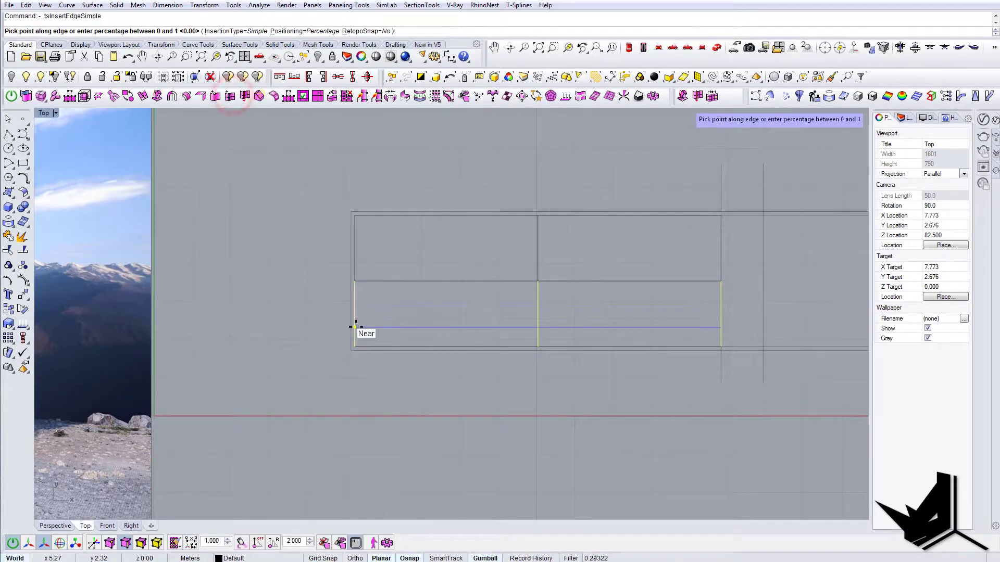
{"action": "key", "text": "Escape"}
{"action": "right_click_drag", "start_coordinate": [609, 336], "coordinate": [493, 335]}
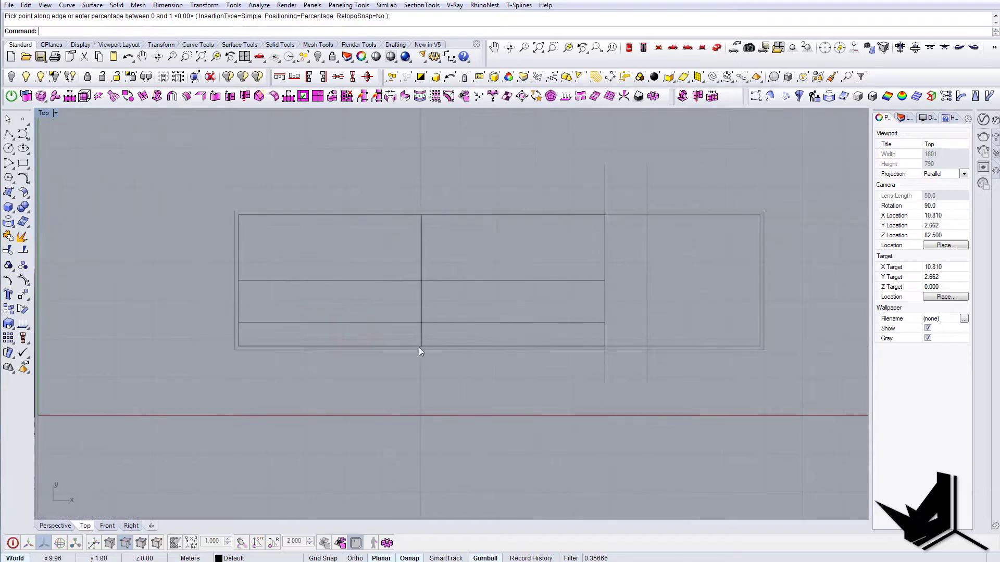
Draw a vertical reference line 0.5 m long upward from the outer rectangle's lower side, between the doorway and the plane's middle.
{"action": "key", "text": "Escape"}
{"action": "type", "text": "line"}
{"action": "key", "text": "Return"}
{"action": "left_click", "coordinate": [684, 350]}
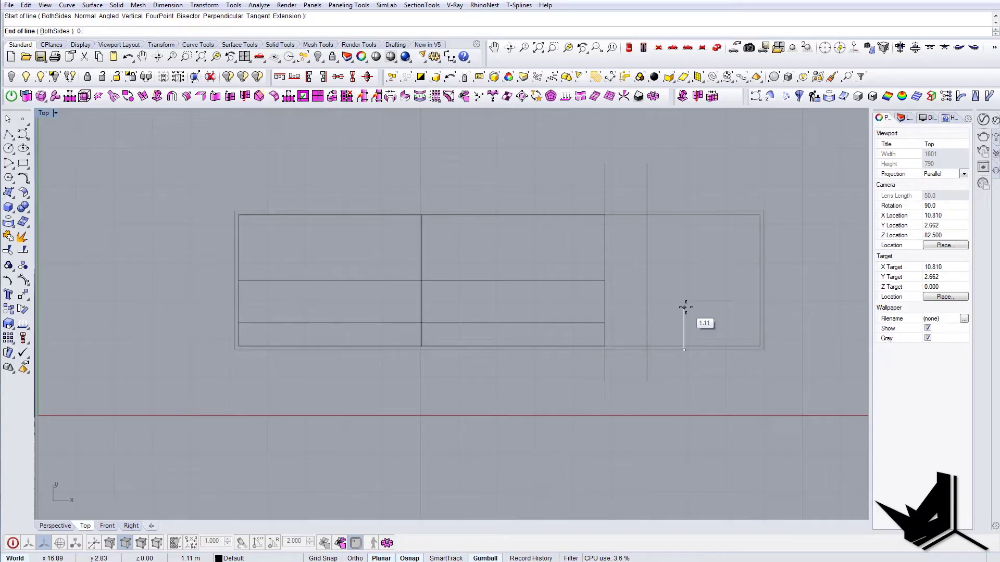
{"action": "type", "text": "0.5"}
{"action": "key", "text": "Return"}
{"action": "left_click", "coordinate": [685, 308]}
{"action": "right_click", "coordinate": [718, 309]}
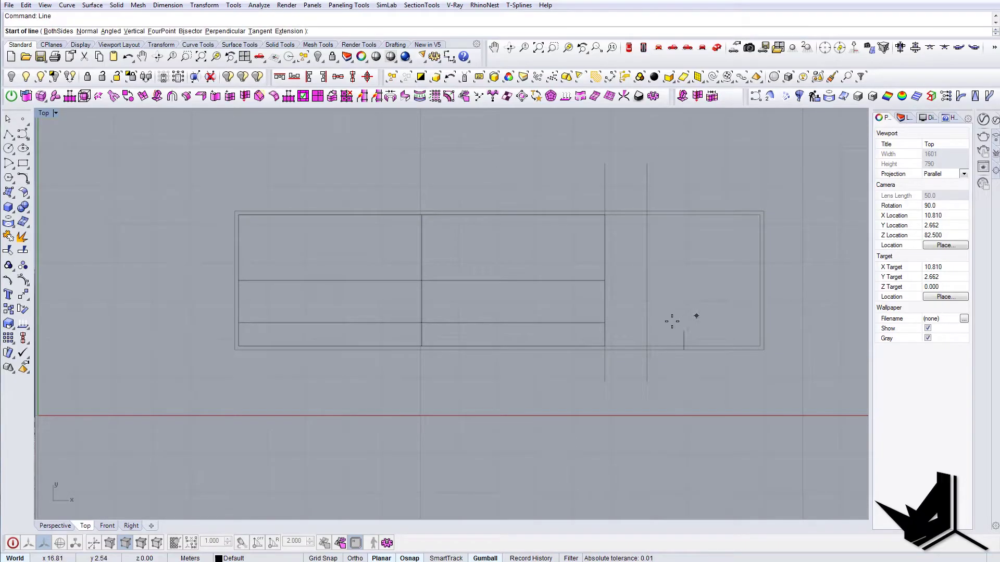
{"action": "left_click", "coordinate": [684, 329]}
{"action": "key", "text": "Escape"}
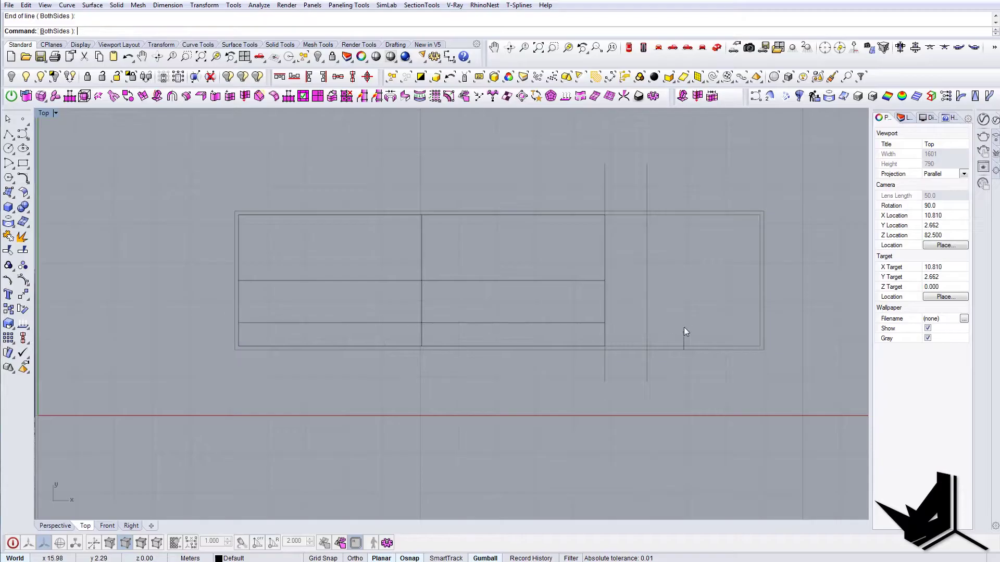
Enable T-Splines editing on the plane and lower its inserted vertex row towards the upper end of the short reference line.
{"action": "scroll", "coordinate": [683, 327], "scroll_direction": "up", "scroll_amount": 3}
{"action": "scroll", "coordinate": [691, 344], "scroll_direction": "down", "scroll_amount": 3}
{"action": "left_click", "coordinate": [686, 345]}
{"action": "left_click_drag", "start_coordinate": [711, 350], "coordinate": [492, 351]}
{"action": "key", "text": "Escape"}
{"action": "left_click_drag", "start_coordinate": [540, 310], "coordinate": [513, 338]}
{"action": "right_click_drag", "start_coordinate": [466, 315], "coordinate": [573, 315]}
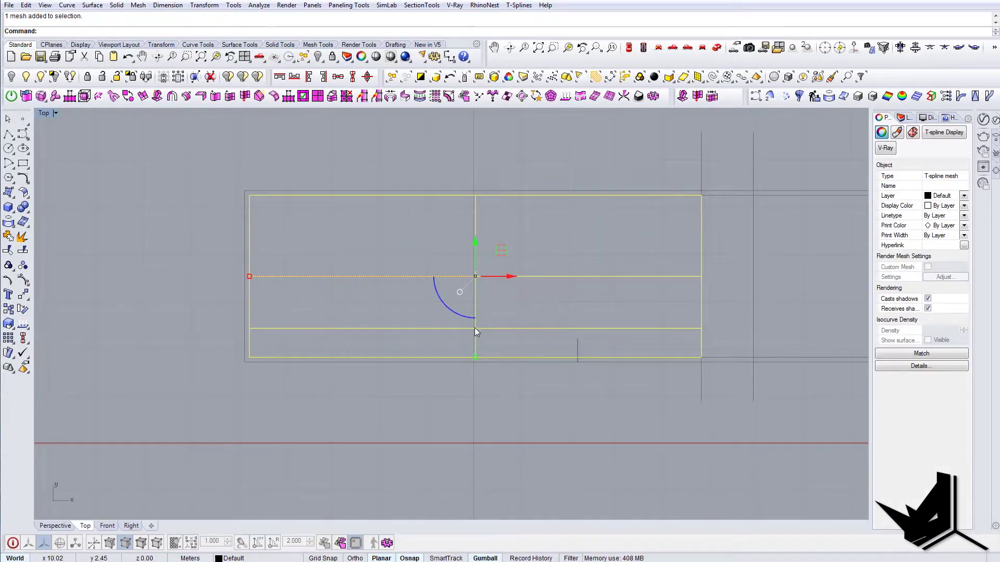
{"action": "right_click_drag", "start_coordinate": [473, 328], "coordinate": [466, 334]}
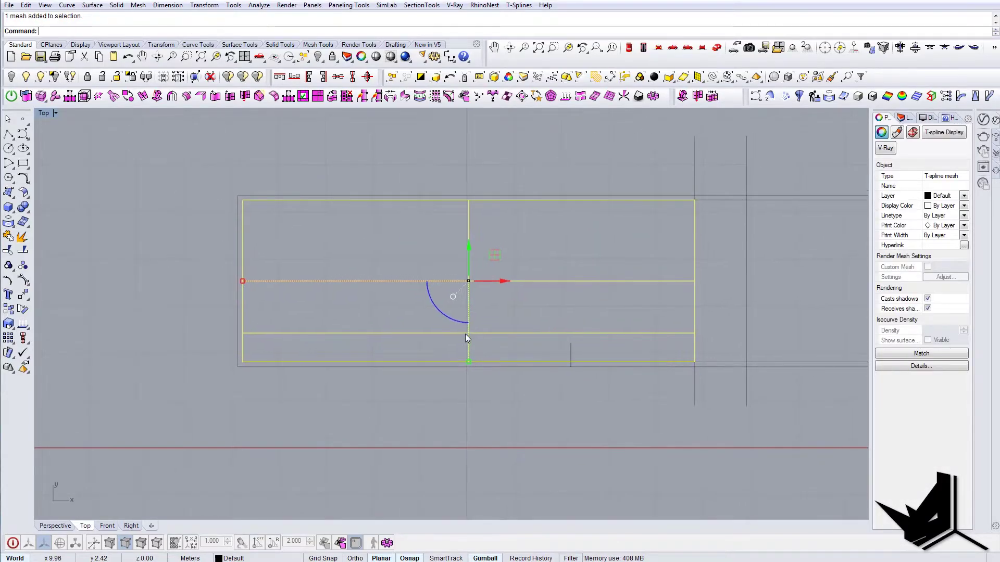
{"action": "left_click", "coordinate": [13, 542]}
{"action": "right_click_drag", "start_coordinate": [469, 304], "coordinate": [492, 321]}
{"action": "key", "text": "a"}
{"action": "left_click_drag", "start_coordinate": [195, 334], "coordinate": [747, 358]}
{"action": "scroll", "coordinate": [530, 342], "scroll_direction": "up", "scroll_amount": 4}
{"action": "left_click_drag", "start_coordinate": [474, 322], "coordinate": [476, 330]}
{"action": "scroll", "coordinate": [490, 323], "scroll_direction": "down", "scroll_amount": 9}
Examine the reference photo for the wooden wall's bench line, bulges and doorway, comparing them with the T-spline plane's rows.
{"action": "right_click_drag", "start_coordinate": [255, 312], "coordinate": [511, 294]}
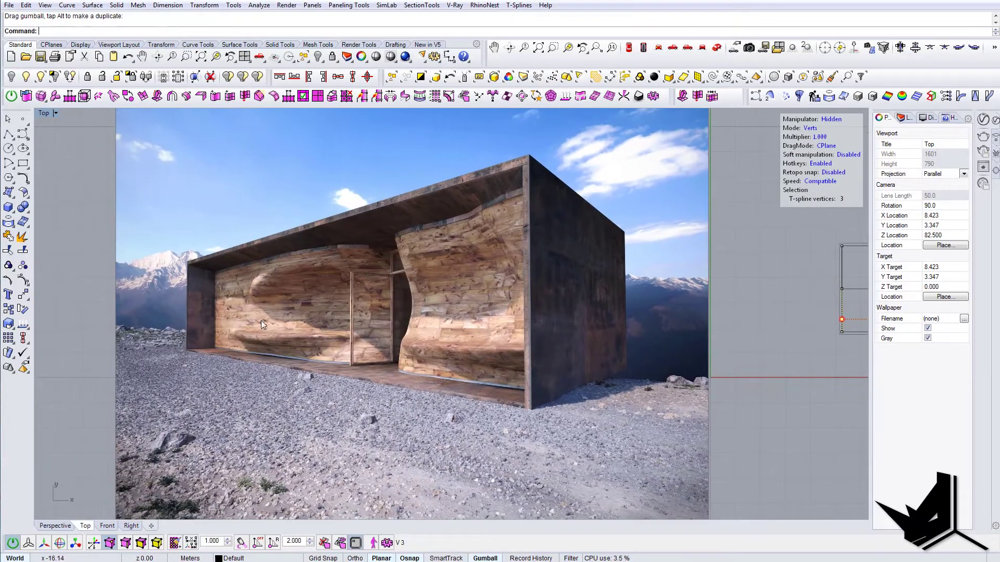
{"action": "scroll", "coordinate": [261, 321], "scroll_direction": "up", "scroll_amount": 4}
{"action": "scroll", "coordinate": [299, 335], "scroll_direction": "down", "scroll_amount": 6}
{"action": "right_click_drag", "start_coordinate": [417, 315], "coordinate": [25, 318]}
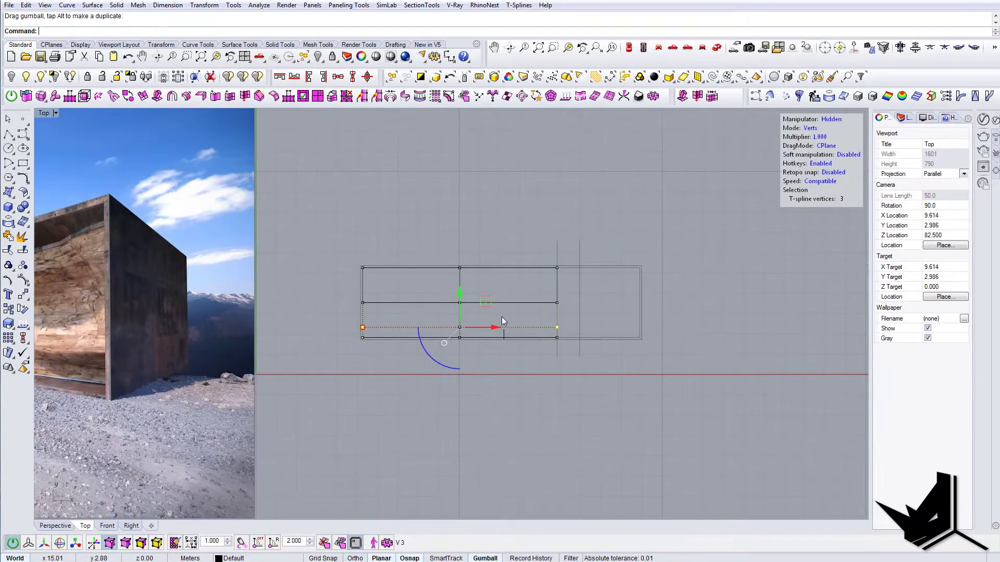
{"action": "right_click_drag", "start_coordinate": [236, 313], "coordinate": [391, 318]}
{"action": "right_click_drag", "start_coordinate": [54, 333], "coordinate": [286, 327]}
{"action": "scroll", "coordinate": [288, 308], "scroll_direction": "up", "scroll_amount": 6}
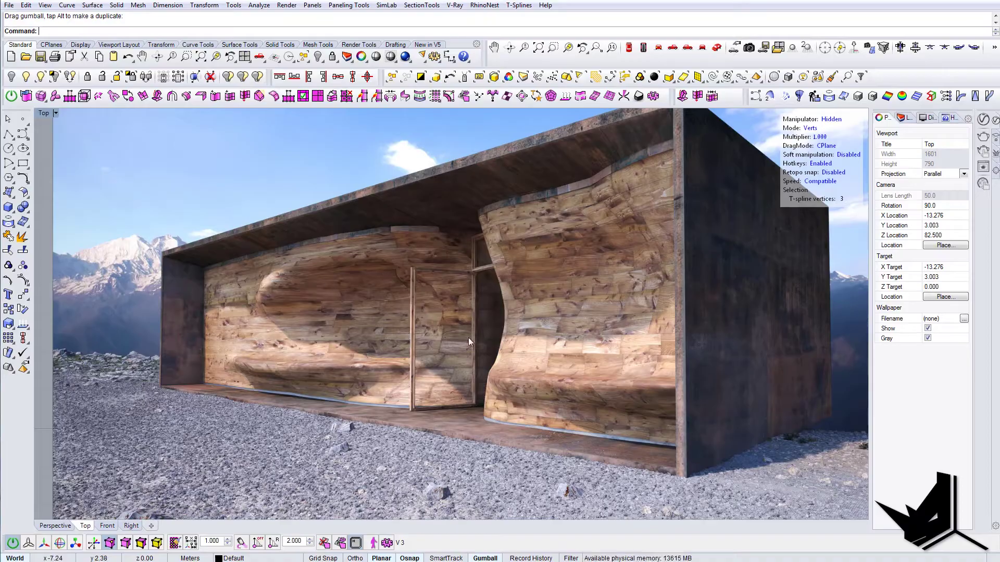
{"action": "right_click_drag", "start_coordinate": [395, 304], "coordinate": [311, 319]}
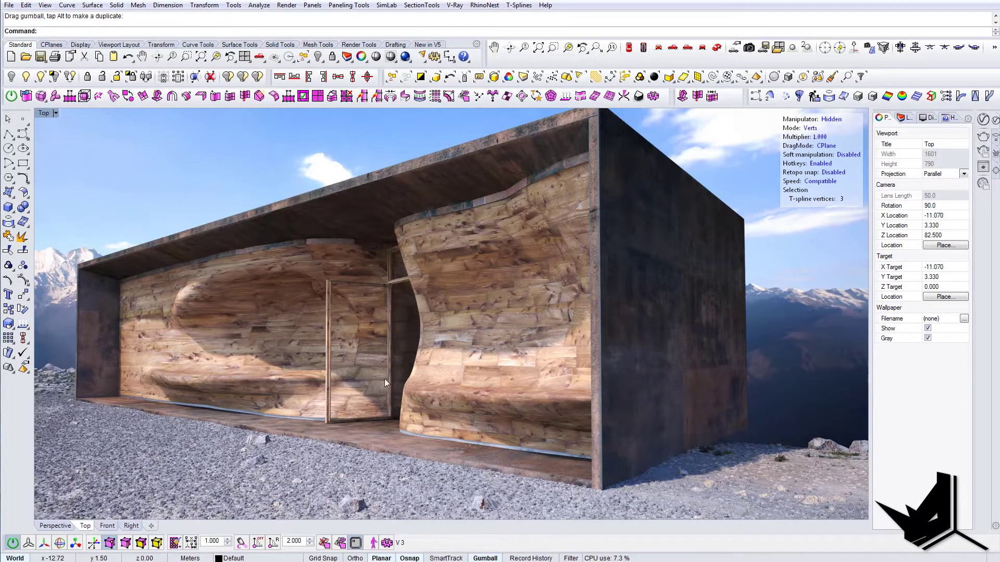
{"action": "scroll", "coordinate": [290, 386], "scroll_direction": "down", "scroll_amount": 5}
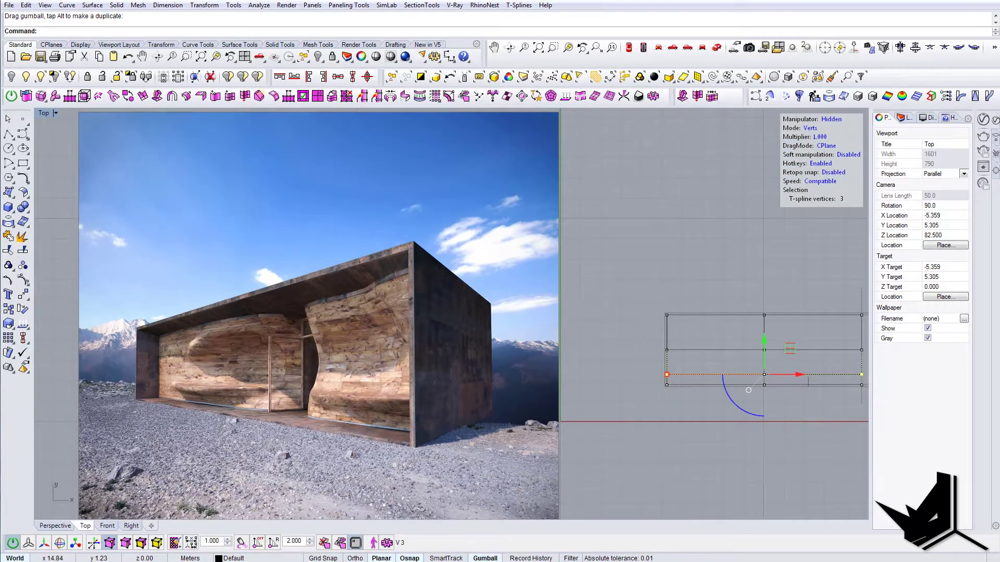
{"action": "right_click_drag", "start_coordinate": [653, 353], "coordinate": [444, 332]}
{"action": "right_click_drag", "start_coordinate": [154, 305], "coordinate": [328, 308]}
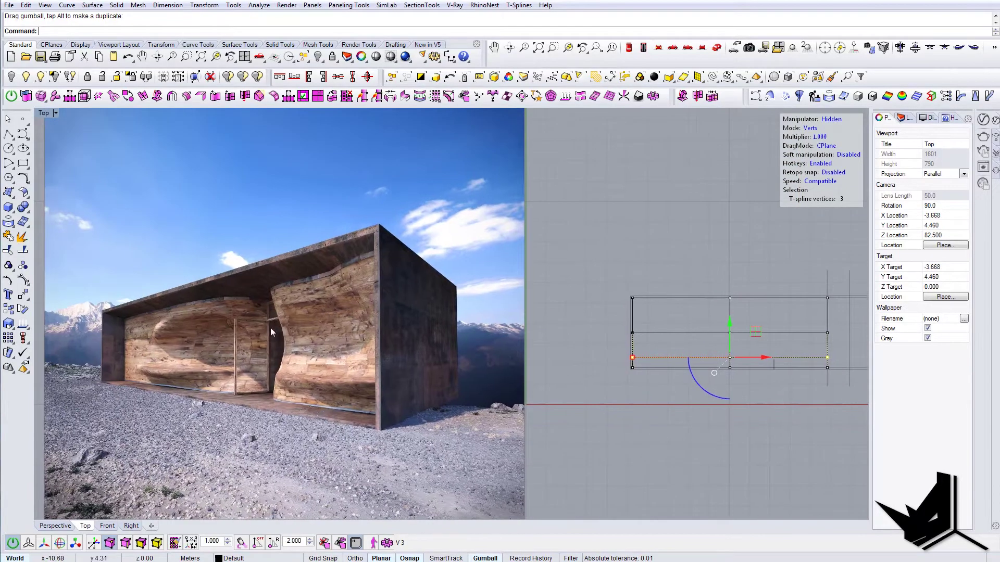
{"action": "scroll", "coordinate": [225, 324], "scroll_direction": "up", "scroll_amount": 2}
Insert a horizontal edge halfway across the T-spline plane's upper row of faces.
{"action": "right_click_drag", "start_coordinate": [838, 332], "coordinate": [558, 331]}
{"action": "scroll", "coordinate": [547, 329], "scroll_direction": "up", "scroll_amount": 2}
{"action": "key", "text": "s"}
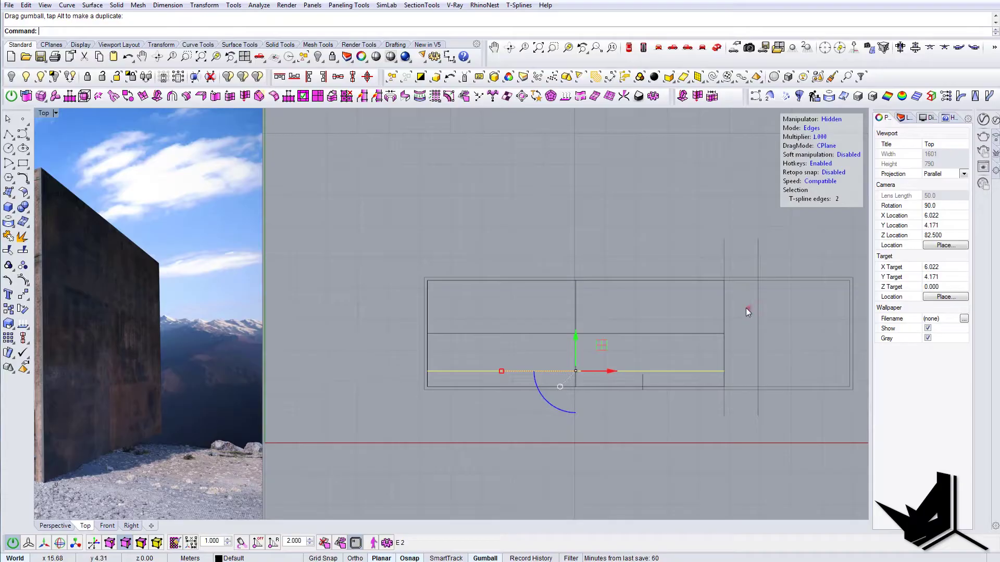
{"action": "left_click_drag", "start_coordinate": [748, 312], "coordinate": [407, 303]}
{"action": "left_click", "coordinate": [229, 96]}
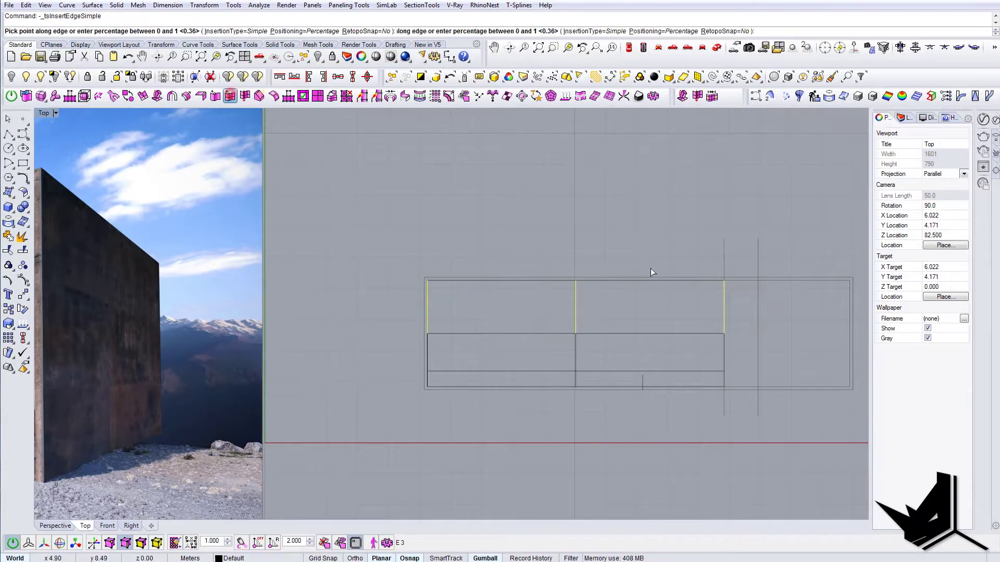
{"action": "left_click", "coordinate": [726, 301]}
{"action": "right_click_drag", "start_coordinate": [533, 297], "coordinate": [749, 311]}
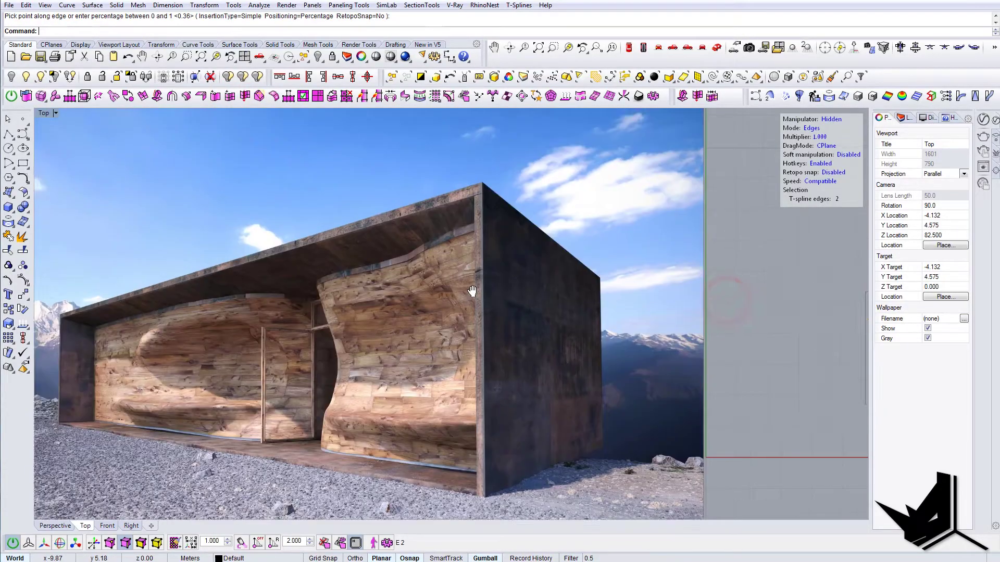
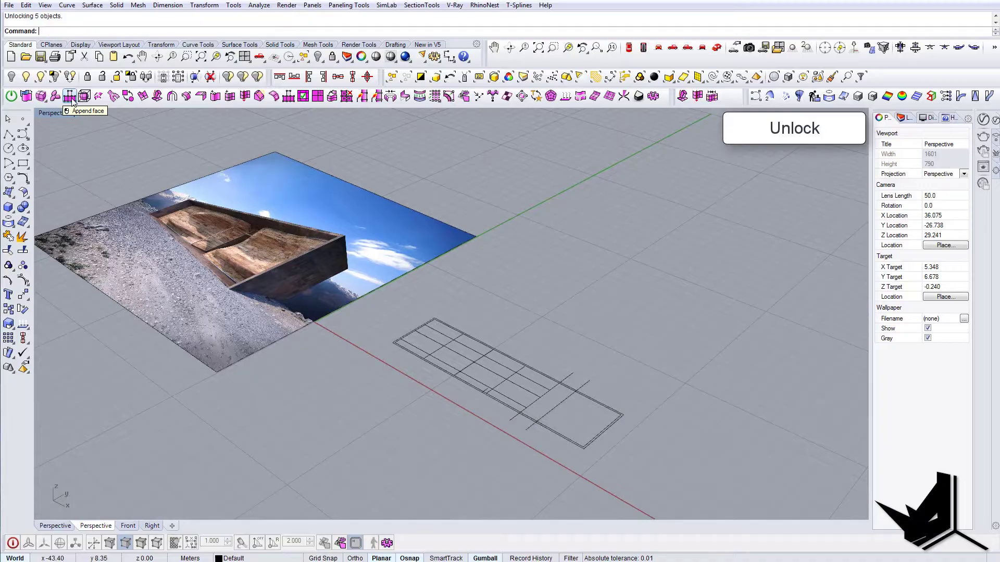
Stand the outline, guide lines and T-spline plane upright and move them to 0,0,0.
{"action": "right_click_drag", "start_coordinate": [622, 431], "coordinate": [612, 398], "text": "shift"}
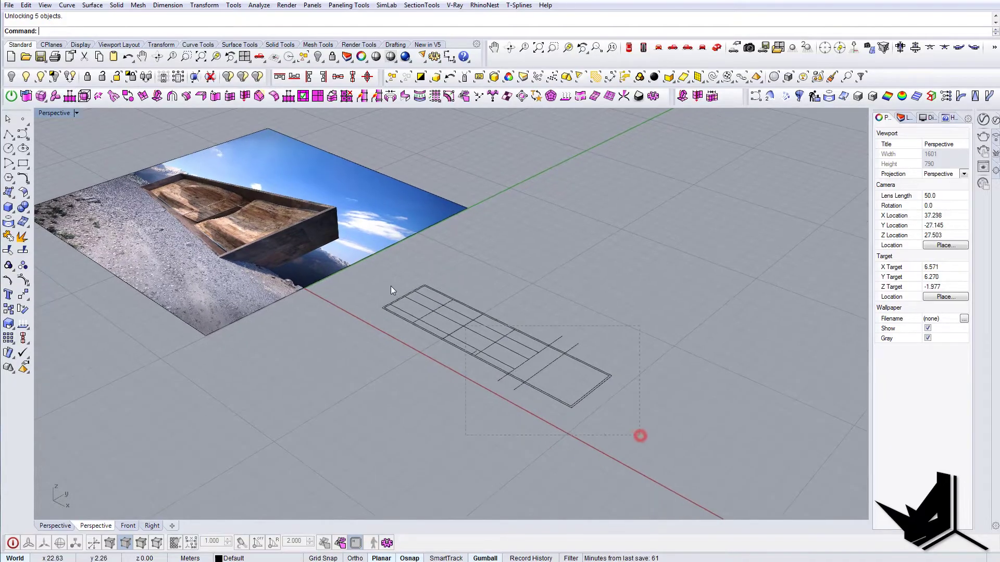
{"action": "right_click_drag", "start_coordinate": [444, 317], "coordinate": [494, 340]}
{"action": "type", "text": "m"}
{"action": "key", "text": "Return"}
{"action": "scroll", "coordinate": [654, 353], "scroll_direction": "up", "scroll_amount": 4}
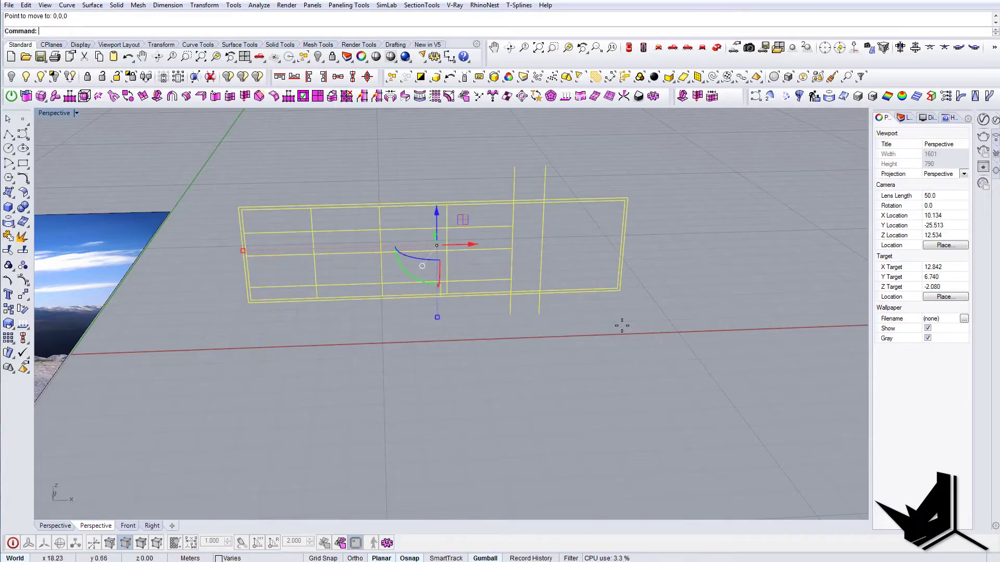
{"action": "right_click_drag", "start_coordinate": [453, 270], "coordinate": [370, 276]}
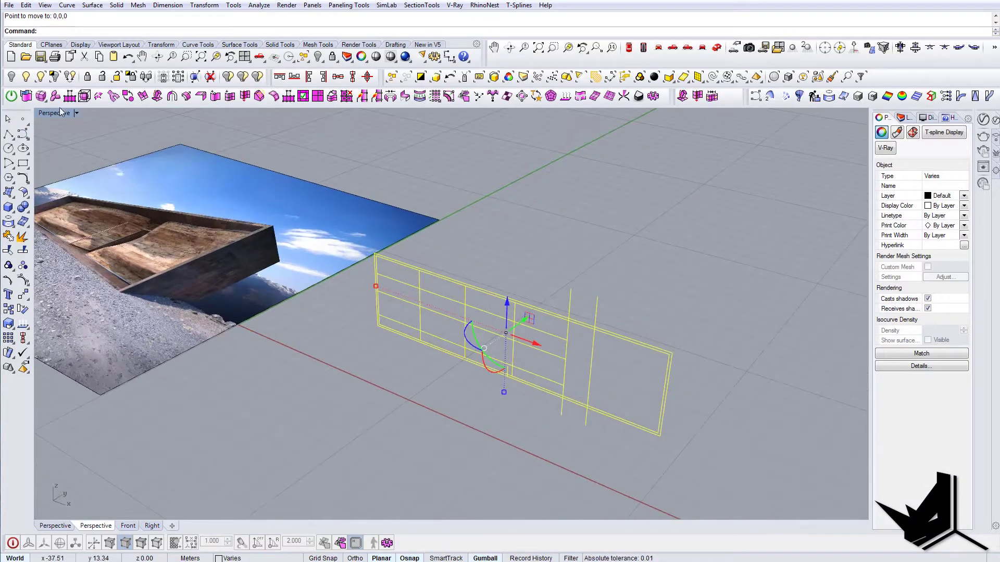
Set the perspective viewport to Shaded display and enable T-Splines editing on the upright plane.
{"action": "left_click", "coordinate": [76, 113]}
{"action": "left_click", "coordinate": [77, 151]}
{"action": "key", "text": "Escape"}
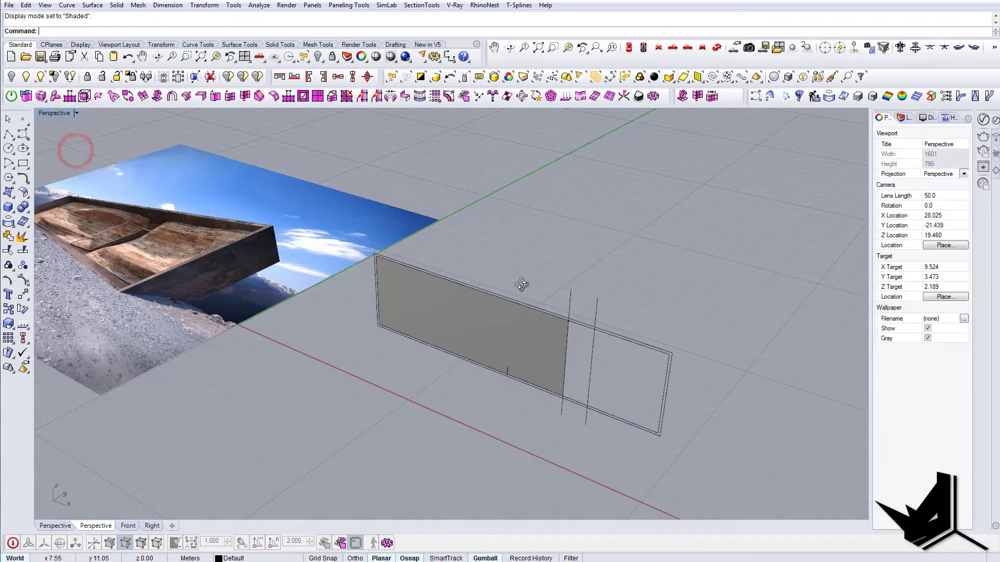
{"action": "right_click_drag", "start_coordinate": [522, 286], "coordinate": [546, 290]}
{"action": "left_click", "coordinate": [493, 337]}
{"action": "right_click_drag", "start_coordinate": [493, 336], "coordinate": [466, 335]}
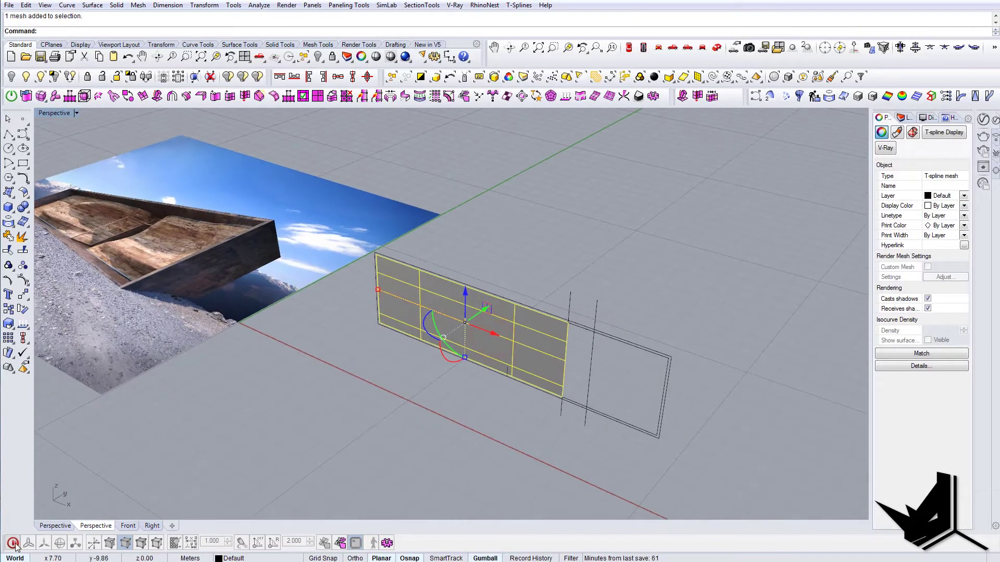
{"action": "right_click_drag", "start_coordinate": [436, 399], "coordinate": [447, 357]}
{"action": "scroll", "coordinate": [448, 311], "scroll_direction": "up", "scroll_amount": 5}
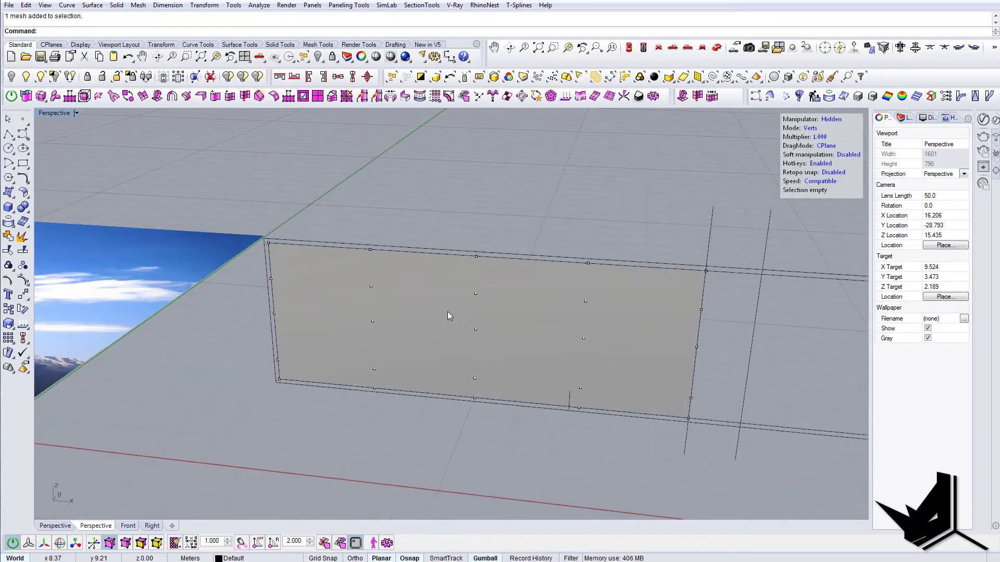
Set the viewport to Wireframe and pull the two middle vertices of the plane's left interior column slightly forward.
{"action": "left_click", "coordinate": [76, 113]}
{"action": "left_click", "coordinate": [70, 142]}
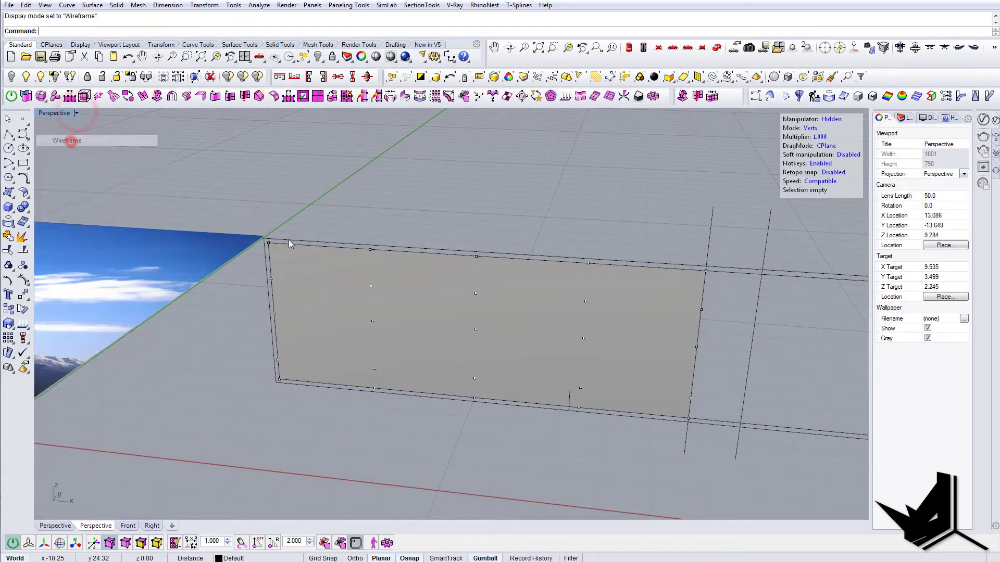
{"action": "right_click_drag", "start_coordinate": [381, 305], "coordinate": [385, 315]}
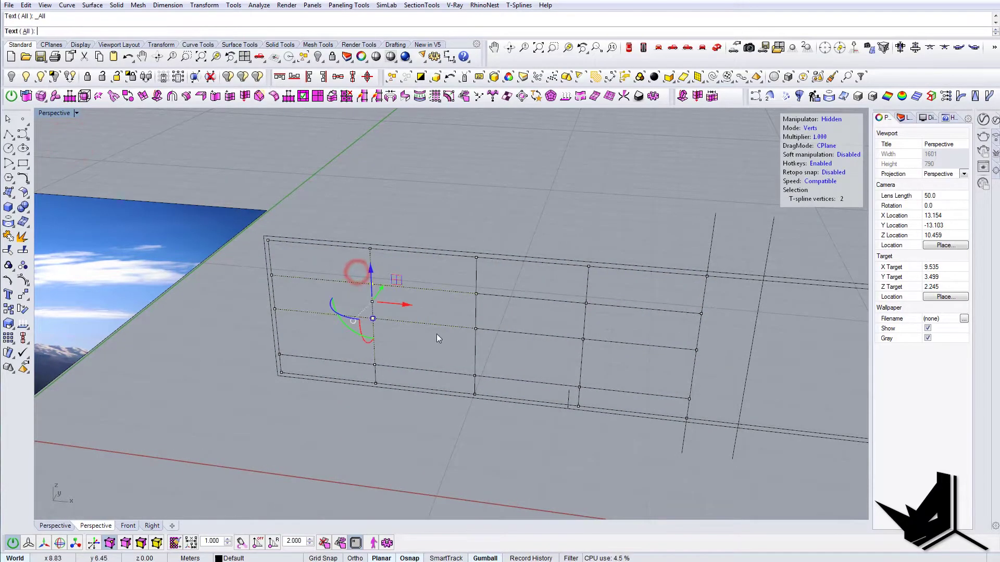
{"action": "right_click_drag", "start_coordinate": [438, 339], "coordinate": [437, 263]}
{"action": "left_click_drag", "start_coordinate": [420, 269], "coordinate": [406, 277]}
{"action": "right_click_drag", "start_coordinate": [513, 354], "coordinate": [456, 296]}
Push the four inner vertices of the middle and right interior columns back about 0.7 m and lower them about 0.44 m.
{"action": "left_click_drag", "start_coordinate": [598, 358], "coordinate": [596, 360]}
{"action": "right_click_drag", "start_coordinate": [596, 359], "coordinate": [614, 339]}
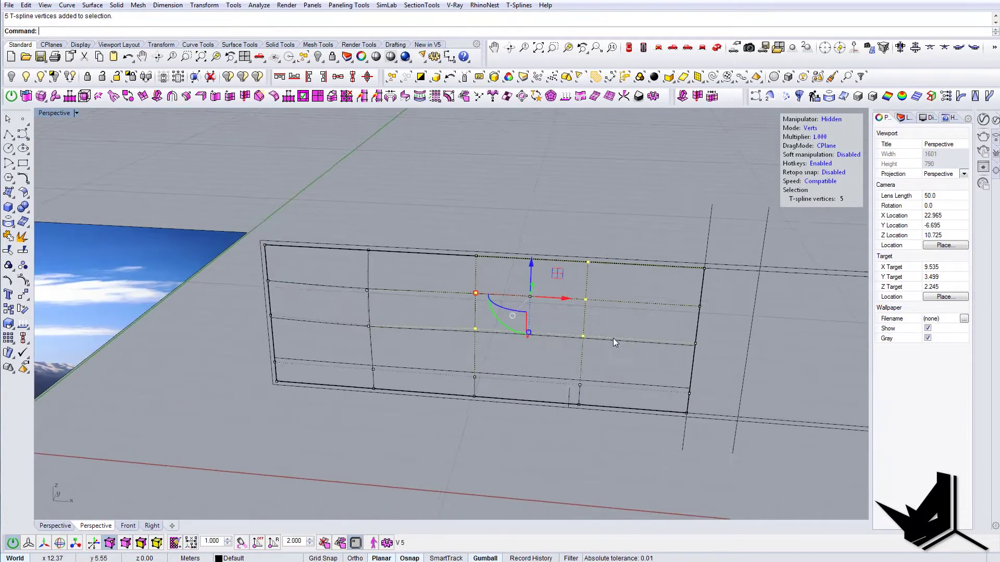
{"action": "left_click", "coordinate": [623, 318]}
{"action": "left_click_drag", "start_coordinate": [625, 356], "coordinate": [625, 356]}
{"action": "right_click_drag", "start_coordinate": [625, 356], "coordinate": [535, 328]}
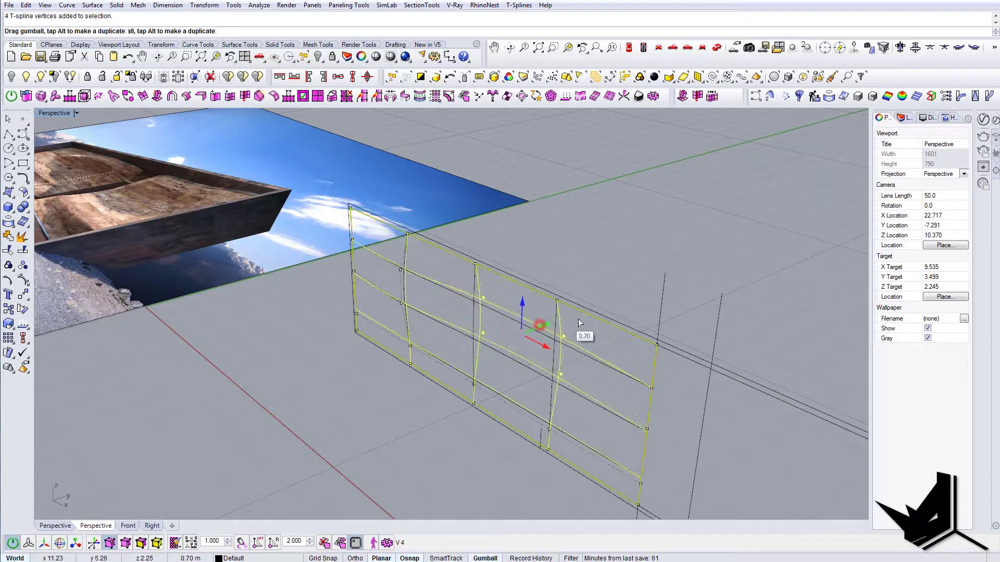
{"action": "left_click_drag", "start_coordinate": [572, 327], "coordinate": [572, 327]}
{"action": "right_click_drag", "start_coordinate": [571, 327], "coordinate": [543, 276]}
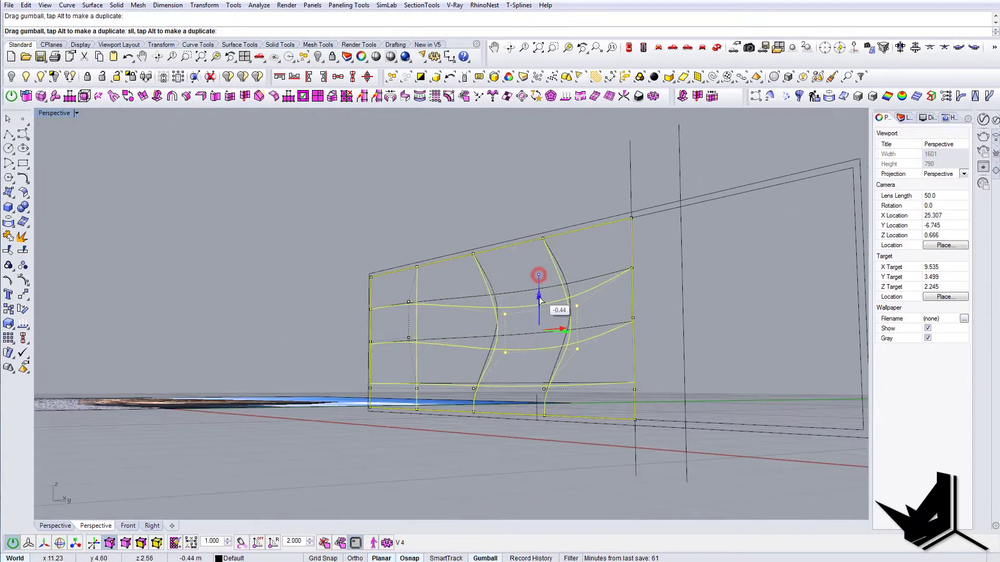
{"action": "mouse_move", "coordinate": [518, 314]}
{"action": "right_mouse_down"}
{"action": "mouse_move", "coordinate": [721, 328]}
{"action": "mouse_move", "coordinate": [494, 369]}
{"action": "mouse_move", "coordinate": [508, 382]}
{"action": "mouse_move", "coordinate": [469, 365]}
{"action": "mouse_move", "coordinate": [527, 380]}
{"action": "mouse_move", "coordinate": [464, 361]}
{"action": "mouse_move", "coordinate": [694, 364]}
{"action": "mouse_move", "coordinate": [670, 380]}
{"action": "right_mouse_up"}
Set the viewport to Shaded display and switch the T-spline surface between smooth and box mode to inspect its curvature.
{"action": "left_click", "coordinate": [78, 114]}
{"action": "left_click", "coordinate": [69, 151]}
{"action": "key", "text": "Tab"}
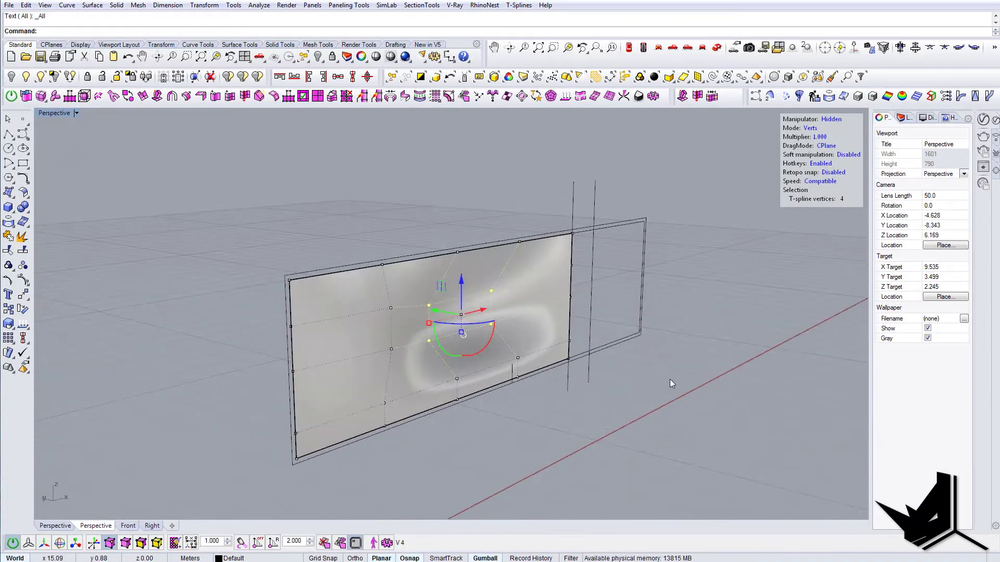
{"action": "key", "text": "Tab"}
{"action": "key", "text": "Tab"}
{"action": "right_click_drag", "start_coordinate": [578, 382], "coordinate": [442, 407]}
{"action": "key", "text": "Tab"}
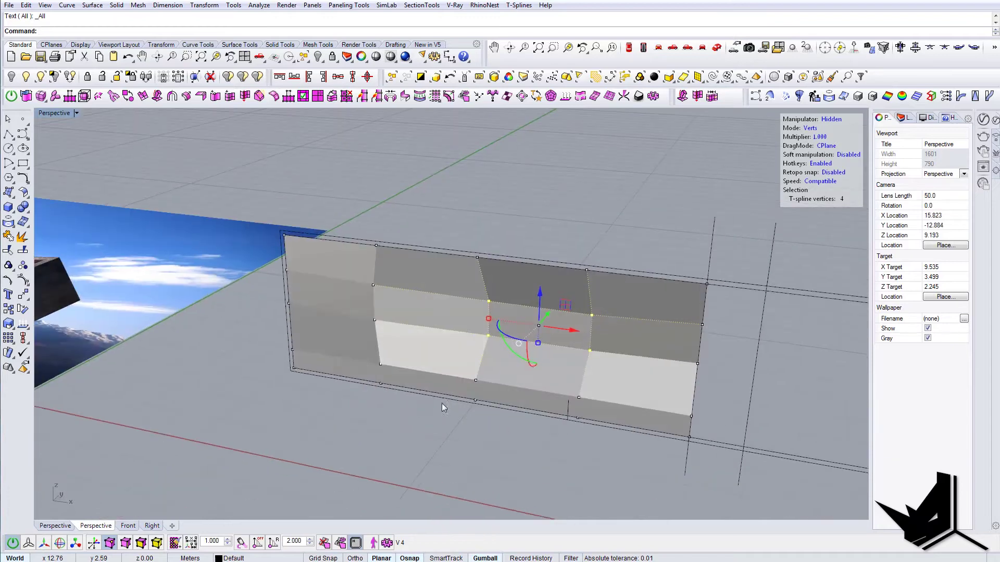
{"action": "right_click_drag", "start_coordinate": [360, 344], "coordinate": [430, 363]}
{"action": "right_click_drag", "start_coordinate": [532, 385], "coordinate": [411, 344]}
{"action": "key", "text": "Tab"}
Select the five vertices along the surface's doorway-side edge, push them back, and switch the surface display mode.
{"action": "left_click_drag", "start_coordinate": [536, 401], "coordinate": [536, 401]}
{"action": "right_click_drag", "start_coordinate": [536, 401], "coordinate": [484, 417]}
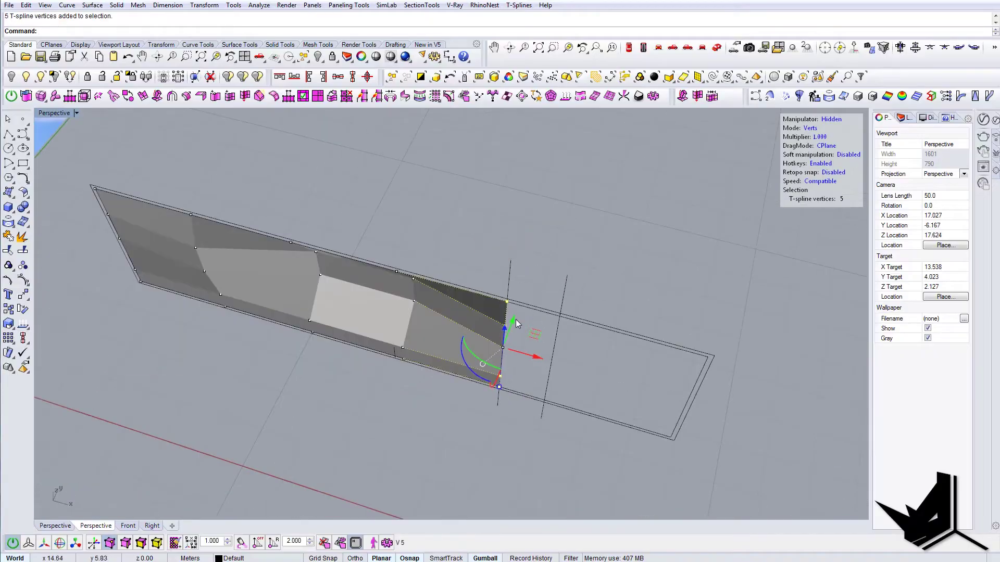
{"action": "left_click_drag", "start_coordinate": [515, 319], "coordinate": [521, 295]}
{"action": "key", "text": "Tab"}
Examine the wall's curve and bench beside the doorway in the reference photo and compare them with the T-spline surface.
{"action": "right_click_drag", "start_coordinate": [528, 307], "coordinate": [440, 348]}
{"action": "scroll", "coordinate": [440, 348], "scroll_direction": "down", "scroll_amount": 5}
{"action": "right_click_drag", "start_coordinate": [267, 297], "coordinate": [513, 307], "text": "shift"}
{"action": "scroll", "coordinate": [261, 286], "scroll_direction": "up", "scroll_amount": 5}
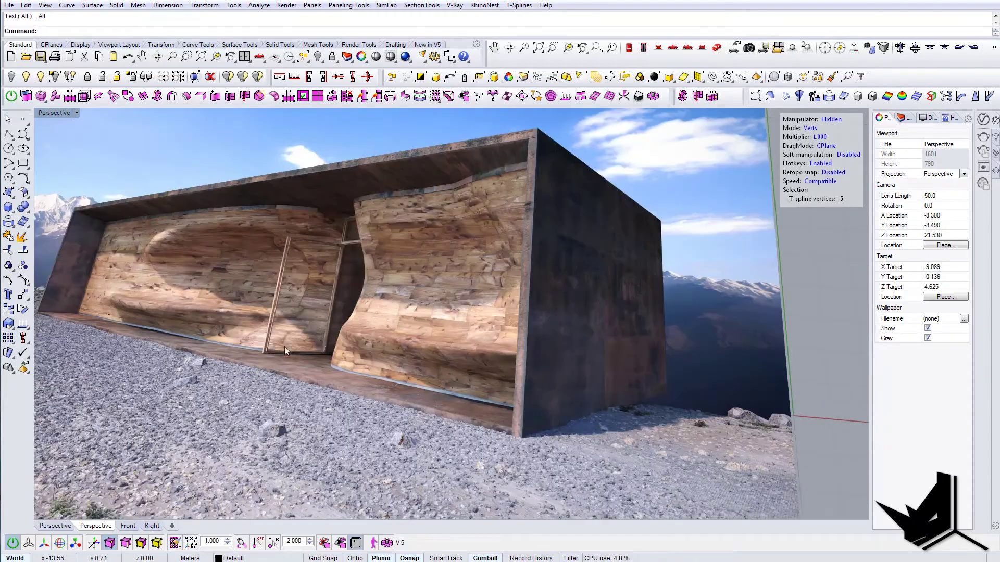
{"action": "scroll", "coordinate": [238, 348], "scroll_direction": "down", "scroll_amount": 8}
{"action": "right_click_drag", "start_coordinate": [729, 384], "coordinate": [446, 364], "text": "shift"}
{"action": "scroll", "coordinate": [359, 328], "scroll_direction": "up", "scroll_amount": 8}
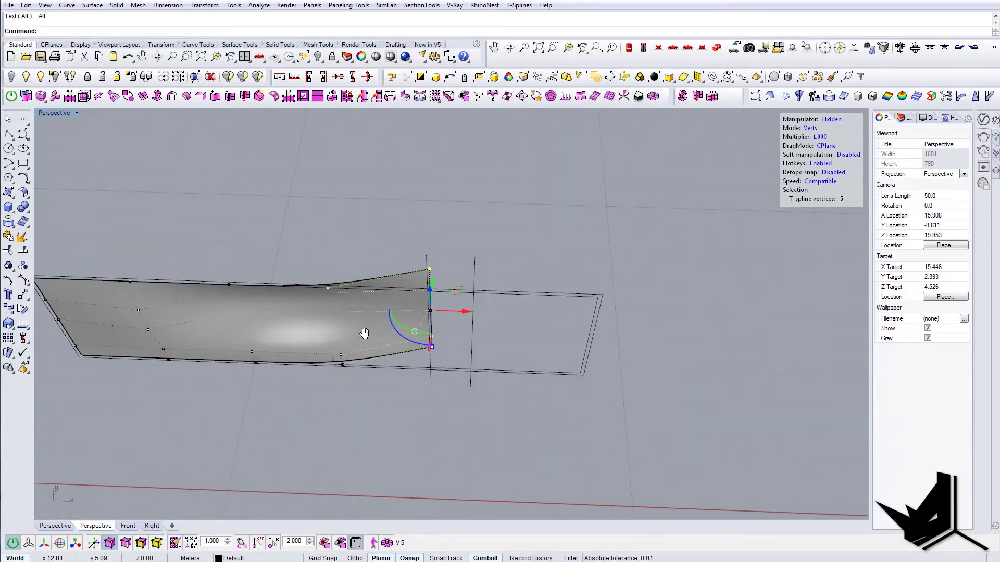
{"action": "right_click_drag", "start_coordinate": [364, 335], "coordinate": [427, 380], "text": "shift"}
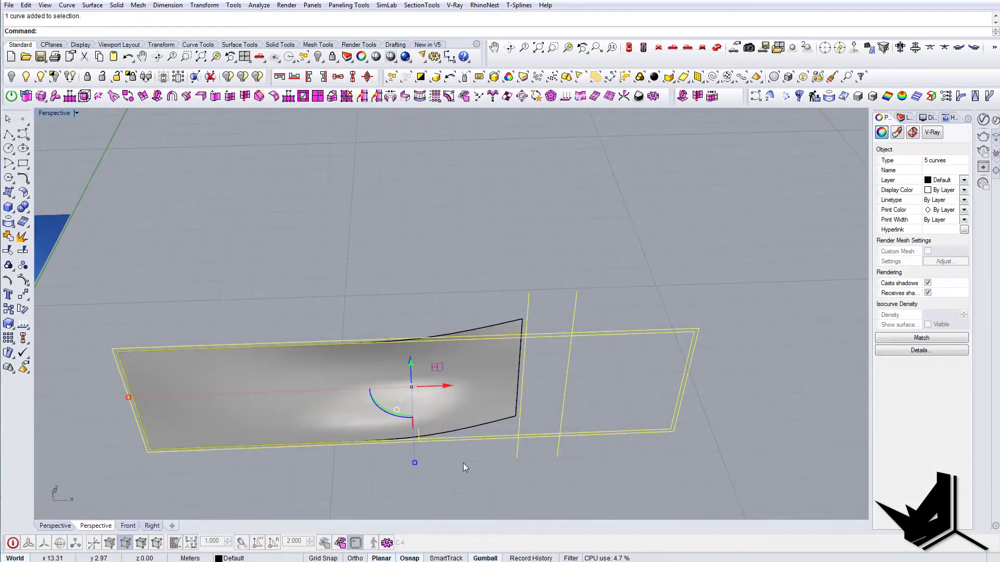
Insert a vertical edge loop through the column of faces at the T-spline surface's doorway end.
{"action": "left_click", "coordinate": [464, 468]}
{"action": "left_click", "coordinate": [456, 385]}
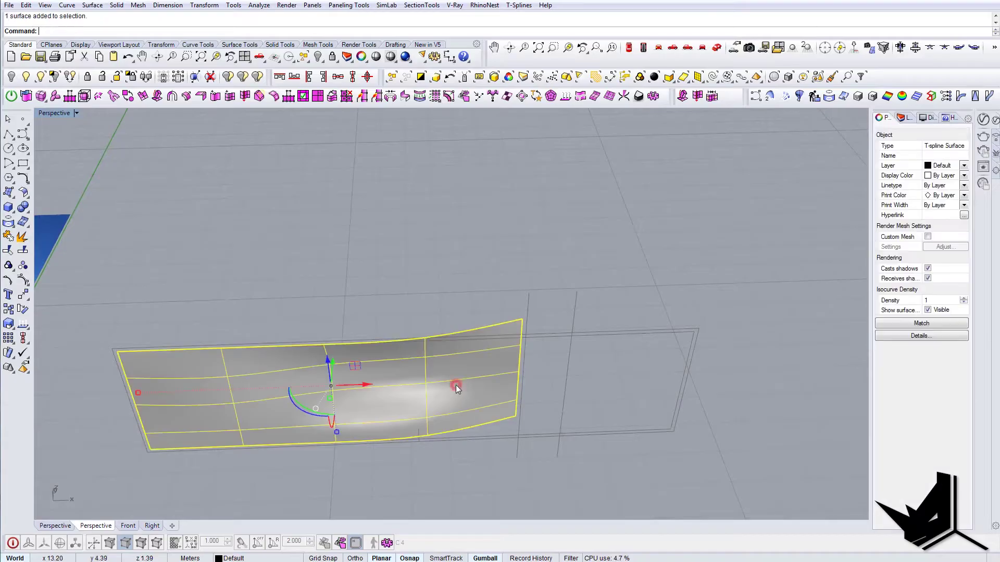
{"action": "key", "text": "a"}
{"action": "right_click_drag", "start_coordinate": [495, 458], "coordinate": [484, 436]}
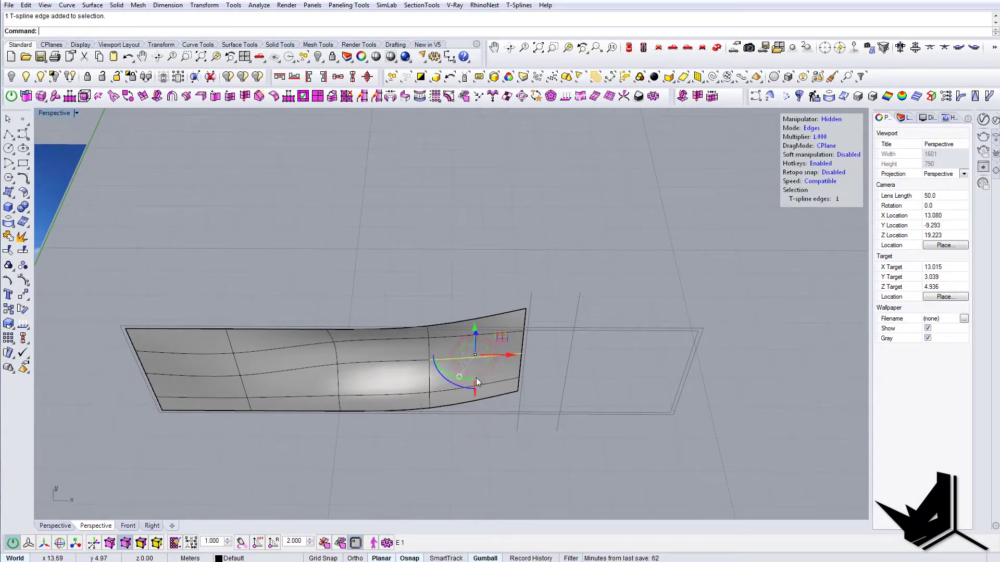
{"action": "key", "text": "i"}
{"action": "right_click_drag", "start_coordinate": [478, 400], "coordinate": [486, 396]}
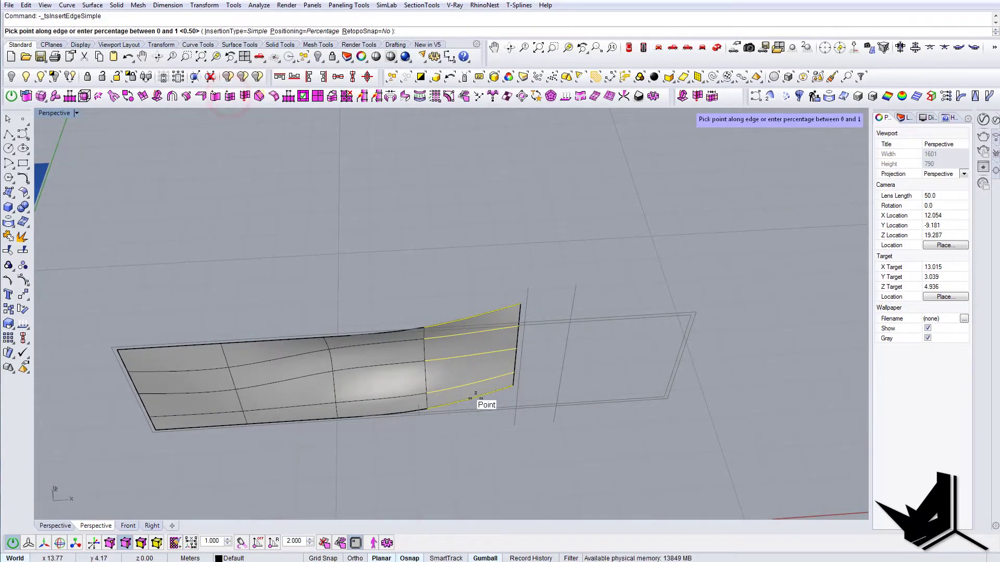
{"action": "left_click", "coordinate": [481, 385]}
{"action": "right_click_drag", "start_coordinate": [480, 387], "coordinate": [486, 401]}
{"action": "right_click_drag", "start_coordinate": [499, 344], "coordinate": [511, 384], "text": "shift"}
Pull the four edges of the new vertical loop slightly forward to round the wall's turn toward the doorway.
{"action": "key", "text": "b"}
{"action": "left_click_drag", "start_coordinate": [518, 372], "coordinate": [540, 375]}
{"action": "key", "text": "b"}
{"action": "right_click_drag", "start_coordinate": [540, 391], "coordinate": [480, 482]}
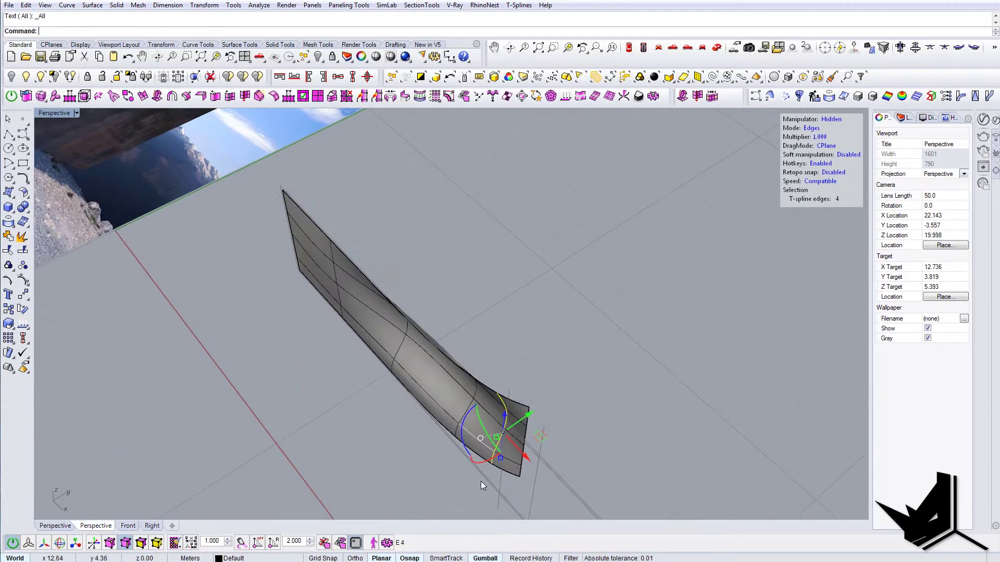
{"action": "scroll", "coordinate": [481, 482], "scroll_direction": "up", "scroll_amount": 5}
{"action": "right_click_drag", "start_coordinate": [515, 439], "coordinate": [527, 431]}
{"action": "key", "text": "Tab"}
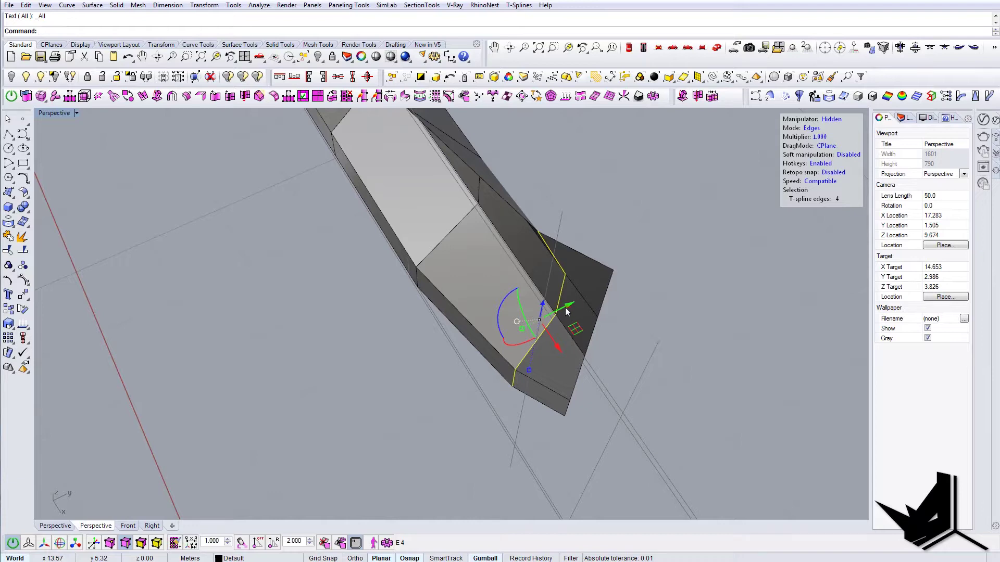
{"action": "left_click_drag", "start_coordinate": [566, 308], "coordinate": [557, 311]}
{"action": "right_click_drag", "start_coordinate": [489, 421], "coordinate": [599, 373]}
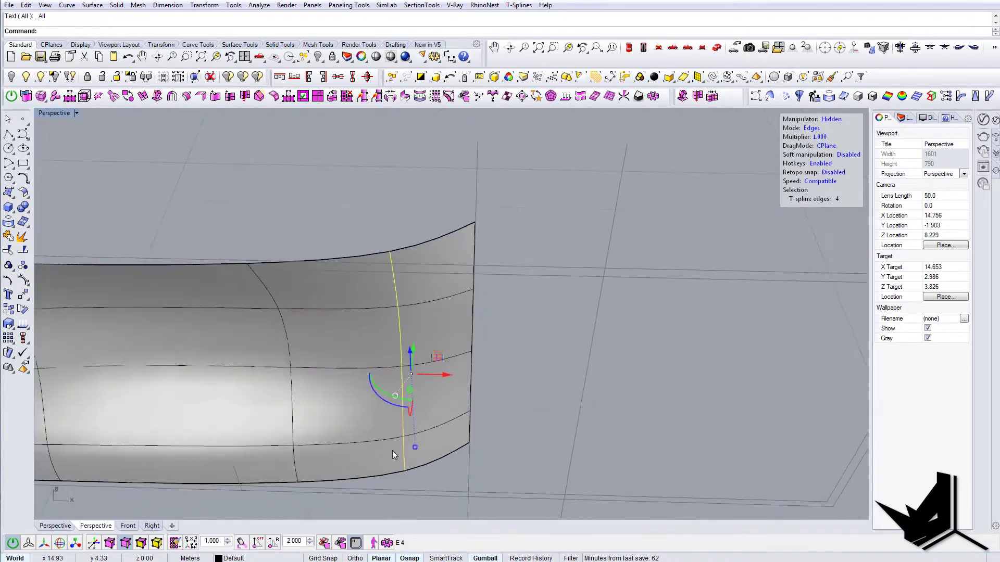
{"action": "right_click_drag", "start_coordinate": [392, 451], "coordinate": [443, 442]}
{"action": "right_click_drag", "start_coordinate": [551, 448], "coordinate": [625, 292]}
{"action": "right_click_drag", "start_coordinate": [492, 354], "coordinate": [664, 408]}
Select the six vertical edges of the second-lowest face row and insert a horizontal edge loop close to their lower ends.
{"action": "key", "text": "Tab"}
{"action": "left_click_drag", "start_coordinate": [735, 402], "coordinate": [324, 392]}
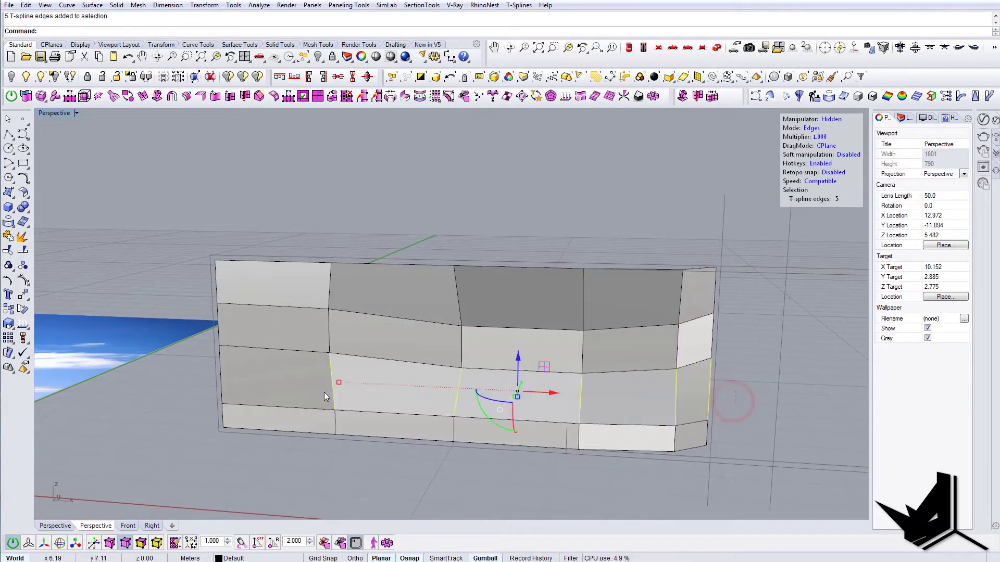
{"action": "right_click_drag", "start_coordinate": [324, 392], "coordinate": [246, 412]}
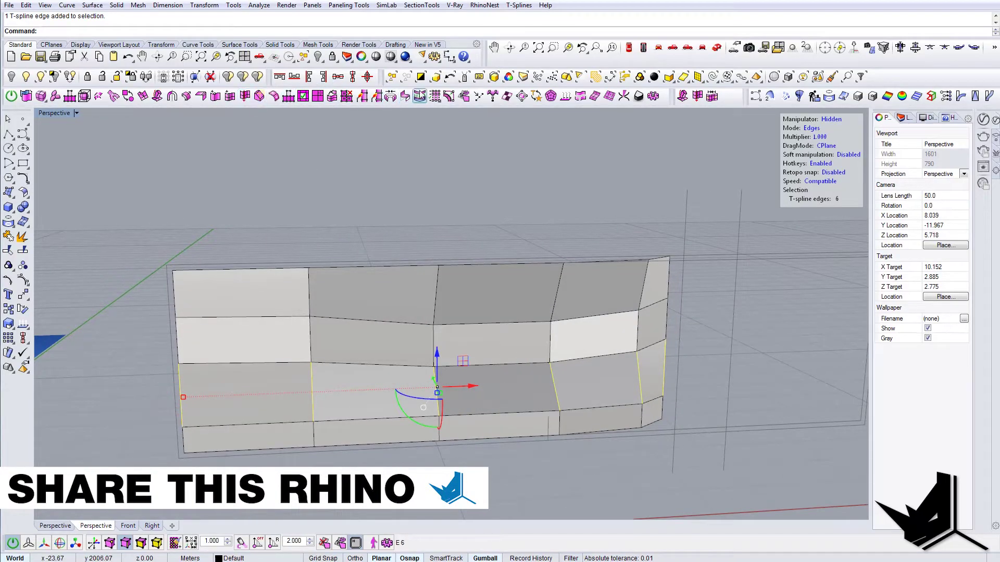
{"action": "left_click", "coordinate": [230, 96]}
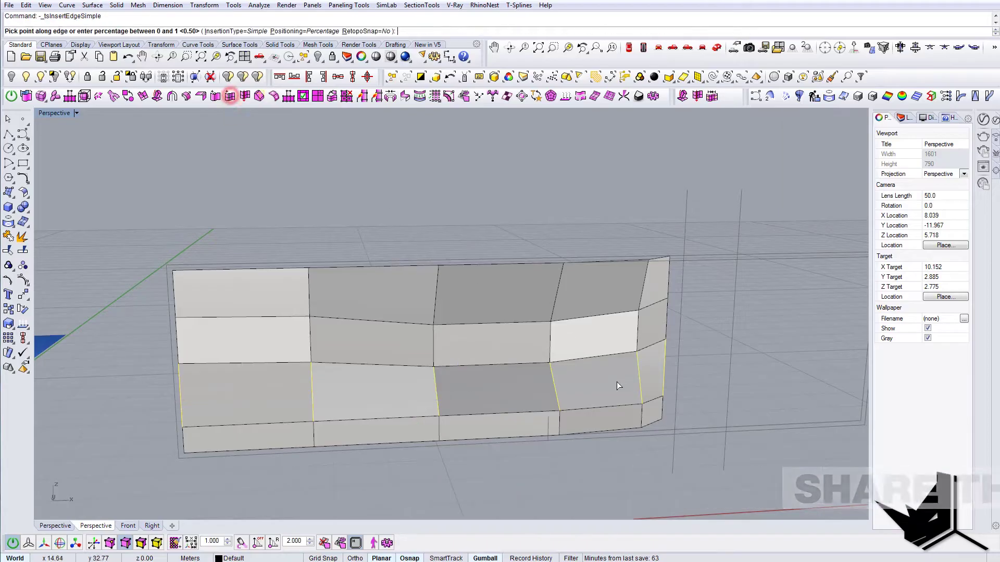
{"action": "scroll", "coordinate": [558, 402], "scroll_direction": "up", "scroll_amount": 6}
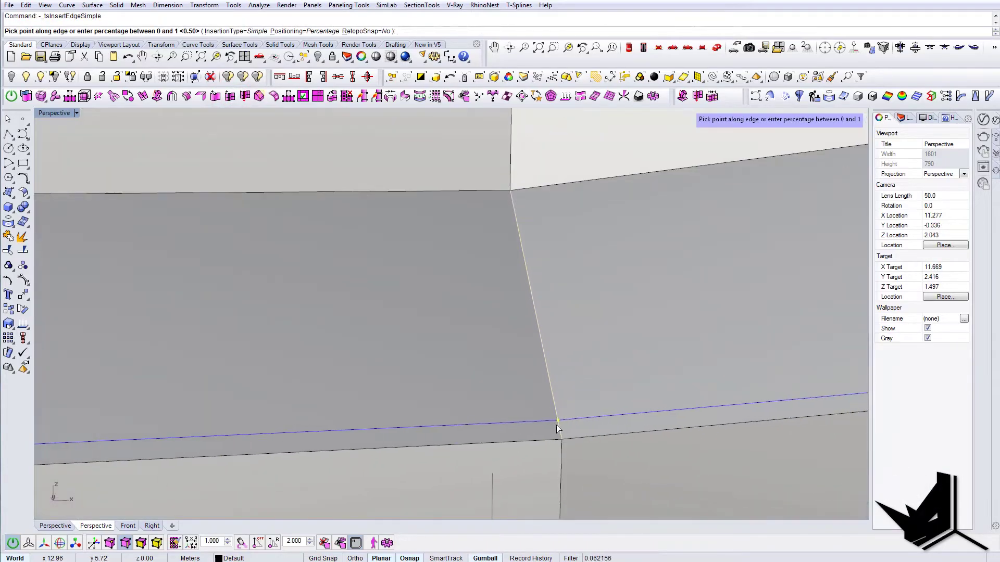
{"action": "left_click", "coordinate": [558, 425]}
{"action": "scroll", "coordinate": [559, 424], "scroll_direction": "down", "scroll_amount": 5}
{"action": "right_click_drag", "start_coordinate": [456, 407], "coordinate": [507, 341]}
Push the new horizontal edge loop back and lower it slightly to begin the bench ledge.
{"action": "key", "text": "Tab"}
{"action": "scroll", "coordinate": [511, 370], "scroll_direction": "up", "scroll_amount": 6}
{"action": "key", "text": "Tab"}
{"action": "key", "text": "Tab"}
{"action": "key", "text": "Tab"}
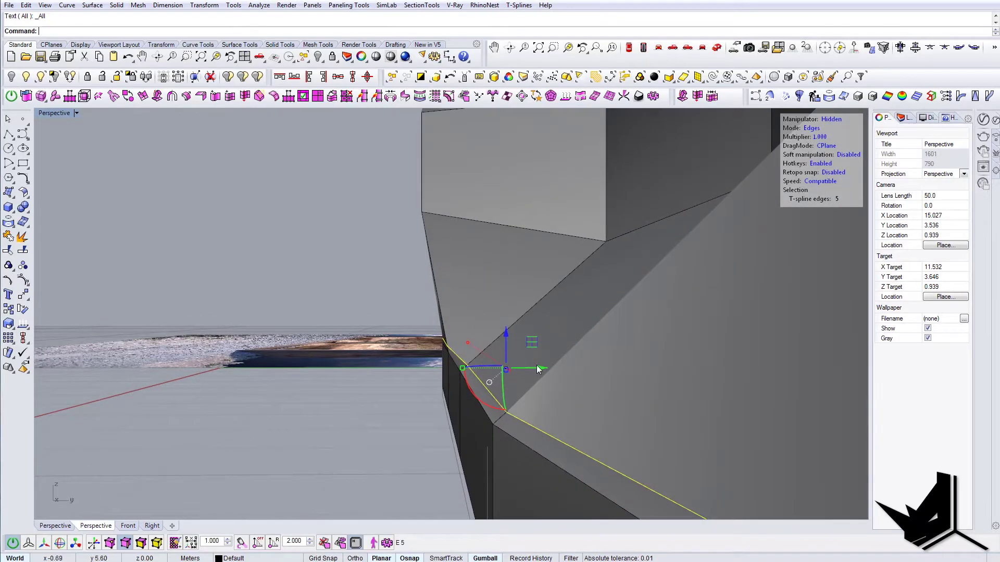
{"action": "left_click_drag", "start_coordinate": [536, 365], "coordinate": [553, 371]}
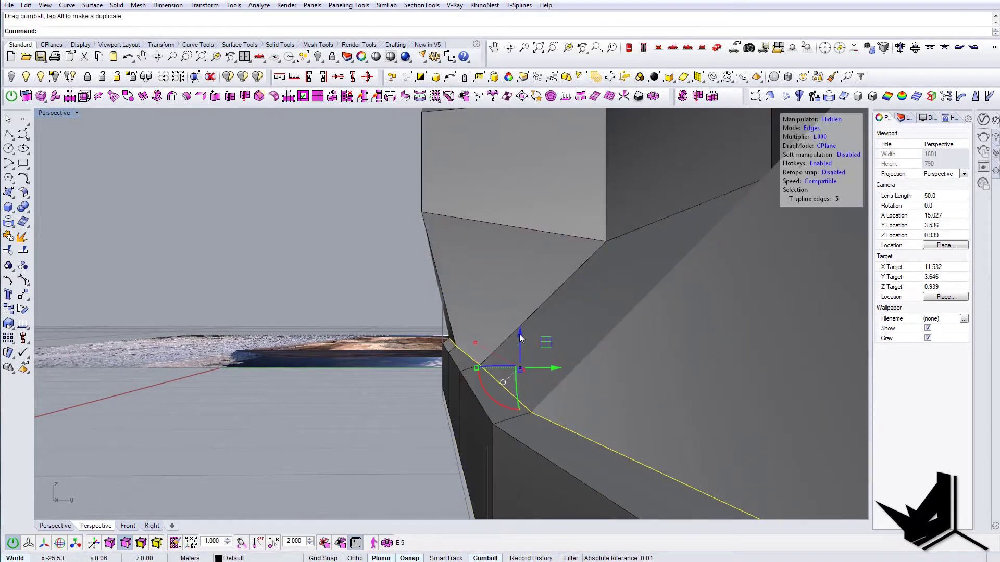
{"action": "left_click_drag", "start_coordinate": [520, 334], "coordinate": [521, 342]}
{"action": "key", "text": "Tab"}
{"action": "mouse_move", "coordinate": [482, 385]}
{"action": "right_mouse_down"}
{"action": "mouse_move", "coordinate": [484, 365]}
{"action": "mouse_move", "coordinate": [489, 373]}
{"action": "right_mouse_up"}
{"action": "key", "text": "Tab"}
{"action": "scroll", "coordinate": [489, 374], "scroll_direction": "down", "scroll_amount": 6}
Select the two middle vertices of the row above the ledge and lower them about 0.67 m to form the seat.
{"action": "right_click_drag", "start_coordinate": [554, 401], "coordinate": [447, 429], "text": "shift"}
{"action": "right_click_drag", "start_coordinate": [447, 429], "coordinate": [394, 316]}
{"action": "key", "text": "a"}
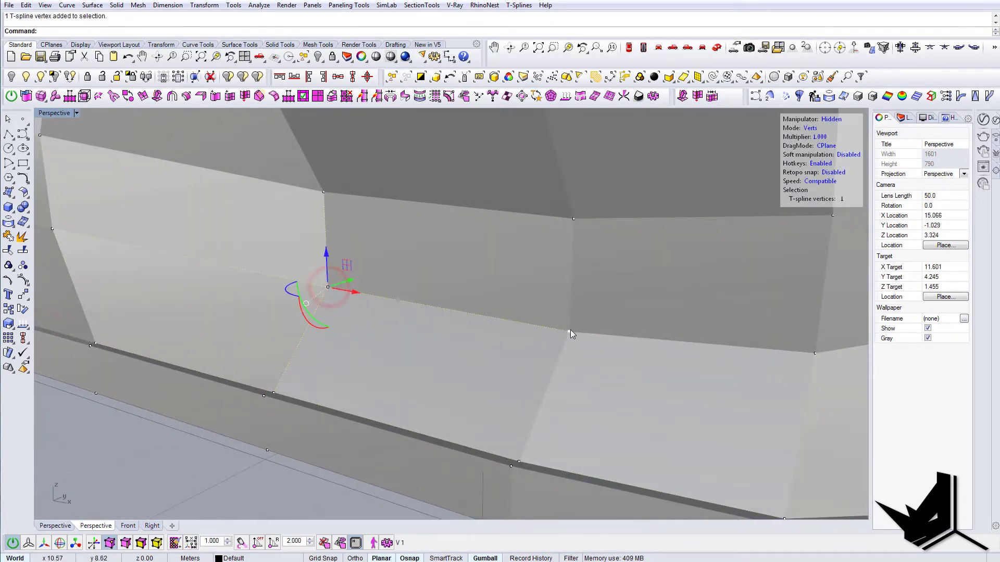
{"action": "left_click", "coordinate": [569, 332], "text": "shift"}
{"action": "right_click_drag", "start_coordinate": [570, 333], "coordinate": [496, 324]}
{"action": "left_click_drag", "start_coordinate": [486, 325], "coordinate": [486, 380]}
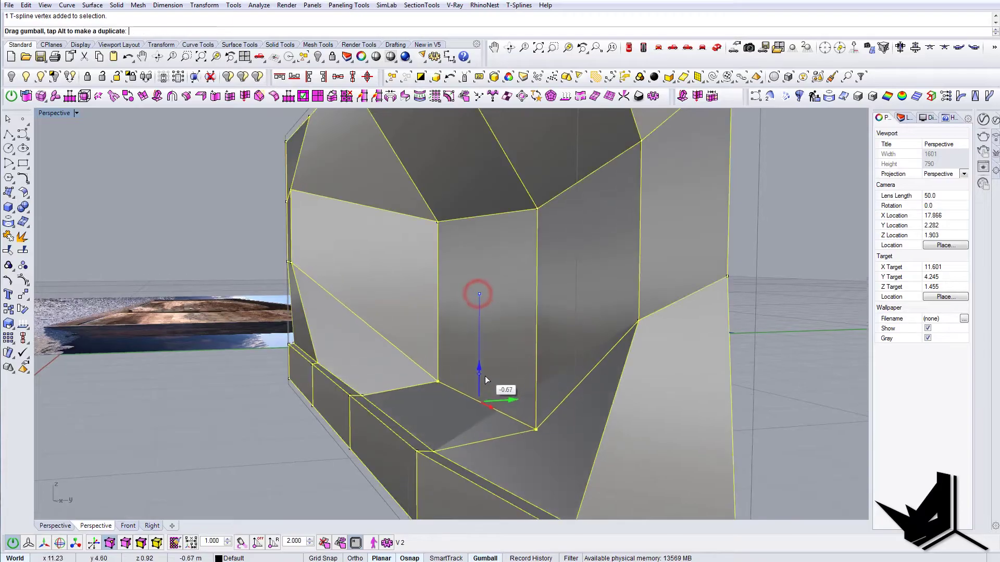
{"action": "right_click_drag", "start_coordinate": [489, 376], "coordinate": [599, 392]}
{"action": "scroll", "coordinate": [602, 381], "scroll_direction": "down", "scroll_amount": 7}
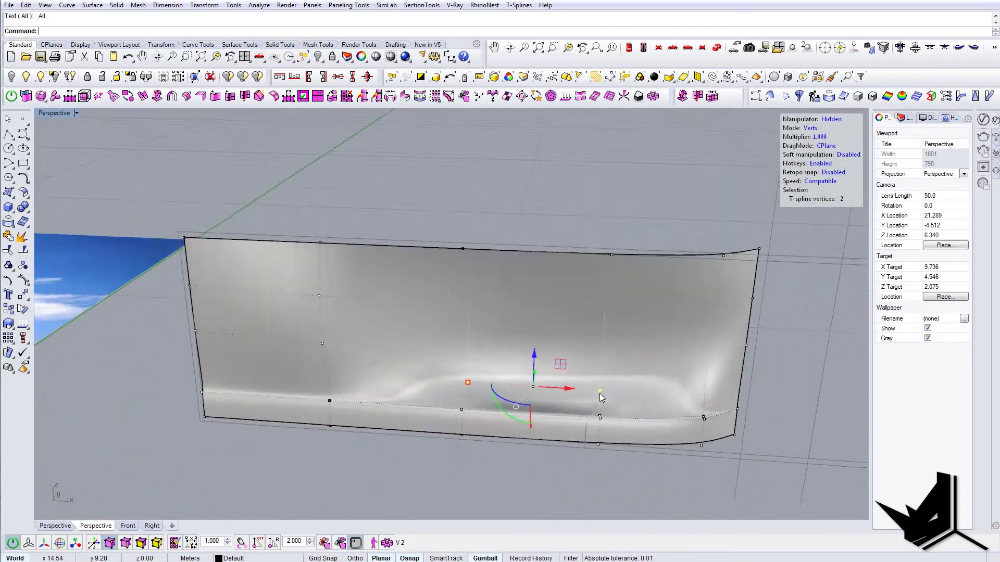
Study the bench and wall curvature in the pavilion picture and in the second reference photo.
{"action": "scroll", "coordinate": [599, 393], "scroll_direction": "down", "scroll_amount": 2}
{"action": "right_click_drag", "start_coordinate": [401, 390], "coordinate": [620, 396], "text": "shift"}
{"action": "scroll", "coordinate": [638, 353], "scroll_direction": "down", "scroll_amount": 2}
{"action": "right_click_drag", "start_coordinate": [251, 381], "coordinate": [599, 396], "text": "shift"}
{"action": "scroll", "coordinate": [286, 368], "scroll_direction": "up", "scroll_amount": 3}
{"action": "right_click_drag", "start_coordinate": [219, 364], "coordinate": [280, 350]}
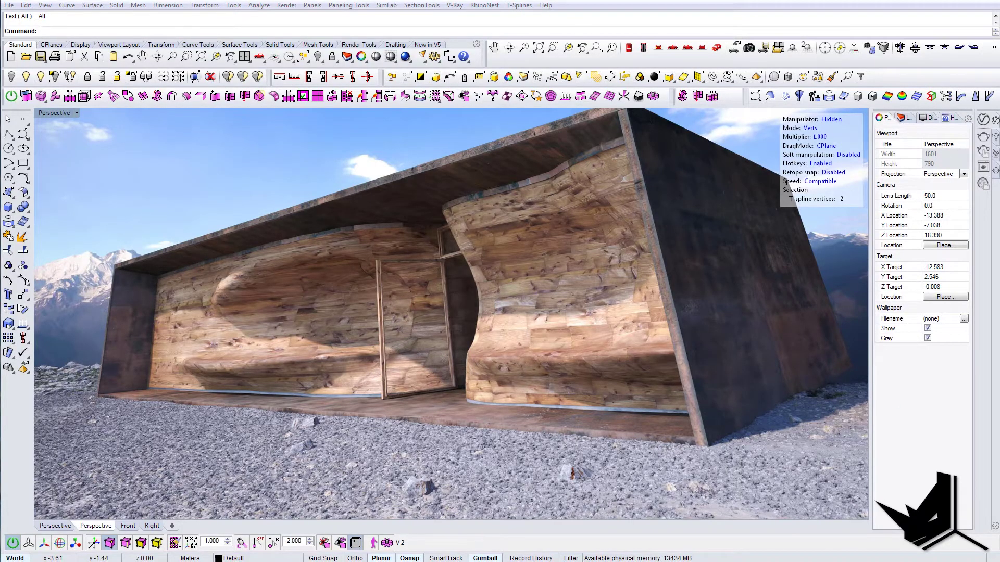
{"action": "left_click_drag", "start_coordinate": [997, 341], "coordinate": [326, 134]}
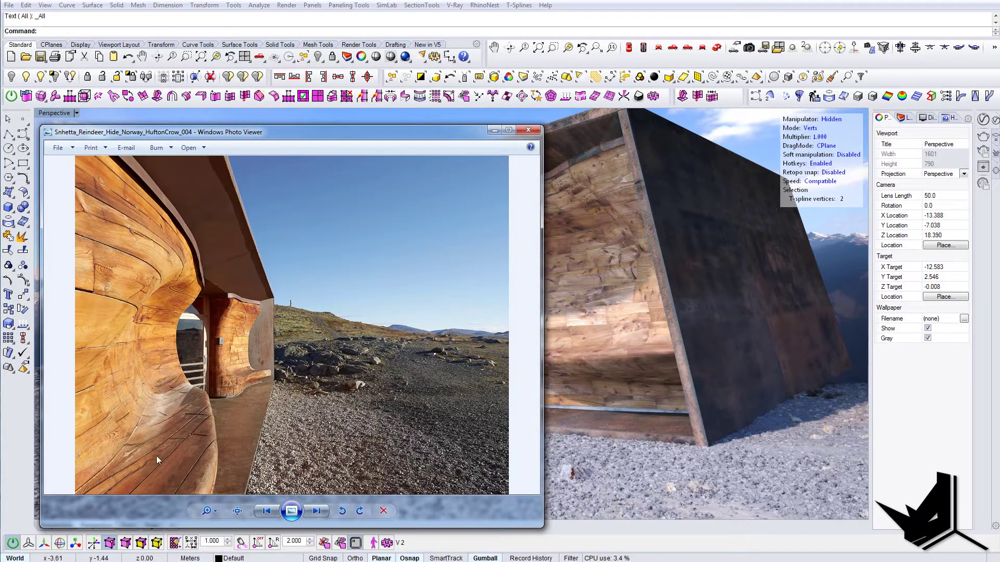
{"action": "left_click", "coordinate": [491, 130]}
{"action": "right_click_drag", "start_coordinate": [698, 400], "coordinate": [343, 264], "text": "shift"}
{"action": "scroll", "coordinate": [344, 263], "scroll_direction": "down", "scroll_amount": 10}
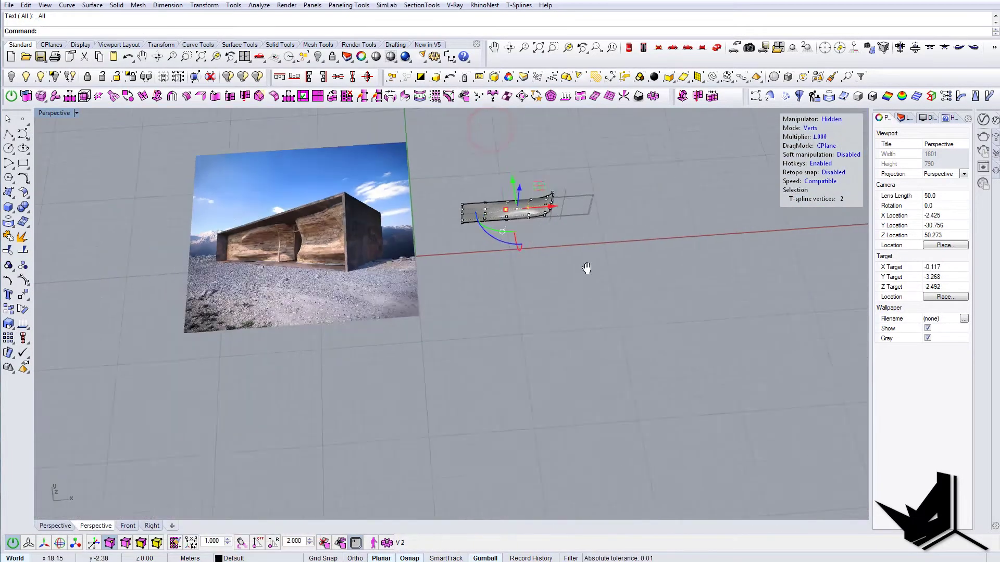
Lower the inner vertex beside the doorway edge to continue the bench seat along the wall.
{"action": "right_click_drag", "start_coordinate": [587, 269], "coordinate": [515, 249]}
{"action": "scroll", "coordinate": [501, 295], "scroll_direction": "up", "scroll_amount": 12}
{"action": "scroll", "coordinate": [621, 302], "scroll_direction": "up", "scroll_amount": 3}
{"action": "key", "text": "Tab"}
{"action": "key", "text": "Tab"}
{"action": "scroll", "coordinate": [531, 336], "scroll_direction": "up", "scroll_amount": 4}
{"action": "key", "text": "Tab"}
{"action": "left_click_drag", "start_coordinate": [551, 299], "coordinate": [543, 420]}
{"action": "key", "text": "Tab"}
{"action": "right_click_drag", "start_coordinate": [525, 420], "coordinate": [545, 348]}
{"action": "key", "text": "Tab"}
{"action": "key", "text": "Tab"}
{"action": "key", "text": "Tab"}
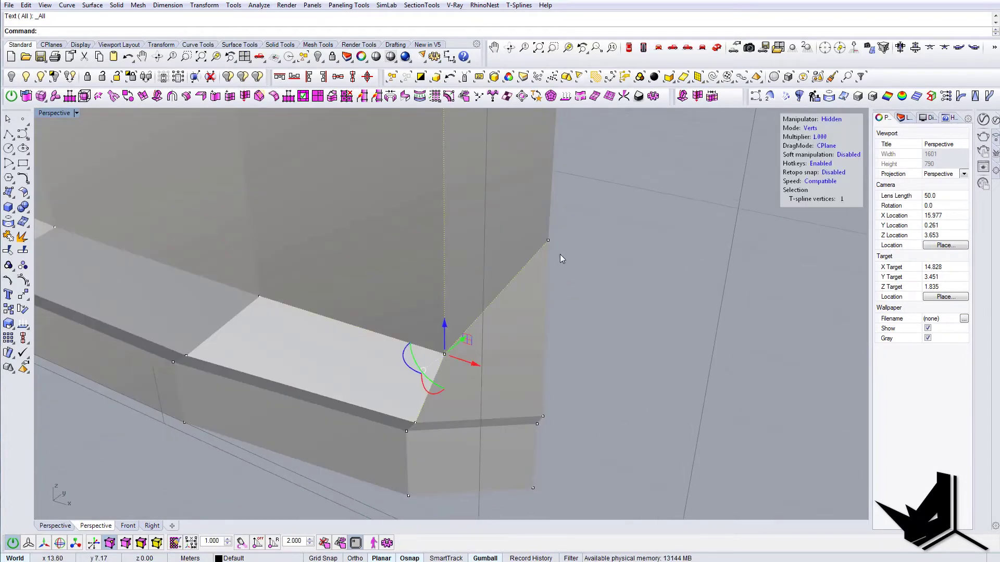
Lower the matching vertex on the doorway edge by about 0.3 m toward seat level.
{"action": "right_click_drag", "start_coordinate": [550, 244], "coordinate": [519, 291]}
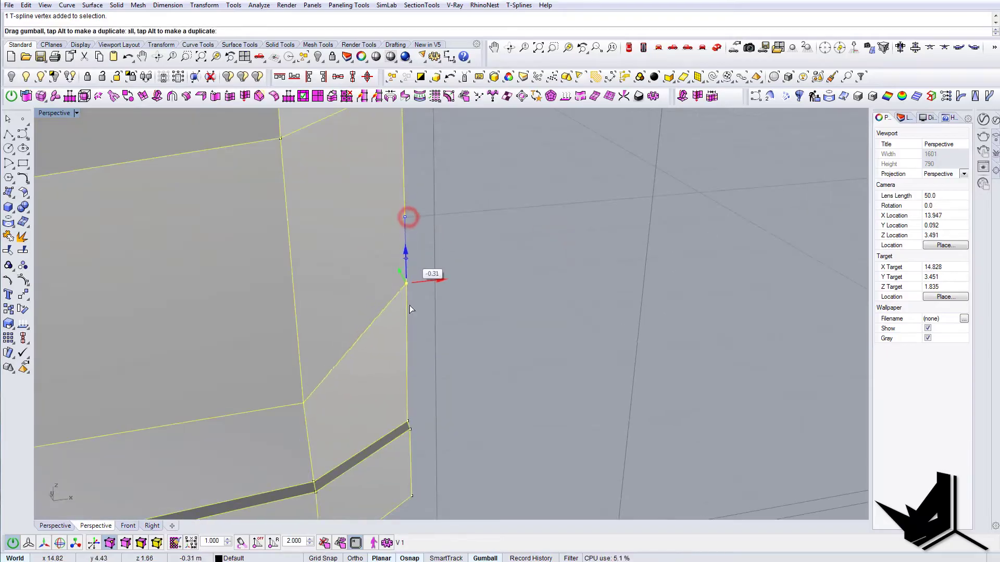
{"action": "left_click_drag", "start_coordinate": [405, 328], "coordinate": [405, 330]}
{"action": "right_click_drag", "start_coordinate": [417, 390], "coordinate": [230, 365]}
{"action": "key", "text": "Tab"}
{"action": "key", "text": "Tab"}
{"action": "right_click_drag", "start_coordinate": [547, 456], "coordinate": [425, 314], "text": "shift"}
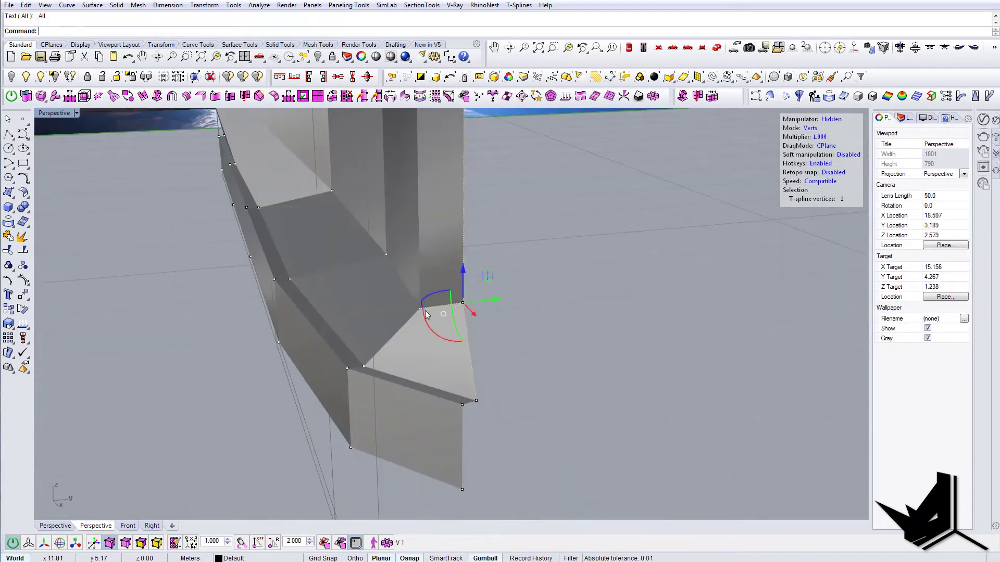
Push the seat vertex next to the doorway edge slightly back.
{"action": "right_click_drag", "start_coordinate": [428, 353], "coordinate": [426, 336]}
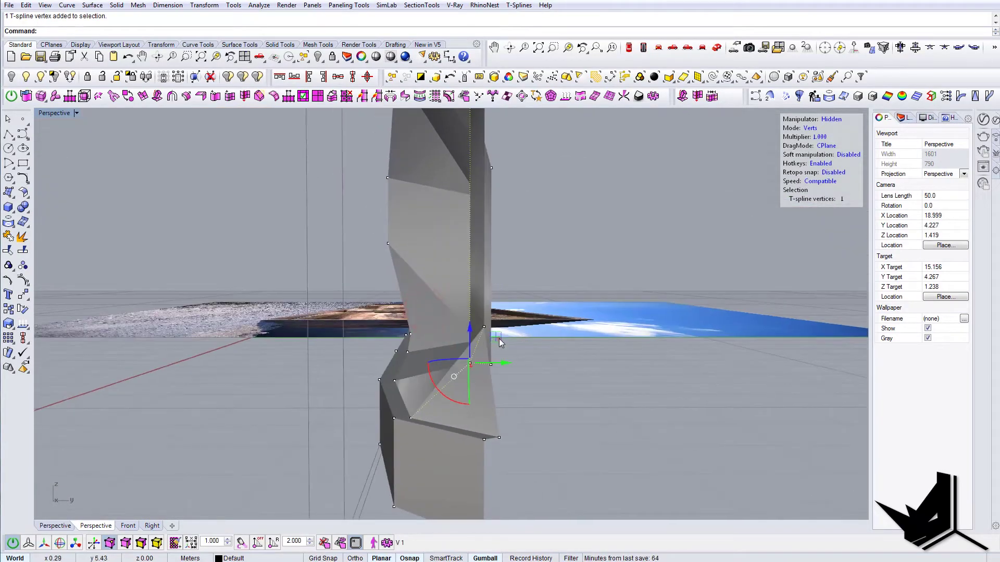
{"action": "left_click_drag", "start_coordinate": [499, 338], "coordinate": [521, 355]}
{"action": "right_click_drag", "start_coordinate": [477, 362], "coordinate": [574, 408]}
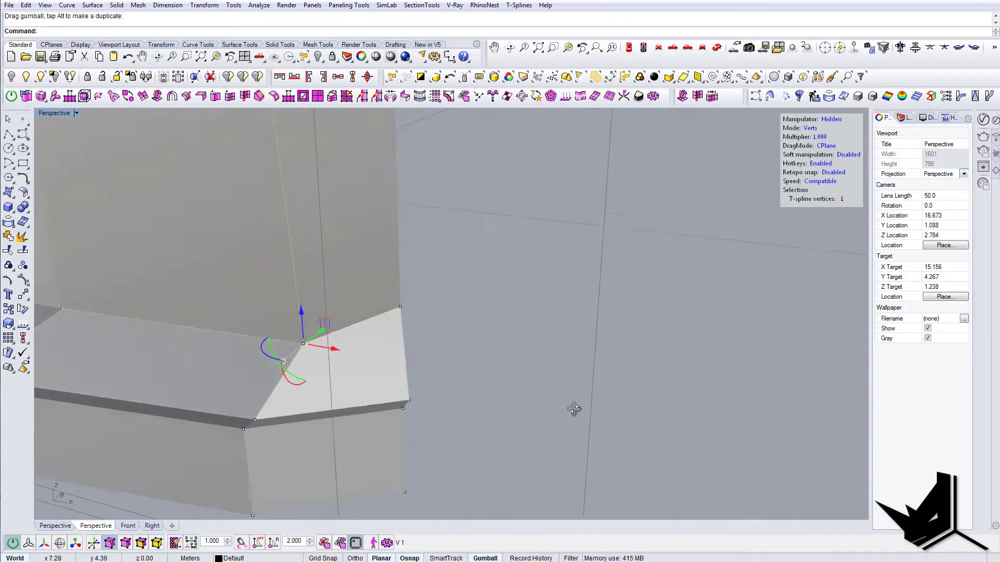
Switch the T-spline surface between smooth and box mode and inspect the bench shape from several angles.
{"action": "key", "text": "Tab"}
{"action": "right_click_drag", "start_coordinate": [433, 404], "coordinate": [530, 368]}
{"action": "right_click_drag", "start_coordinate": [454, 366], "coordinate": [430, 385]}
{"action": "key", "text": "Tab"}
{"action": "key", "text": "Return"}
{"action": "right_click_drag", "start_coordinate": [517, 352], "coordinate": [514, 359]}
{"action": "mouse_move", "coordinate": [604, 346]}
{"action": "right_mouse_down"}
{"action": "mouse_move", "coordinate": [580, 343]}
{"action": "mouse_move", "coordinate": [594, 353]}
{"action": "right_mouse_up"}
{"action": "key", "text": "Tab"}
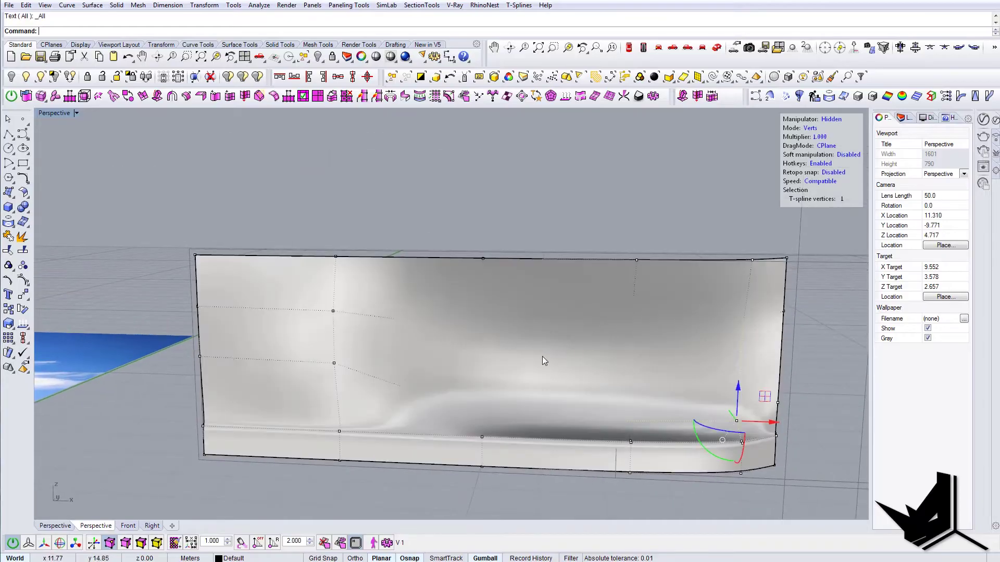
{"action": "right_click_drag", "start_coordinate": [513, 354], "coordinate": [464, 382]}
{"action": "key", "text": "Tab"}
{"action": "scroll", "coordinate": [557, 370], "scroll_direction": "down", "scroll_amount": 10}
{"action": "scroll", "coordinate": [620, 320], "scroll_direction": "up", "scroll_amount": 6}
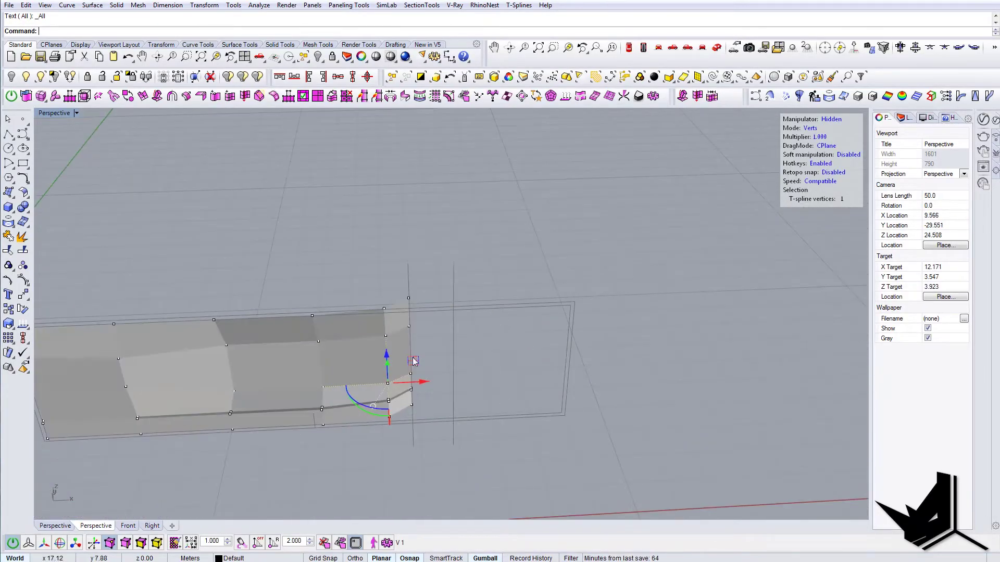
Insert a horizontal edge loop near the lower ends of the topmost face row's vertical edges.
{"action": "right_click_drag", "start_coordinate": [413, 359], "coordinate": [420, 315]}
{"action": "scroll", "coordinate": [521, 402], "scroll_direction": "up", "scroll_amount": 4}
{"action": "key", "text": "Tab"}
{"action": "key", "text": "Tab"}
{"action": "left_click", "coordinate": [748, 232]}
{"action": "left_click", "coordinate": [230, 98]}
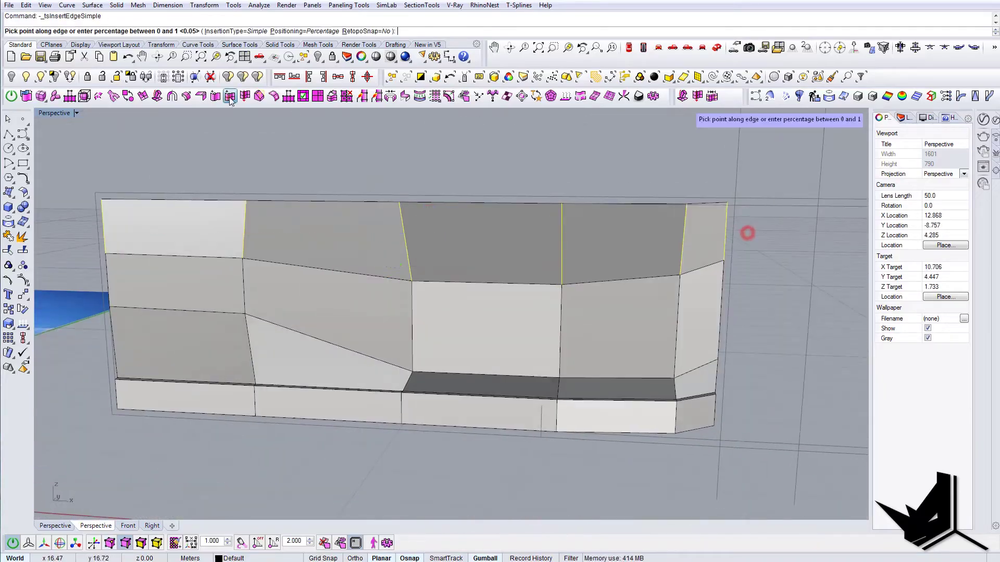
{"action": "left_click", "coordinate": [680, 264]}
Adjust the two middle vertices along the new upper edge loop and check the resulting crease in smooth mode.
{"action": "left_click", "coordinate": [437, 300]}
{"action": "left_click", "coordinate": [587, 298], "text": "shift"}
{"action": "left_click_drag", "start_coordinate": [497, 276], "coordinate": [525, 267]}
{"action": "key", "text": "Tab"}
{"action": "right_click_drag", "start_coordinate": [522, 268], "coordinate": [571, 323]}
{"action": "left_click", "coordinate": [413, 283]}
{"action": "left_click", "coordinate": [607, 259], "text": "shift"}
{"action": "key", "text": "Tab"}
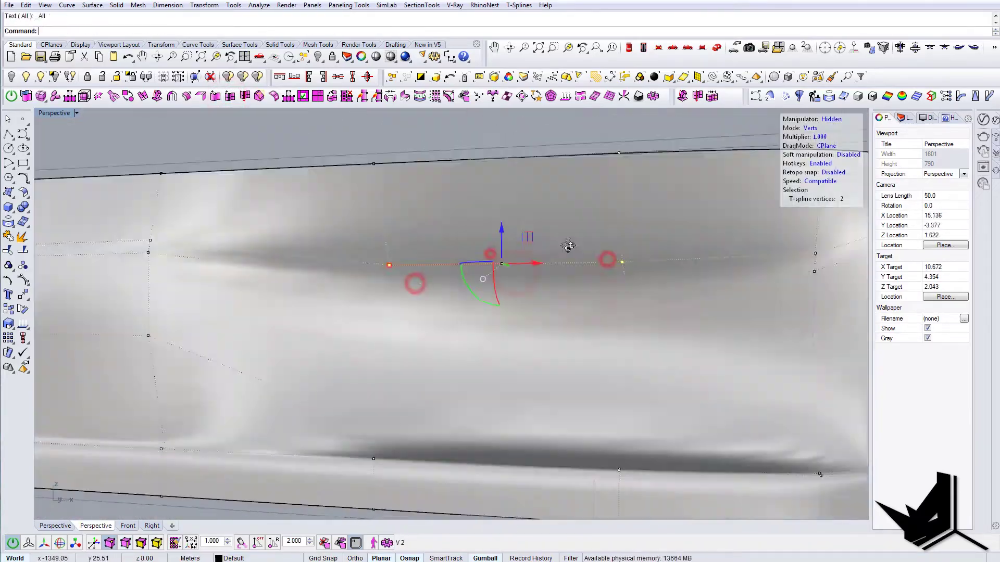
{"action": "key", "text": "Tab"}
Shift the vertices of the second column toward the doorway, moving the upper ones farthest so the column leans.
{"action": "left_click", "coordinate": [410, 464]}
{"action": "left_click", "coordinate": [121, 408]}
{"action": "key", "text": "Tab"}
{"action": "right_click_drag", "start_coordinate": [500, 375], "coordinate": [521, 313]}
{"action": "key", "text": "Tab"}
{"action": "left_click", "coordinate": [372, 271]}
{"action": "left_click_drag", "start_coordinate": [372, 234], "coordinate": [373, 219]}
{"action": "left_click", "coordinate": [379, 152]}
{"action": "left_click", "coordinate": [421, 181]}
{"action": "right_click_drag", "start_coordinate": [415, 149], "coordinate": [554, 337]}
{"action": "right_click_drag", "start_coordinate": [484, 429], "coordinate": [491, 241]}
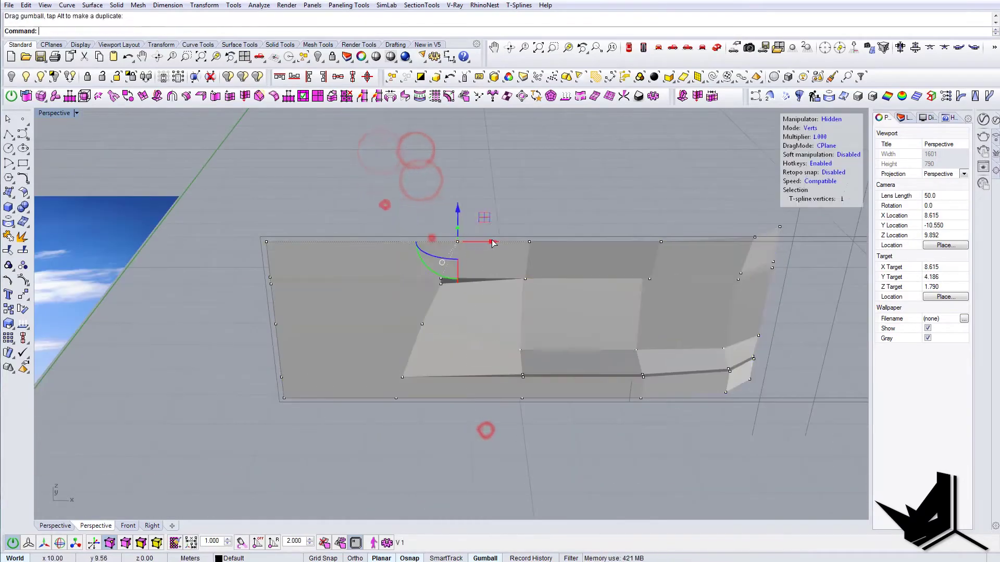
{"action": "right_click_drag", "start_coordinate": [384, 205], "coordinate": [433, 236]}
{"action": "left_click", "coordinate": [465, 263]}
Select the vertical edges of the topmost face row and insert another horizontal edge loop through them.
{"action": "key", "text": "s"}
{"action": "right_click_drag", "start_coordinate": [567, 268], "coordinate": [750, 234]}
{"action": "left_click_drag", "start_coordinate": [755, 231], "coordinate": [213, 227]}
{"action": "key", "text": "a"}
Select vertices in the middle of the new top edge loop, reposition them and raise them slightly to shape the overhang.
{"action": "left_click", "coordinate": [603, 241]}
{"action": "right_click_drag", "start_coordinate": [602, 241], "coordinate": [438, 250]}
{"action": "left_click", "coordinate": [634, 224]}
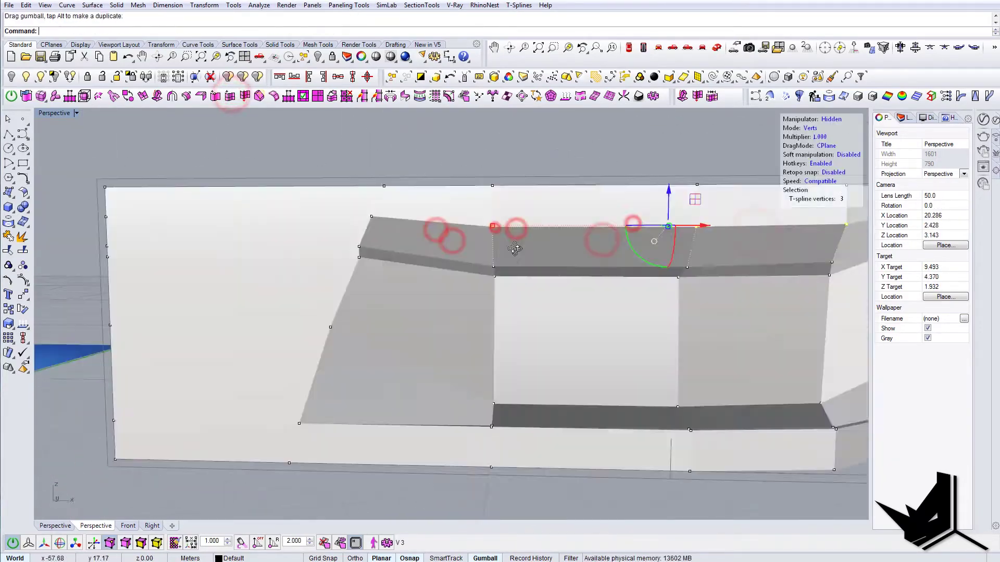
{"action": "left_click", "coordinate": [480, 226]}
{"action": "left_click_drag", "start_coordinate": [475, 192], "coordinate": [475, 182]}
{"action": "key", "text": "Tab"}
Select the seven vertices of the second column and shift them farther along X toward the doorway.
{"action": "right_click_drag", "start_coordinate": [460, 288], "coordinate": [672, 364]}
{"action": "key", "text": "Tab"}
{"action": "left_click_drag", "start_coordinate": [388, 173], "coordinate": [498, 437]}
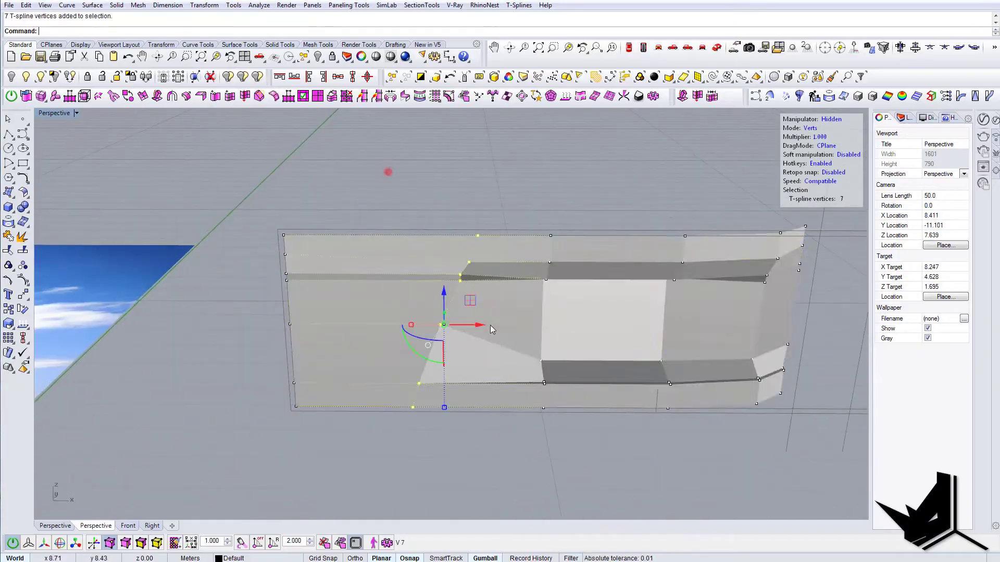
{"action": "left_click_drag", "start_coordinate": [474, 324], "coordinate": [502, 324]}
{"action": "key", "text": "Tab"}
{"action": "key", "text": "Tab"}
Add a diagonal edge across the face at the bench end and reposition the bench's front corner vertex there.
{"action": "right_click_drag", "start_coordinate": [599, 354], "coordinate": [353, 380]}
{"action": "key", "text": "Tab"}
{"action": "key", "text": "Tab"}
{"action": "scroll", "coordinate": [492, 365], "scroll_direction": "up", "scroll_amount": 8}
{"action": "left_click", "coordinate": [519, 379]}
{"action": "left_click", "coordinate": [451, 477]}
{"action": "scroll", "coordinate": [451, 365], "scroll_direction": "up", "scroll_amount": 4}
{"action": "right_click_drag", "start_coordinate": [393, 322], "coordinate": [411, 405]}
{"action": "right_click_drag", "start_coordinate": [374, 357], "coordinate": [451, 357]}
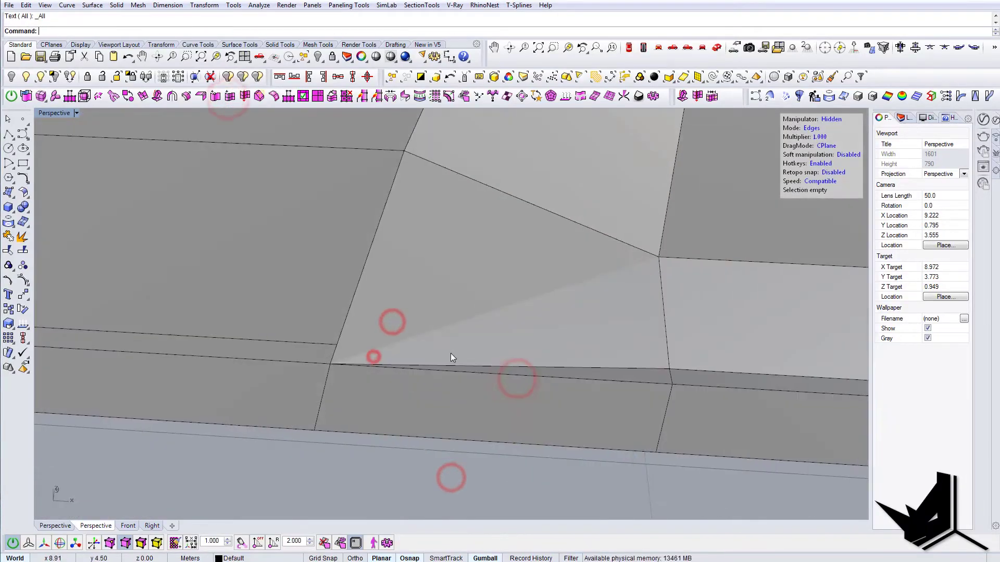
{"action": "key", "text": "a"}
{"action": "left_click_drag", "start_coordinate": [510, 433], "coordinate": [487, 408]}
{"action": "right_click_drag", "start_coordinate": [511, 420], "coordinate": [476, 413]}
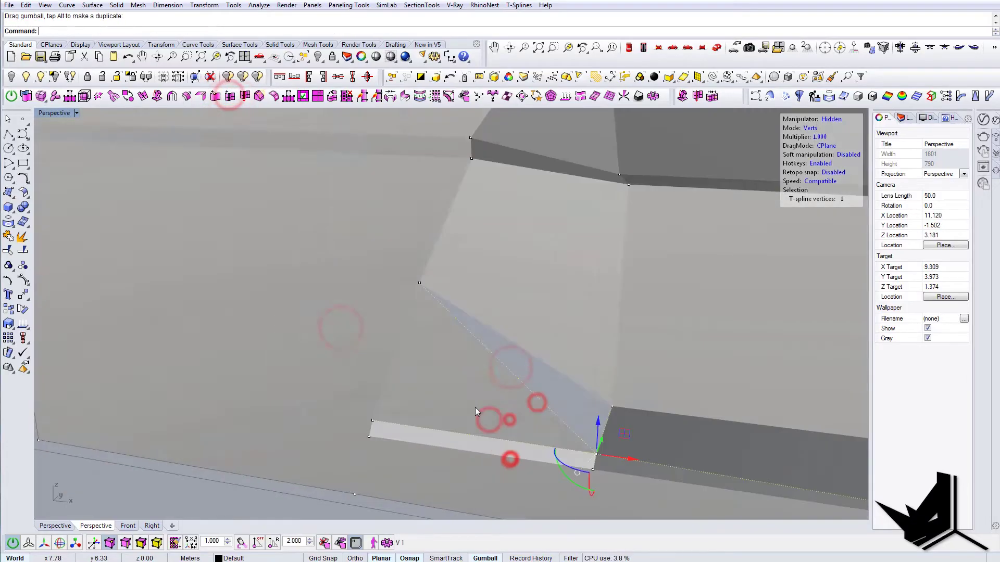
Connect the second column's middle vertex to the lower bench vertex and select the edge along the bench front.
{"action": "left_click", "coordinate": [483, 386]}
{"action": "left_click", "coordinate": [300, 97]}
{"action": "right_click_drag", "start_coordinate": [376, 358], "coordinate": [354, 375]}
{"action": "left_click", "coordinate": [343, 400]}
{"action": "left_click", "coordinate": [362, 276], "text": "shift"}
{"action": "left_click", "coordinate": [354, 407]}
{"action": "left_click", "coordinate": [436, 291]}
{"action": "left_click", "coordinate": [392, 415]}
{"action": "right_click_drag", "start_coordinate": [425, 369], "coordinate": [458, 381]}
{"action": "left_click", "coordinate": [430, 424]}
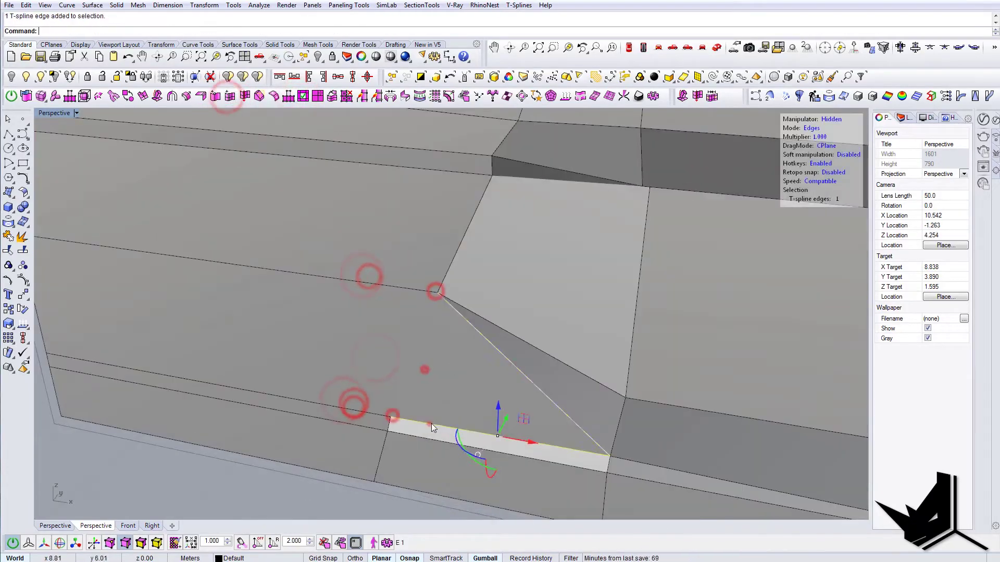
{"action": "left_click", "coordinate": [393, 415]}
{"action": "scroll", "coordinate": [395, 414], "scroll_direction": "down", "scroll_amount": 3}
Set the perspective viewport to wireframe, select the lower edge at the bench end and shift it slightly.
{"action": "left_click", "coordinate": [77, 113]}
{"action": "left_click", "coordinate": [74, 142]}
{"action": "key", "text": "s"}
{"action": "left_click", "coordinate": [401, 386]}
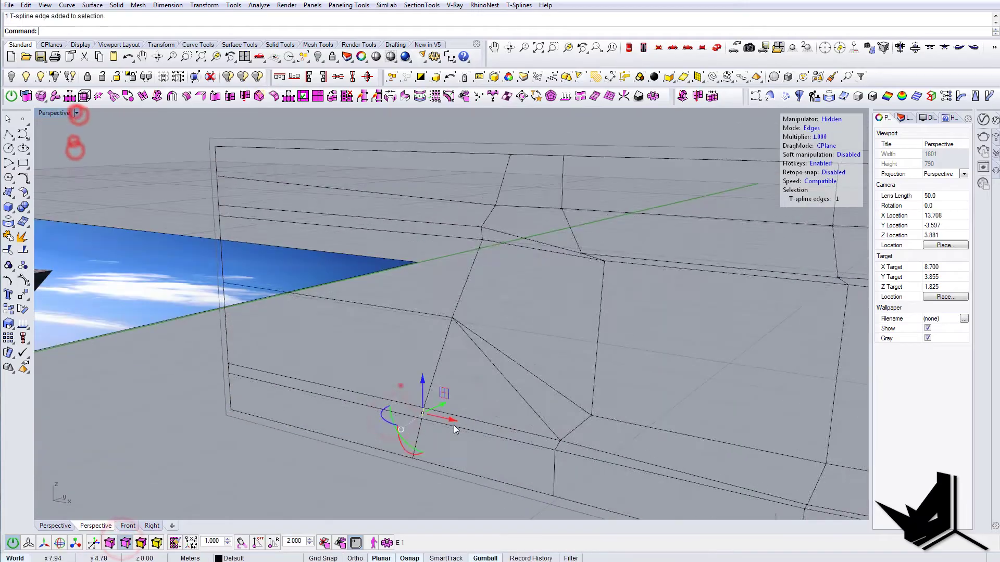
{"action": "right_click_drag", "start_coordinate": [426, 426], "coordinate": [489, 432]}
{"action": "left_click_drag", "start_coordinate": [440, 433], "coordinate": [430, 433]}
{"action": "right_click_drag", "start_coordinate": [430, 433], "coordinate": [365, 416]}
Reposition the vertex at the underside of the overhang and return the viewport to shaded display.
{"action": "left_click_drag", "start_coordinate": [449, 318], "coordinate": [464, 322]}
{"action": "key", "text": "a"}
{"action": "right_click_drag", "start_coordinate": [458, 291], "coordinate": [500, 281]}
{"action": "left_click", "coordinate": [78, 113]}
{"action": "left_click", "coordinate": [72, 150]}
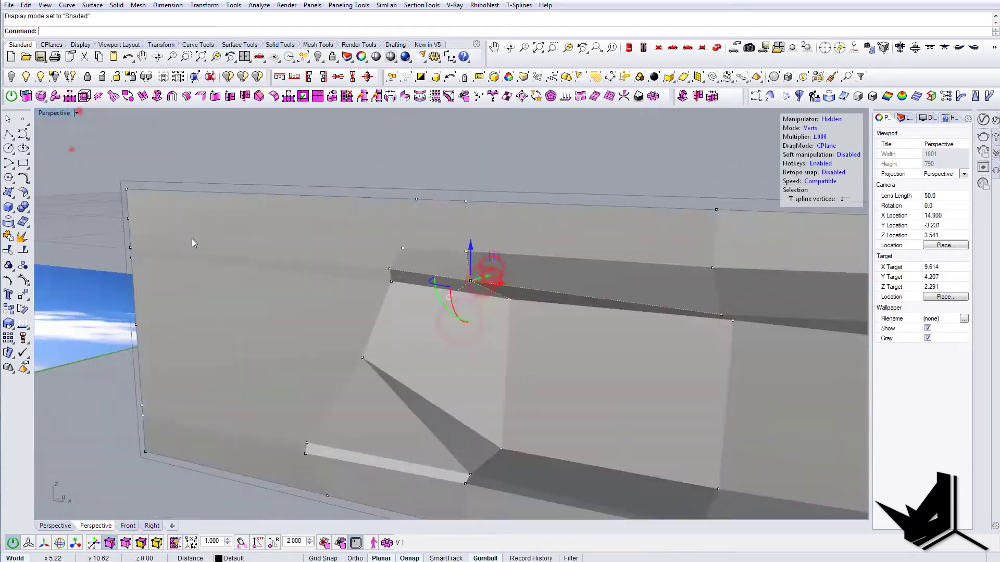
Select the vertices around the bench end, shift them sideways and delete the surplus edge beside them.
{"action": "scroll", "coordinate": [333, 364], "scroll_direction": "up", "scroll_amount": 3}
{"action": "left_click_drag", "start_coordinate": [318, 352], "coordinate": [549, 418]}
{"action": "left_click_drag", "start_coordinate": [426, 380], "coordinate": [453, 382]}
{"action": "key", "text": "s"}
{"action": "right_click_drag", "start_coordinate": [489, 357], "coordinate": [499, 398]}
{"action": "left_click", "coordinate": [529, 377]}
{"action": "key", "text": "Delete"}
Move the bottom vertex near the wall's doorway end and preview the surface in smooth display.
{"action": "right_click_drag", "start_coordinate": [489, 317], "coordinate": [494, 451]}
{"action": "key", "text": "Tab"}
{"action": "left_click_drag", "start_coordinate": [508, 438], "coordinate": [503, 442]}
{"action": "key", "text": "Tab"}
{"action": "right_click_drag", "start_coordinate": [532, 447], "coordinate": [511, 385]}
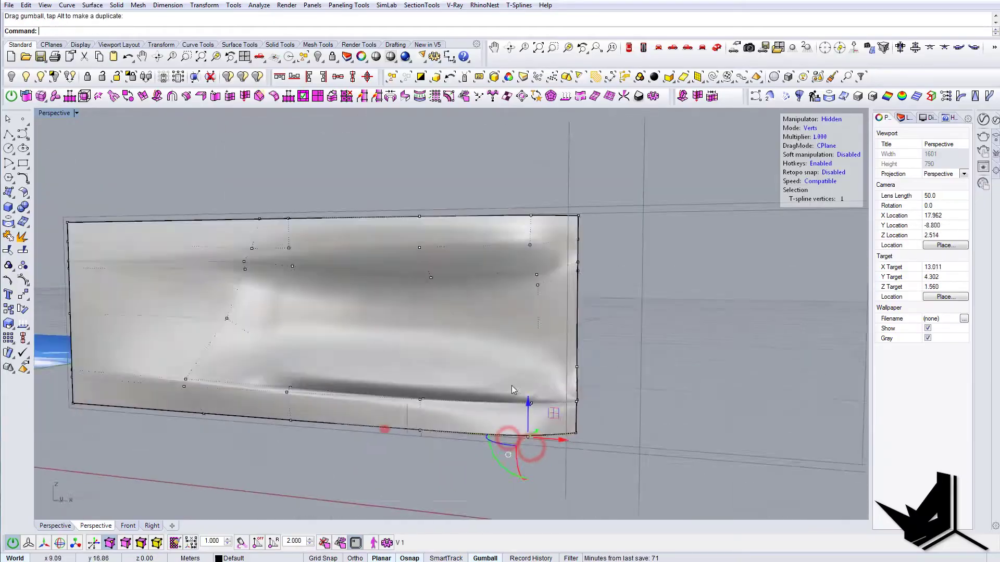
Shift the two overhang vertices on the wall's doorway edge along Z and leave T-spline editing.
{"action": "key", "text": "Tab"}
{"action": "left_click", "coordinate": [385, 296], "text": "shift"}
{"action": "left_click_drag", "start_coordinate": [386, 264], "coordinate": [385, 275]}
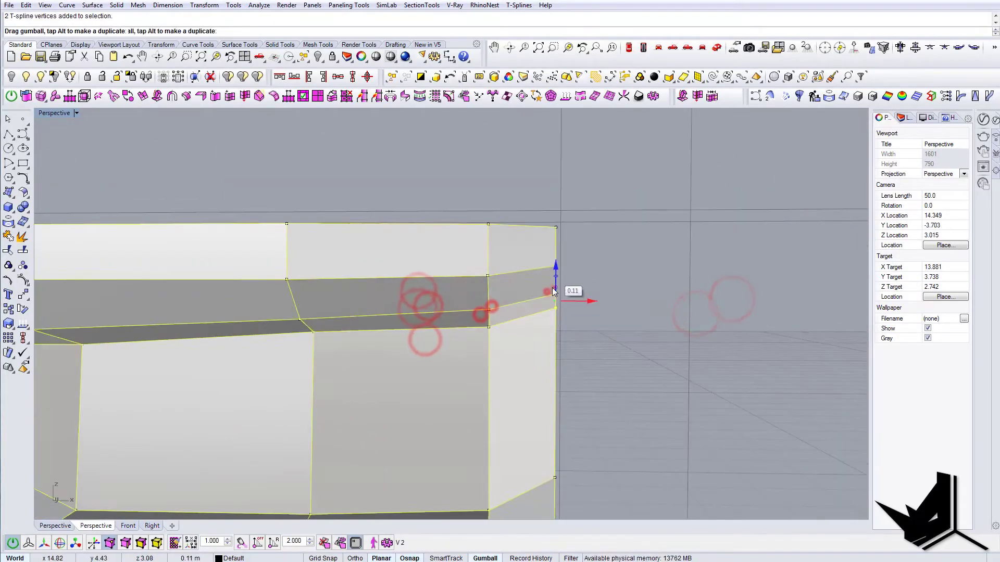
{"action": "left_click", "coordinate": [13, 121]}
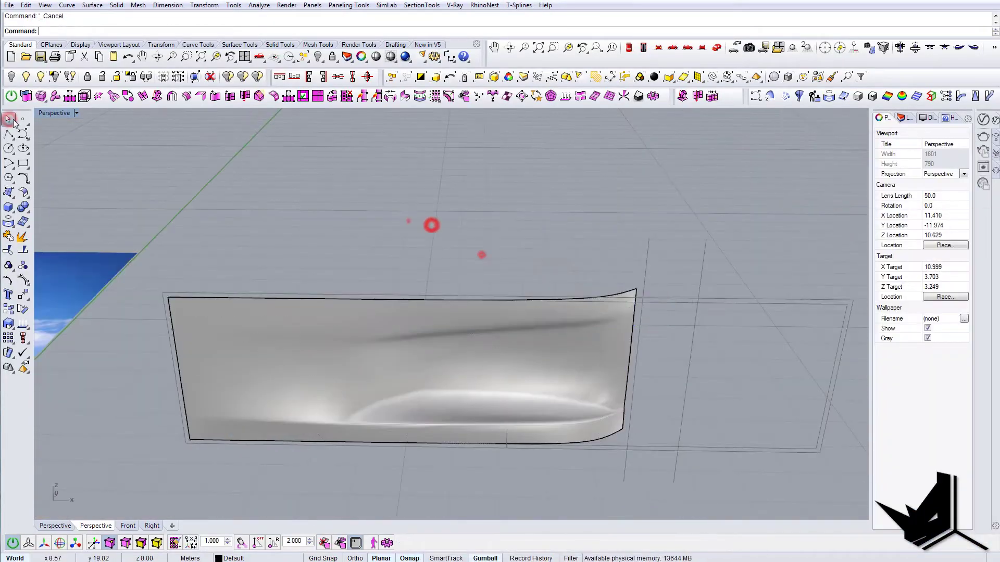
Switch to the pavilion photo in Windows Photo Viewer and examine the wall on both sides of the doorway.
{"action": "right_click_drag", "start_coordinate": [625, 344], "coordinate": [411, 307], "text": "shift"}
{"action": "right_click_drag", "start_coordinate": [411, 307], "coordinate": [514, 368]}
{"action": "left_click", "coordinate": [367, 356]}
{"action": "key", "text": "alt+Tab"}
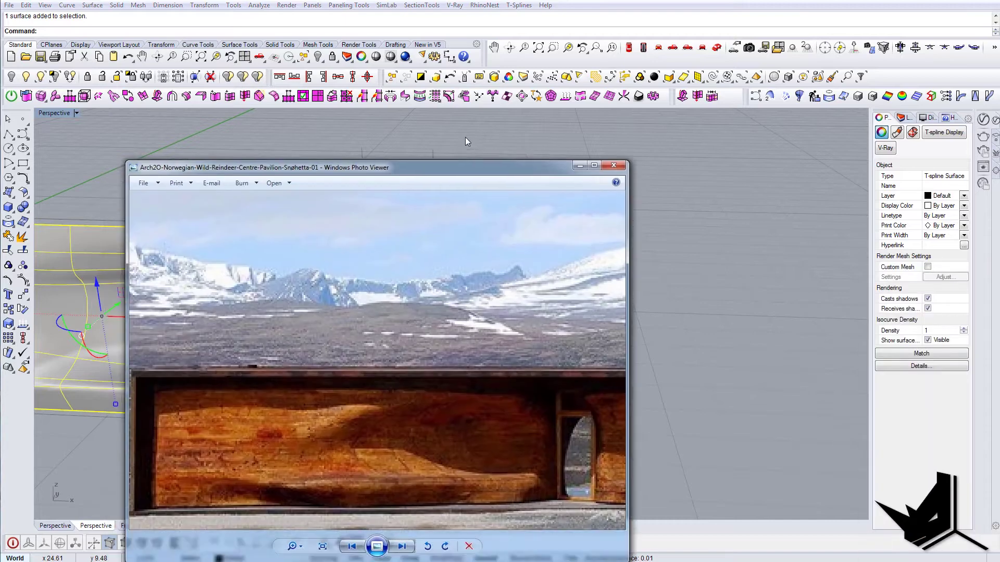
{"action": "left_click", "coordinate": [494, 345]}
{"action": "left_click_drag", "start_coordinate": [527, 392], "coordinate": [332, 362]}
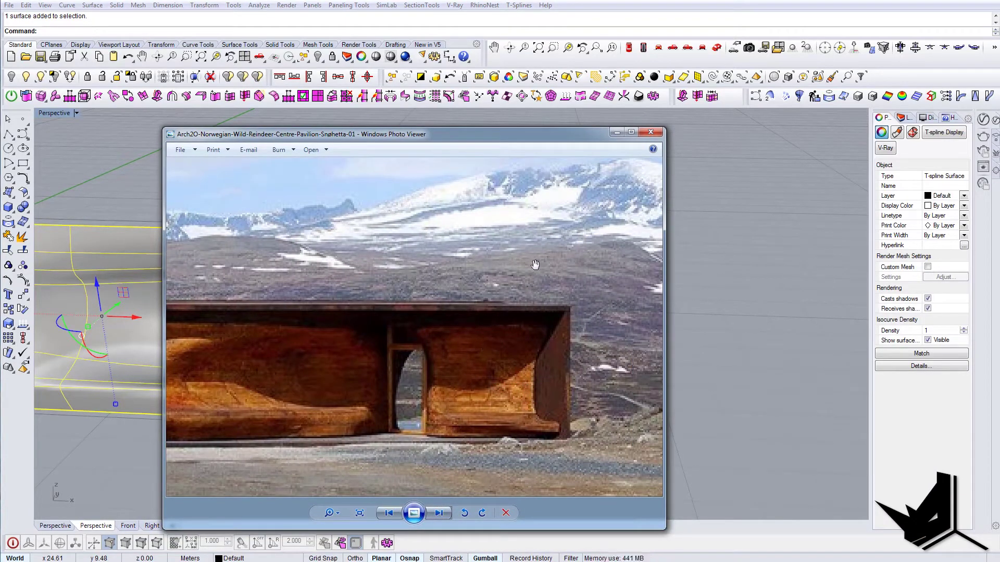
{"action": "left_click", "coordinate": [619, 131]}
{"action": "right_click_drag", "start_coordinate": [531, 313], "coordinate": [501, 302]}
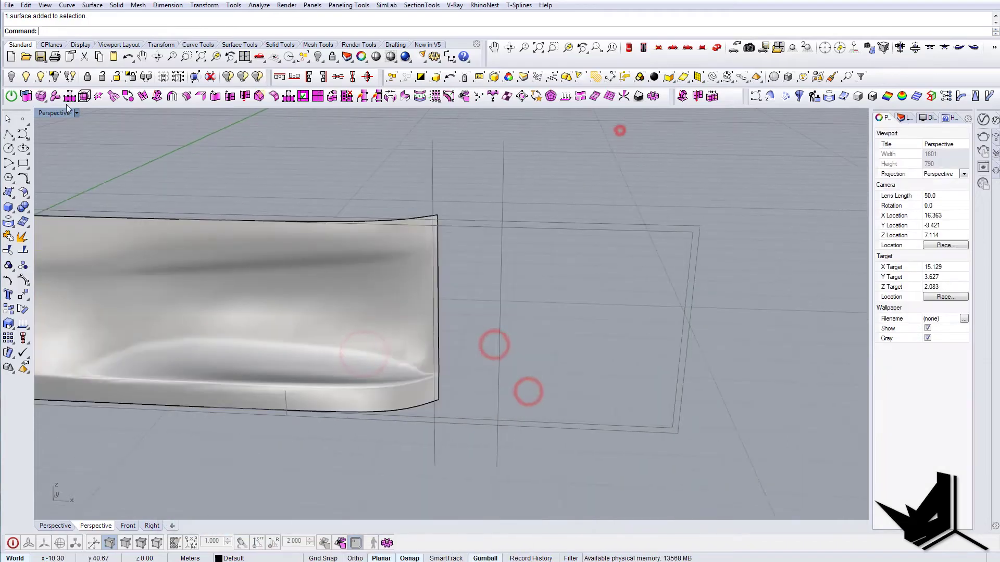
In the Front view, draw a T-spline plane filling the frame beyond the doorway and enable editing on it.
{"action": "left_click", "coordinate": [658, 44]}
{"action": "left_click", "coordinate": [45, 101]}
{"action": "left_click", "coordinate": [53, 117]}
{"action": "left_click", "coordinate": [438, 211]}
{"action": "left_click", "coordinate": [617, 418]}
{"action": "left_click", "coordinate": [540, 305]}
{"action": "left_click", "coordinate": [13, 542]}
Try to extrude the new plane's side and top border edges outward, and undo the extrusions.
{"action": "left_click", "coordinate": [439, 277]}
{"action": "left_click_drag", "start_coordinate": [477, 313], "coordinate": [461, 313]}
{"action": "left_click_drag", "start_coordinate": [502, 170], "coordinate": [502, 143]}
{"action": "left_click_drag", "start_coordinate": [641, 281], "coordinate": [666, 280]}
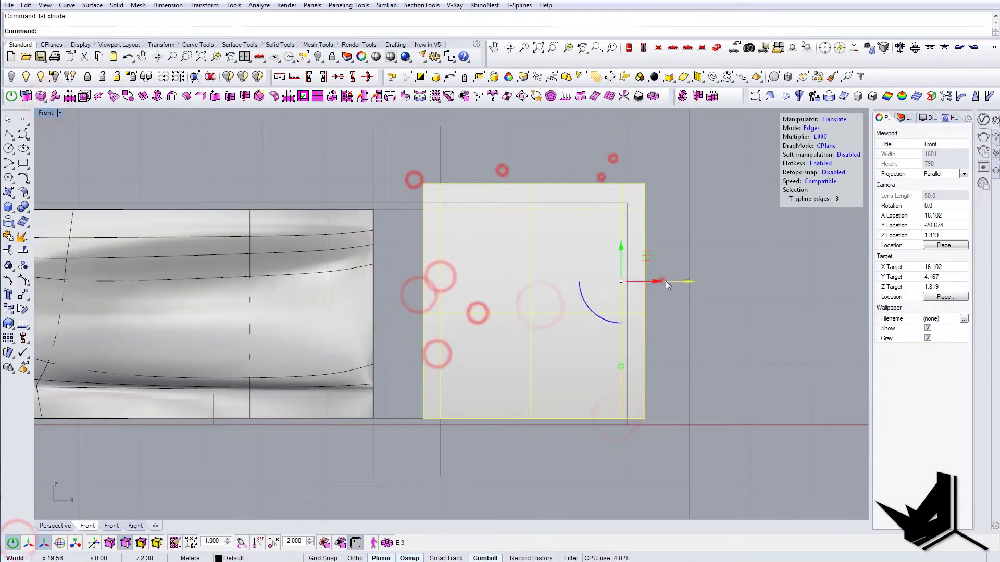
{"action": "key", "text": "ctrl+z"}
{"action": "key", "text": "ctrl+z"}
{"action": "key", "text": "ctrl+z"}
Select the vertical edges of the new plane's lower row and insert two closely spaced horizontal edges near the bottom.
{"action": "right_click_drag", "start_coordinate": [429, 166], "coordinate": [450, 173]}
{"action": "left_click_drag", "start_coordinate": [698, 378], "coordinate": [441, 395]}
{"action": "left_click", "coordinate": [230, 97]}
{"action": "scroll", "coordinate": [461, 399], "scroll_direction": "up", "scroll_amount": 4}
{"action": "left_click", "coordinate": [461, 398]}
{"action": "scroll", "coordinate": [462, 397], "scroll_direction": "down", "scroll_amount": 4}
{"action": "right_click_drag", "start_coordinate": [463, 397], "coordinate": [438, 398]}
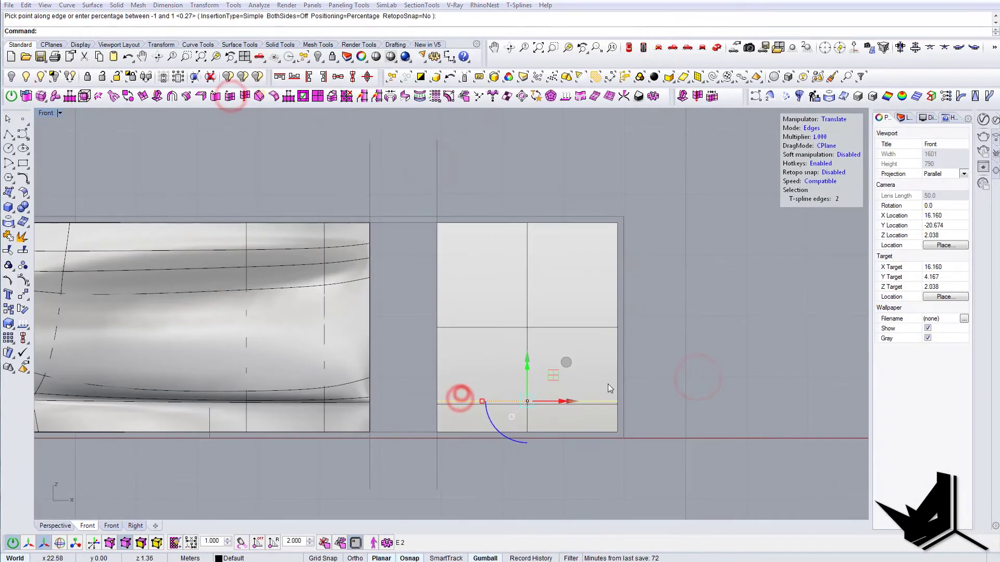
Insert a vertical edge through the plane's left column and a horizontal edge through its upper row.
{"action": "left_click_drag", "start_coordinate": [512, 178], "coordinate": [474, 451]}
{"action": "right_click_drag", "start_coordinate": [471, 451], "coordinate": [530, 410]}
{"action": "left_click", "coordinate": [229, 97]}
{"action": "left_click", "coordinate": [541, 175]}
{"action": "left_click_drag", "start_coordinate": [719, 225], "coordinate": [477, 234]}
{"action": "left_click", "coordinate": [228, 98]}
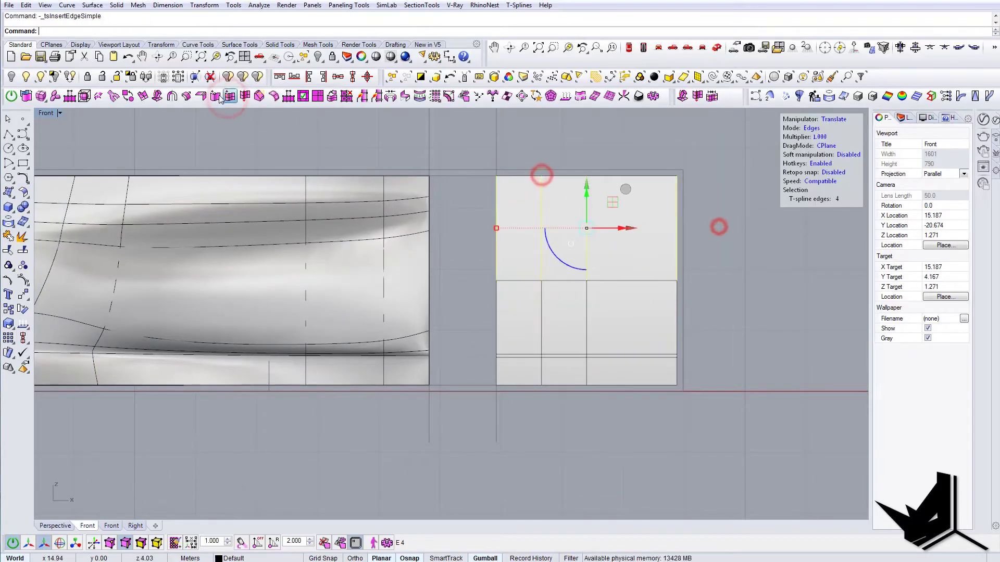
{"action": "left_click", "coordinate": [678, 219]}
Insert a vertical edge close to the plane's right border and set the Perspective construction plane to World Top.
{"action": "left_click_drag", "start_coordinate": [642, 416], "coordinate": [619, 156]}
{"action": "left_click", "coordinate": [229, 97]}
{"action": "left_click", "coordinate": [653, 171]}
{"action": "left_click", "coordinate": [717, 47]}
{"action": "left_click", "coordinate": [51, 45]}
{"action": "left_click", "coordinate": [266, 56]}
{"action": "right_click_drag", "start_coordinate": [469, 406], "coordinate": [491, 375]}
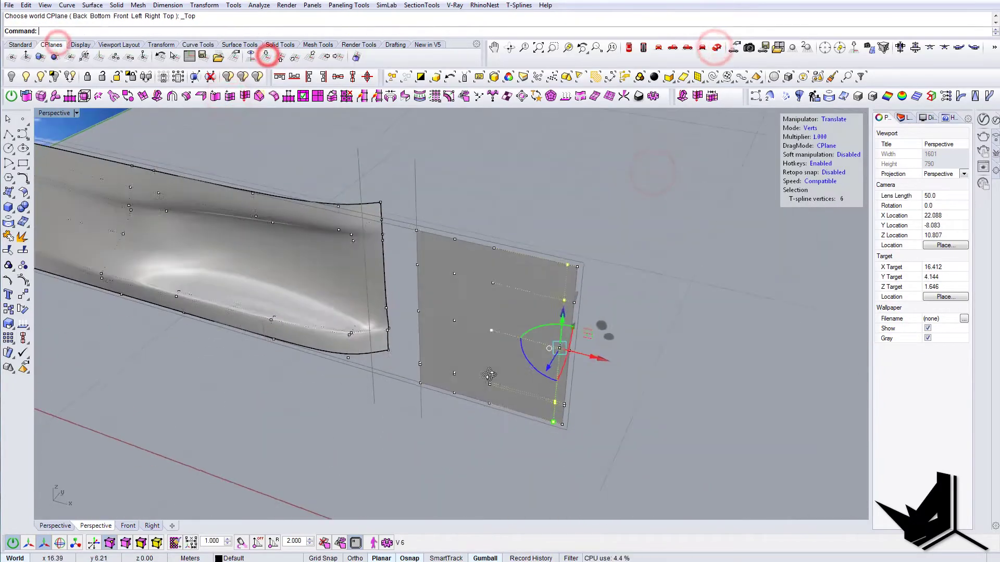
In wireframe display, pull the six lower vertices of the plane's middle columns outward for the bench and select the right column's lower vertices.
{"action": "left_click", "coordinate": [473, 279]}
{"action": "left_click_drag", "start_coordinate": [490, 328], "coordinate": [509, 352]}
{"action": "left_click", "coordinate": [691, 374]}
{"action": "left_click", "coordinate": [77, 113]}
{"action": "left_click", "coordinate": [71, 141]}
{"action": "left_click", "coordinate": [473, 302]}
{"action": "left_click_drag", "start_coordinate": [397, 359], "coordinate": [498, 414]}
{"action": "left_click_drag", "start_coordinate": [471, 388], "coordinate": [425, 419]}
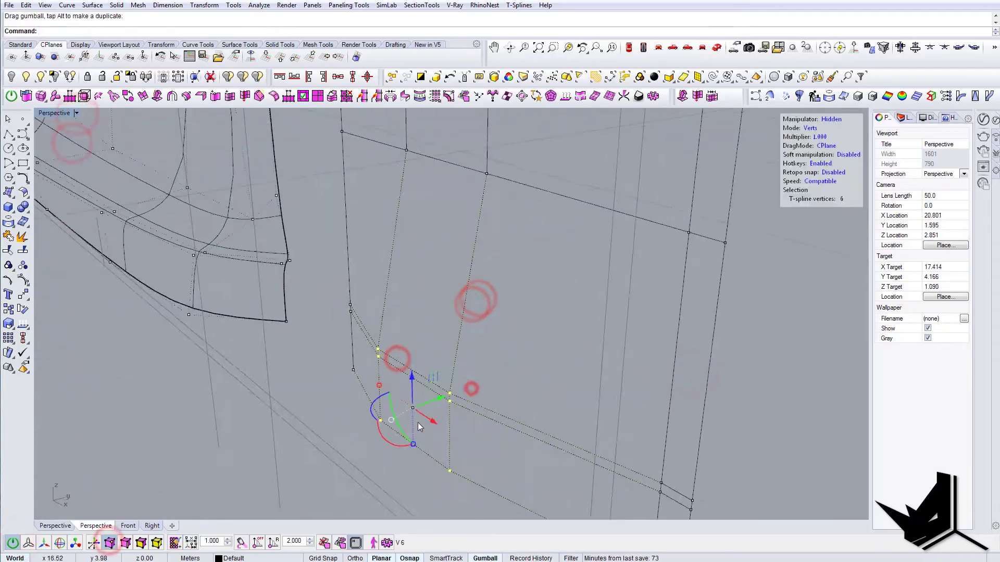
{"action": "right_click_drag", "start_coordinate": [343, 422], "coordinate": [353, 407]}
{"action": "left_click_drag", "start_coordinate": [622, 334], "coordinate": [698, 469]}
{"action": "right_click_drag", "start_coordinate": [567, 411], "coordinate": [417, 406]}
Select the vertical edges of the row above the bench and insert a horizontal edge through them.
{"action": "key", "text": "s"}
{"action": "left_click_drag", "start_coordinate": [687, 308], "coordinate": [279, 290]}
{"action": "left_click", "coordinate": [229, 96]}
{"action": "left_click", "coordinate": [488, 341]}
Select vertices of the newly inserted row and reposition them to form the back of the bench seat.
{"action": "left_click_drag", "start_coordinate": [341, 308], "coordinate": [536, 364]}
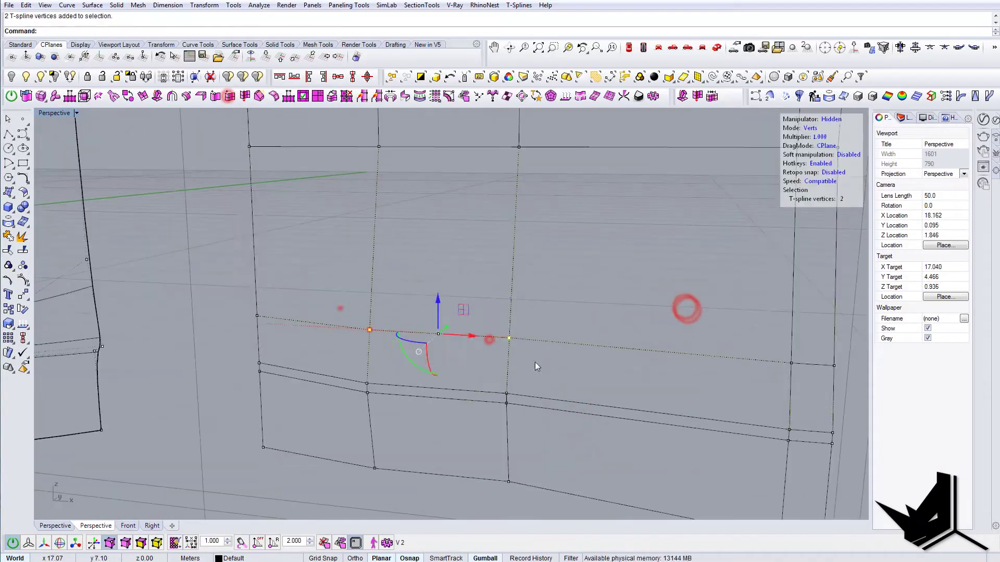
{"action": "right_click_drag", "start_coordinate": [583, 352], "coordinate": [413, 323]}
{"action": "left_click_drag", "start_coordinate": [413, 291], "coordinate": [462, 346]}
{"action": "left_click", "coordinate": [352, 386]}
{"action": "right_click_drag", "start_coordinate": [351, 359], "coordinate": [565, 384]}
{"action": "right_click_drag", "start_coordinate": [419, 419], "coordinate": [498, 422]}
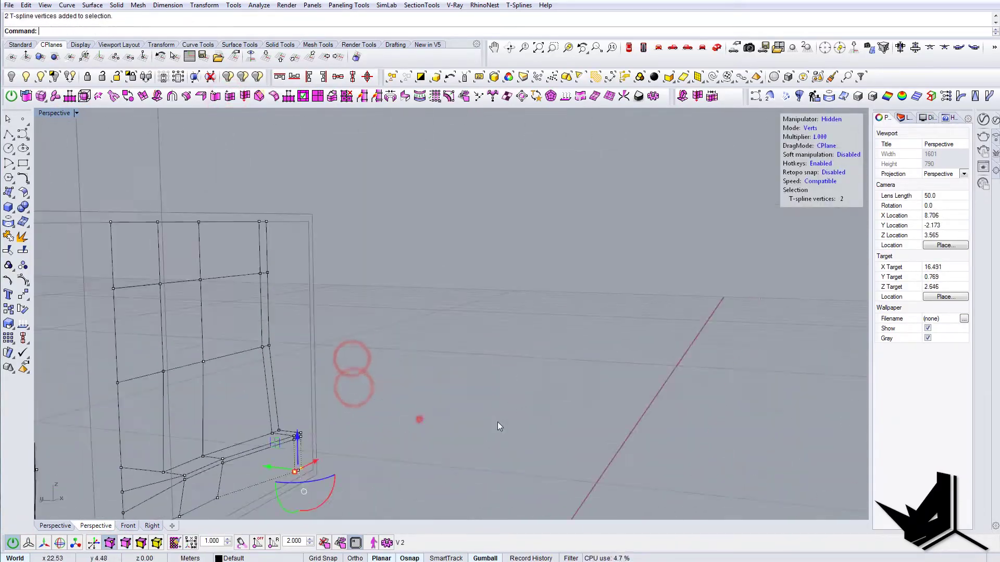
Restart T-spline vertex editing on the right-hand panel and select four vertices along the bench front.
{"action": "left_click", "coordinate": [553, 45]}
{"action": "left_click_drag", "start_coordinate": [462, 297], "coordinate": [461, 405]}
{"action": "left_click", "coordinate": [10, 120]}
{"action": "left_click", "coordinate": [167, 168]}
{"action": "right_click_drag", "start_coordinate": [520, 360], "coordinate": [507, 364]}
{"action": "left_click", "coordinate": [12, 542]}
{"action": "right_click_drag", "start_coordinate": [498, 380], "coordinate": [494, 417]}
{"action": "right_click_drag", "start_coordinate": [609, 324], "coordinate": [576, 183]}
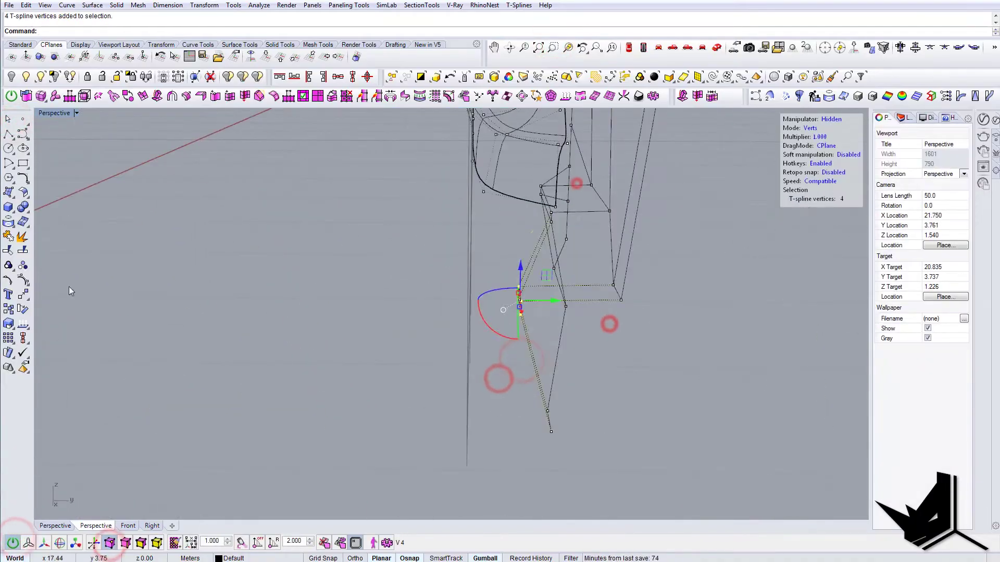
Extend the selection to six front vertices of the bench's middle columns and shift them along Y.
{"action": "right_click_drag", "start_coordinate": [551, 299], "coordinate": [512, 338]}
{"action": "right_click_drag", "start_coordinate": [654, 329], "coordinate": [555, 478]}
{"action": "left_click_drag", "start_coordinate": [555, 477], "coordinate": [593, 330], "text": "shift"}
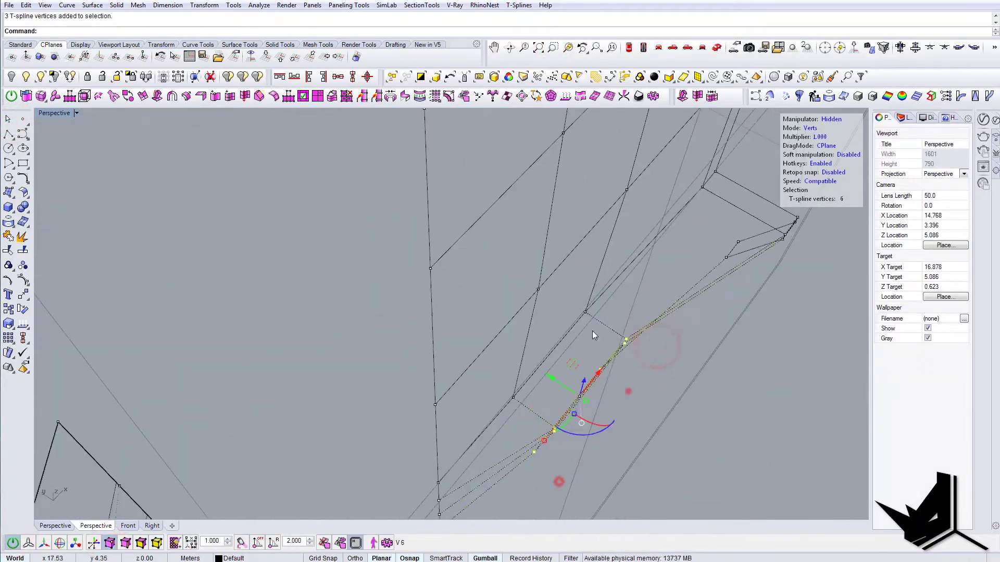
{"action": "left_click", "coordinate": [627, 391]}
{"action": "left_click_drag", "start_coordinate": [551, 380], "coordinate": [520, 424]}
Select groups of vertices in the panel's rows above the bench and shift each slightly along Y to curve the wall.
{"action": "scroll", "coordinate": [570, 432], "scroll_direction": "down", "scroll_amount": 5}
{"action": "right_click_drag", "start_coordinate": [567, 422], "coordinate": [578, 291]}
{"action": "left_click_drag", "start_coordinate": [408, 204], "coordinate": [590, 274]}
{"action": "left_click_drag", "start_coordinate": [509, 267], "coordinate": [524, 274]}
{"action": "right_click_drag", "start_coordinate": [524, 274], "coordinate": [465, 347]}
{"action": "scroll", "coordinate": [465, 347], "scroll_direction": "up", "scroll_amount": 3}
{"action": "left_click_drag", "start_coordinate": [436, 381], "coordinate": [480, 349]}
{"action": "left_click_drag", "start_coordinate": [435, 354], "coordinate": [443, 356]}
{"action": "right_click_drag", "start_coordinate": [442, 354], "coordinate": [521, 292]}
{"action": "left_click_drag", "start_coordinate": [569, 241], "coordinate": [647, 348]}
{"action": "left_click_drag", "start_coordinate": [547, 226], "coordinate": [553, 230]}
Select the vertical edges of the panel's topmost row and insert a horizontal edge loop through them.
{"action": "right_click_drag", "start_coordinate": [553, 229], "coordinate": [552, 312]}
{"action": "key", "text": "s"}
{"action": "left_click_drag", "start_coordinate": [328, 222], "coordinate": [611, 254]}
{"action": "right_click_drag", "start_coordinate": [611, 255], "coordinate": [658, 221]}
{"action": "left_click_drag", "start_coordinate": [658, 221], "coordinate": [384, 232]}
{"action": "left_click", "coordinate": [230, 96]}
{"action": "left_click", "coordinate": [380, 235]}
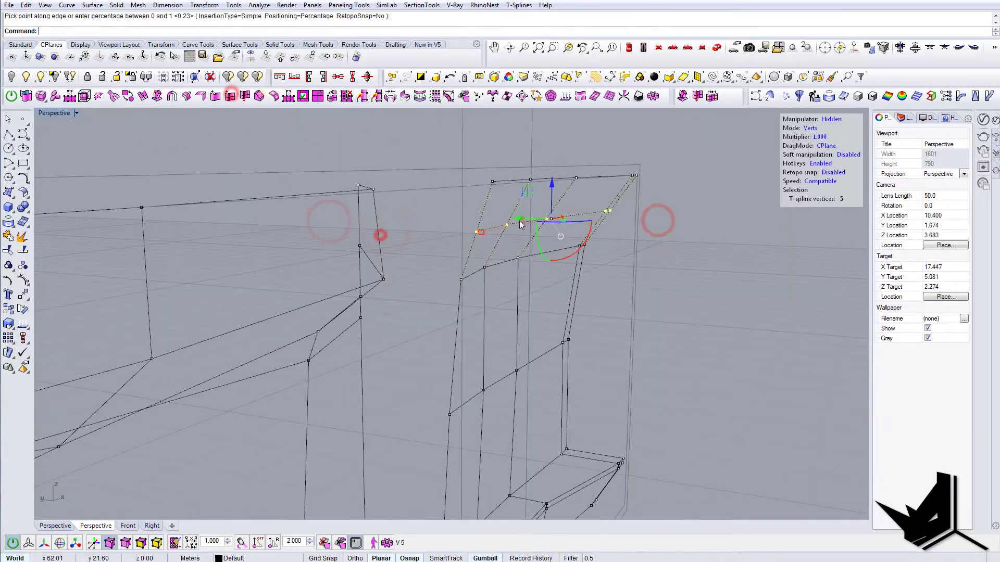
Try shifting the new upper row's vertices along Y, undo it, and fine-tune the vertices near the panel's top.
{"action": "left_click_drag", "start_coordinate": [522, 218], "coordinate": [513, 220]}
{"action": "key", "text": "ctrl+z"}
{"action": "left_click_drag", "start_coordinate": [571, 190], "coordinate": [571, 193]}
{"action": "right_click_drag", "start_coordinate": [539, 199], "coordinate": [395, 221], "text": "shift"}
{"action": "right_click_drag", "start_coordinate": [395, 220], "coordinate": [407, 261]}
{"action": "left_click_drag", "start_coordinate": [474, 308], "coordinate": [464, 264]}
{"action": "left_click", "coordinate": [464, 276]}
{"action": "mouse_move", "coordinate": [476, 272]}
{"action": "right_mouse_down"}
{"action": "mouse_move", "coordinate": [570, 205]}
{"action": "mouse_move", "coordinate": [480, 259]}
{"action": "right_mouse_up"}
Switch to T-spline edge editing and select the vertical edges along the right-hand panel's doorway end.
{"action": "key", "text": "Escape"}
{"action": "right_click_drag", "start_coordinate": [674, 280], "coordinate": [370, 259]}
{"action": "left_click_drag", "start_coordinate": [368, 226], "coordinate": [632, 408]}
{"action": "key", "text": "s"}
{"action": "left_click", "coordinate": [477, 219]}
{"action": "left_click", "coordinate": [462, 247], "text": "shift"}
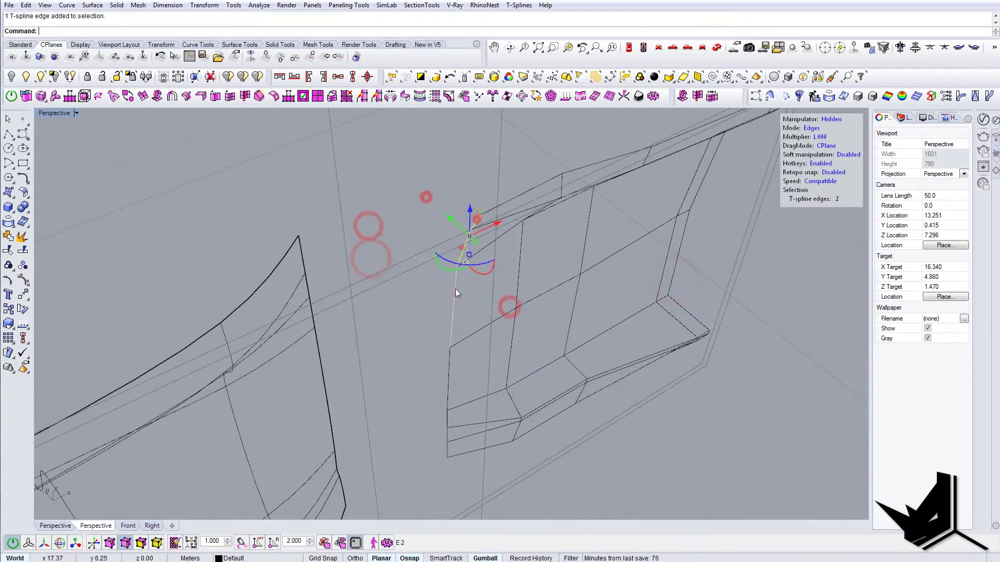
{"action": "left_click", "coordinate": [455, 295], "text": "shift"}
{"action": "left_click", "coordinate": [447, 363], "text": "shift"}
{"action": "right_click_drag", "start_coordinate": [451, 344], "coordinate": [458, 379]}
Select the seven-edge vertical chain beside the panel's doorway corner, running from the bench base up to the top.
{"action": "left_click", "coordinate": [444, 417]}
{"action": "left_click", "coordinate": [442, 401], "text": "shift"}
{"action": "left_click", "coordinate": [470, 248], "text": "shift"}
{"action": "left_click", "coordinate": [415, 136], "text": "shift"}
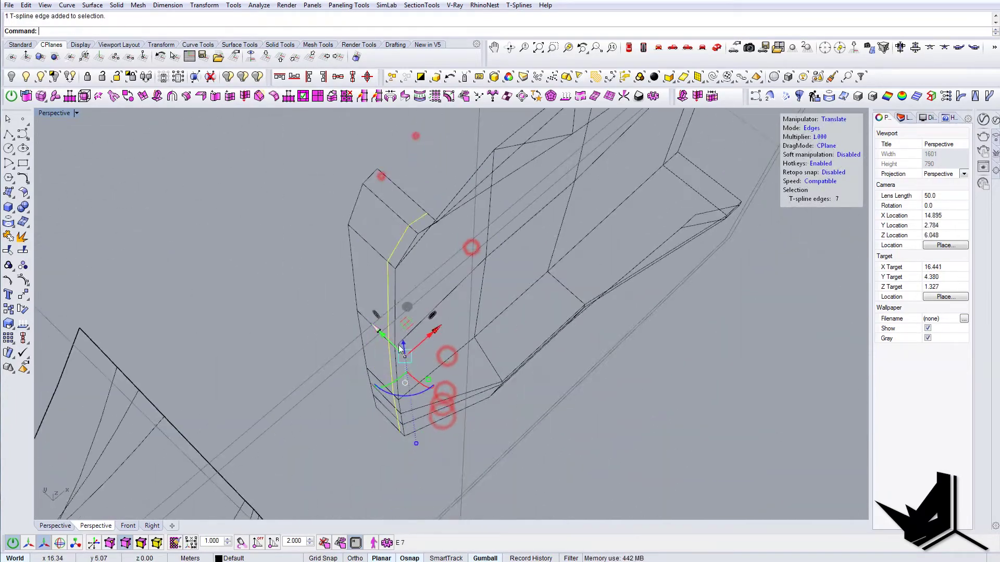
{"action": "right_click_drag", "start_coordinate": [433, 338], "coordinate": [388, 312]}
{"action": "left_click", "coordinate": [384, 301]}
{"action": "scroll", "coordinate": [391, 306], "scroll_direction": "up", "scroll_amount": 3}
{"action": "left_click", "coordinate": [415, 449], "text": "shift"}
{"action": "right_click_drag", "start_coordinate": [424, 357], "coordinate": [595, 353]}
{"action": "scroll", "coordinate": [417, 223], "scroll_direction": "up", "scroll_amount": 3}
{"action": "key", "text": "Escape"}
Show the panels in smooth mode and select the vertices along both sides of the doorway in vertex editing.
{"action": "key", "text": "Tab"}
{"action": "key", "text": "a"}
{"action": "right_click_drag", "start_coordinate": [365, 225], "coordinate": [385, 300]}
{"action": "left_click_drag", "start_coordinate": [390, 313], "coordinate": [460, 463]}
{"action": "right_click_drag", "start_coordinate": [431, 351], "coordinate": [582, 385]}
{"action": "left_click", "coordinate": [582, 299]}
{"action": "left_click", "coordinate": [580, 317]}
{"action": "left_click", "coordinate": [580, 354]}
{"action": "left_click", "coordinate": [446, 363]}
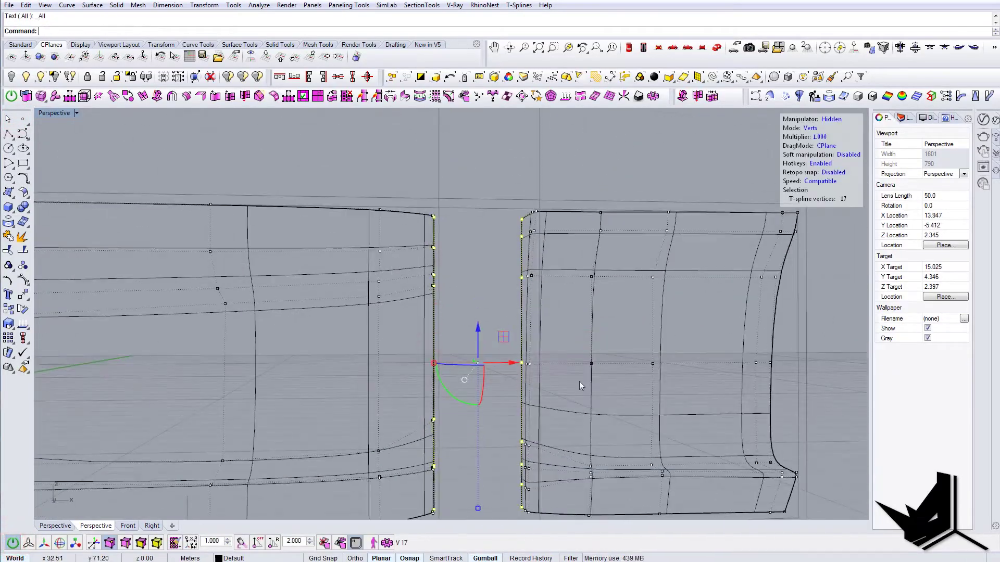
Set the perspective viewport to Shaded display and select the right-hand panel as a whole T-spline surface.
{"action": "left_click", "coordinate": [76, 113]}
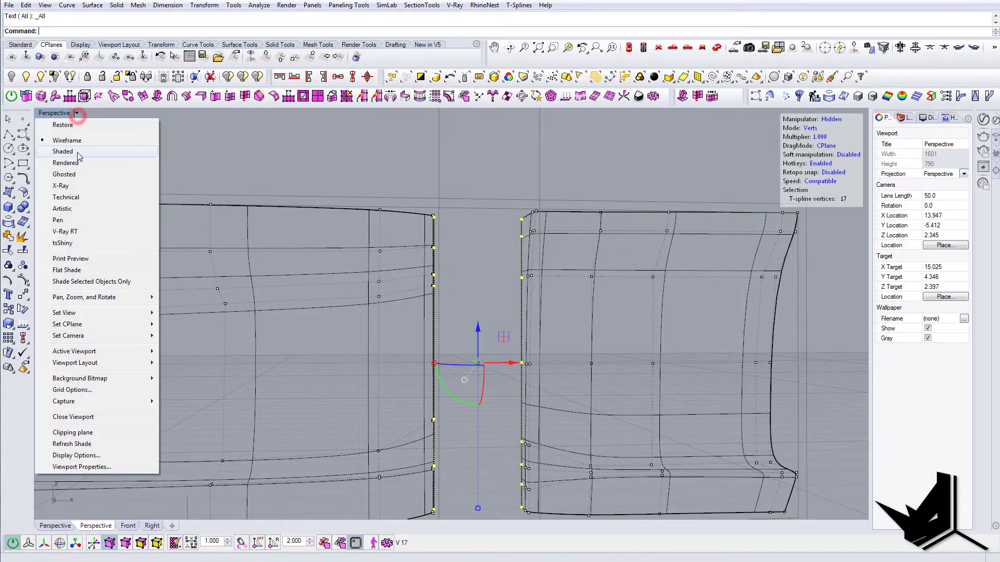
{"action": "left_click", "coordinate": [76, 150]}
{"action": "mouse_move", "coordinate": [468, 323]}
{"action": "right_mouse_down"}
{"action": "mouse_move", "coordinate": [521, 339]}
{"action": "mouse_move", "coordinate": [523, 361]}
{"action": "mouse_move", "coordinate": [516, 354]}
{"action": "mouse_move", "coordinate": [538, 379]}
{"action": "mouse_move", "coordinate": [464, 352]}
{"action": "mouse_move", "coordinate": [489, 379]}
{"action": "mouse_move", "coordinate": [613, 342]}
{"action": "mouse_move", "coordinate": [523, 339]}
{"action": "right_mouse_up"}
{"action": "scroll", "coordinate": [612, 341], "scroll_direction": "up", "scroll_amount": 8}
{"action": "left_click", "coordinate": [593, 328]}
{"action": "left_click", "coordinate": [13, 544]}
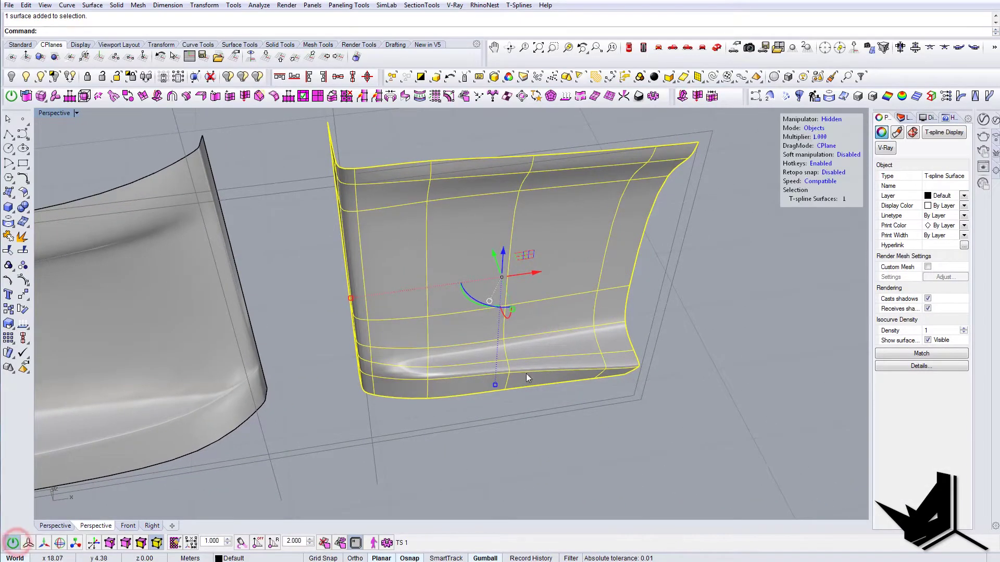
{"action": "right_click_drag", "start_coordinate": [526, 373], "coordinate": [499, 437]}
Select the three middle vertices of the right-hand bench front in vertex editing and shift them to reshape the seat.
{"action": "key", "text": "s"}
{"action": "key", "text": "a"}
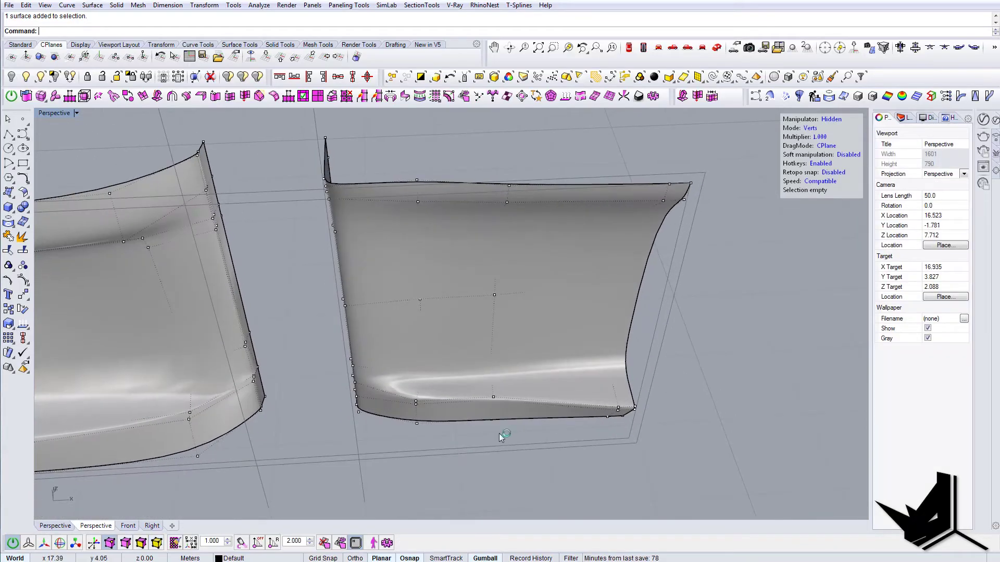
{"action": "left_click_drag", "start_coordinate": [503, 428], "coordinate": [482, 389]}
{"action": "right_click_drag", "start_coordinate": [521, 411], "coordinate": [475, 369]}
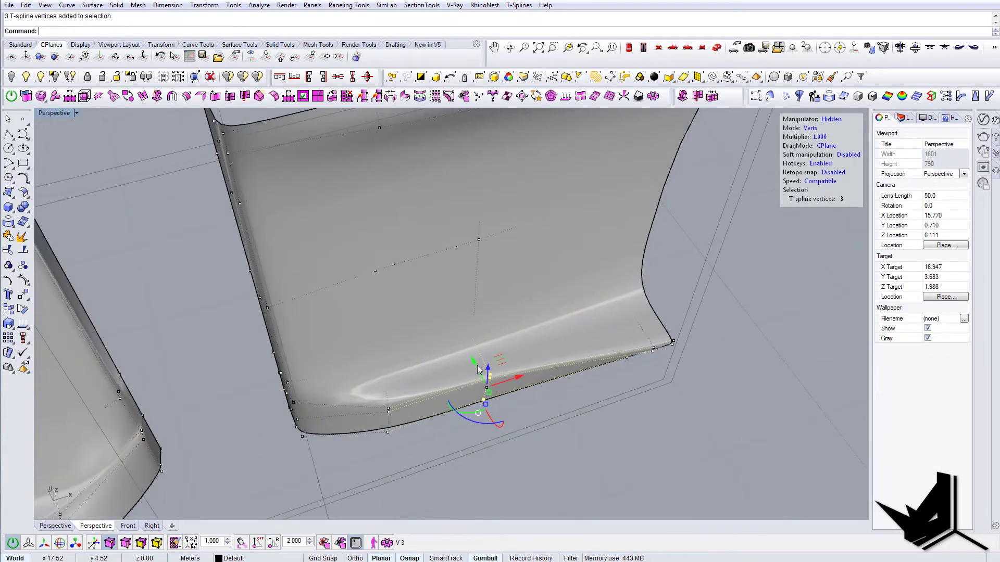
{"action": "left_click_drag", "start_coordinate": [477, 364], "coordinate": [537, 363]}
{"action": "left_click_drag", "start_coordinate": [377, 394], "coordinate": [381, 403]}
{"action": "right_click_drag", "start_coordinate": [588, 440], "coordinate": [492, 291]}
{"action": "scroll", "coordinate": [532, 367], "scroll_direction": "down", "scroll_amount": 8}
Adjust the two middle vertices below the right-hand panel's upper slope in box mode and return to smooth mode.
{"action": "key", "text": "Tab"}
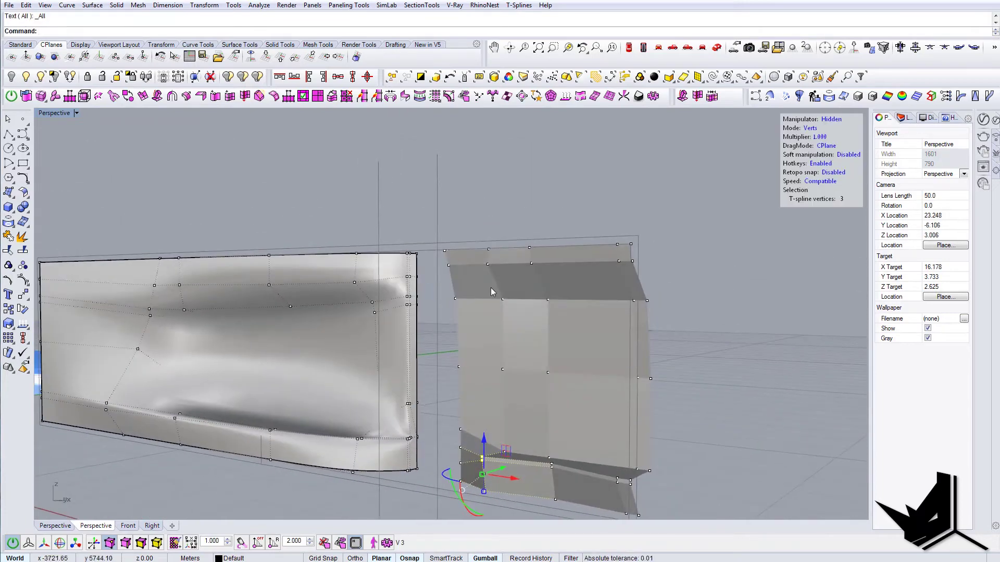
{"action": "left_click_drag", "start_coordinate": [490, 287], "coordinate": [564, 311]}
{"action": "right_click_drag", "start_coordinate": [564, 311], "coordinate": [551, 301]}
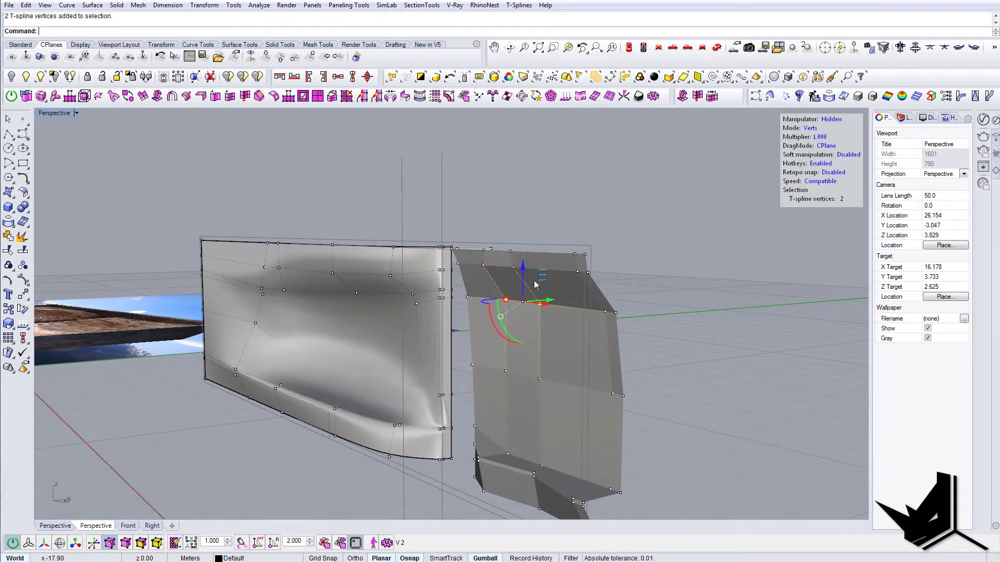
{"action": "left_click_drag", "start_coordinate": [535, 284], "coordinate": [577, 278]}
{"action": "key", "text": "Tab"}
Compare both wall panels with the reference photos of the pavilion, then move the photo viewer aside.
{"action": "right_click_drag", "start_coordinate": [542, 385], "coordinate": [578, 348]}
{"action": "scroll", "coordinate": [578, 348], "scroll_direction": "down", "scroll_amount": 5}
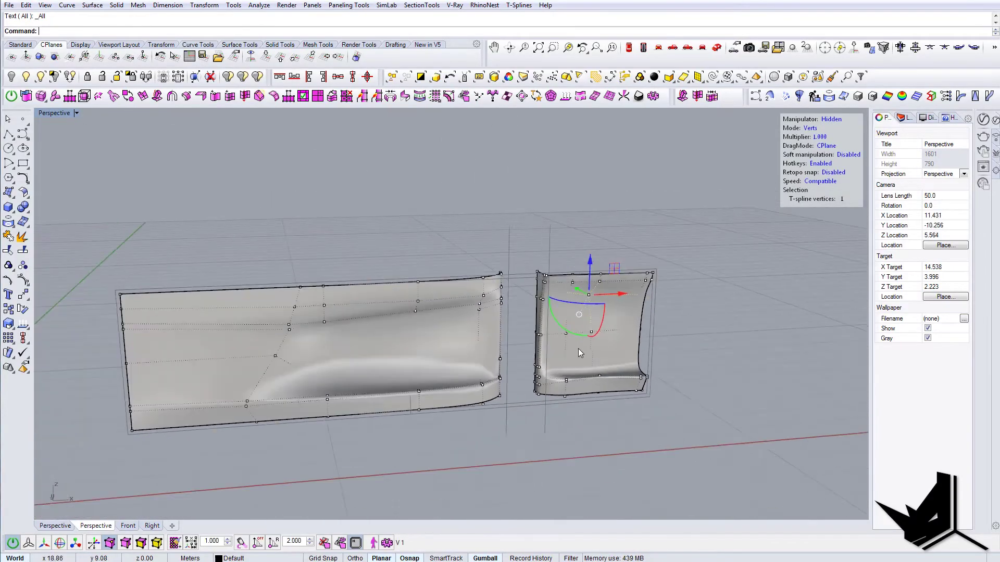
{"action": "right_click_drag", "start_coordinate": [471, 333], "coordinate": [533, 338]}
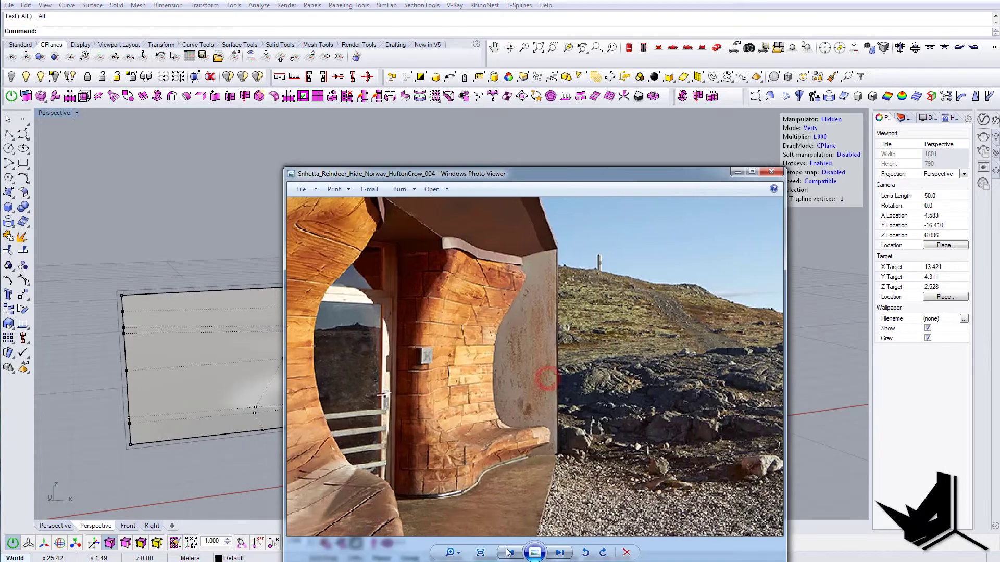
{"action": "left_click", "coordinate": [509, 553]}
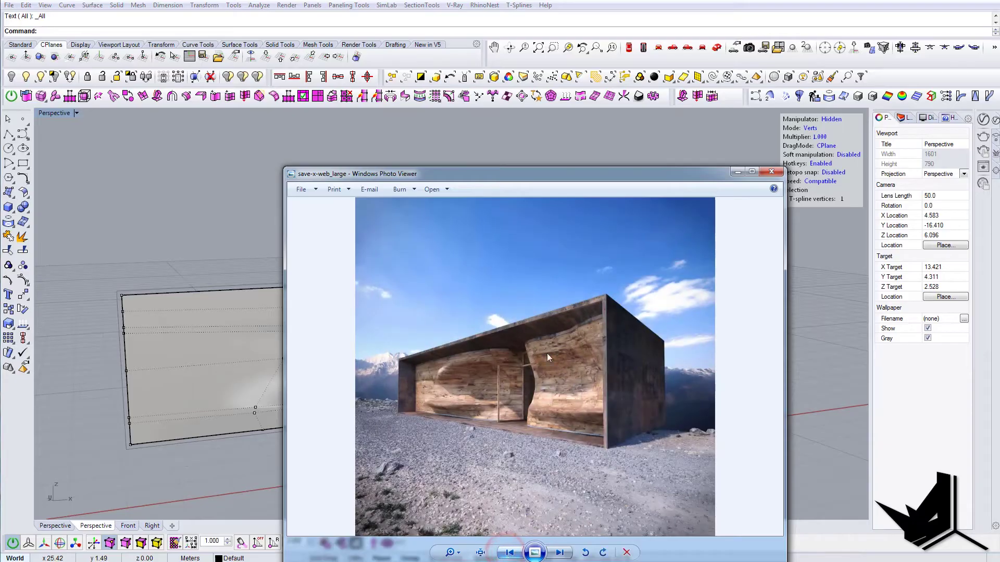
{"action": "left_click_drag", "start_coordinate": [577, 172], "coordinate": [999, 250]}
{"action": "right_click_drag", "start_coordinate": [457, 313], "coordinate": [486, 327], "text": "shift"}
Clear the selection, leave T-spline editing and unlock all locked objects.
{"action": "key", "text": "Escape"}
{"action": "key", "text": "Escape"}
{"action": "right_click_drag", "start_coordinate": [542, 313], "coordinate": [520, 346]}
{"action": "scroll", "coordinate": [564, 302], "scroll_direction": "up", "scroll_amount": 6}
{"action": "left_click", "coordinate": [563, 299]}
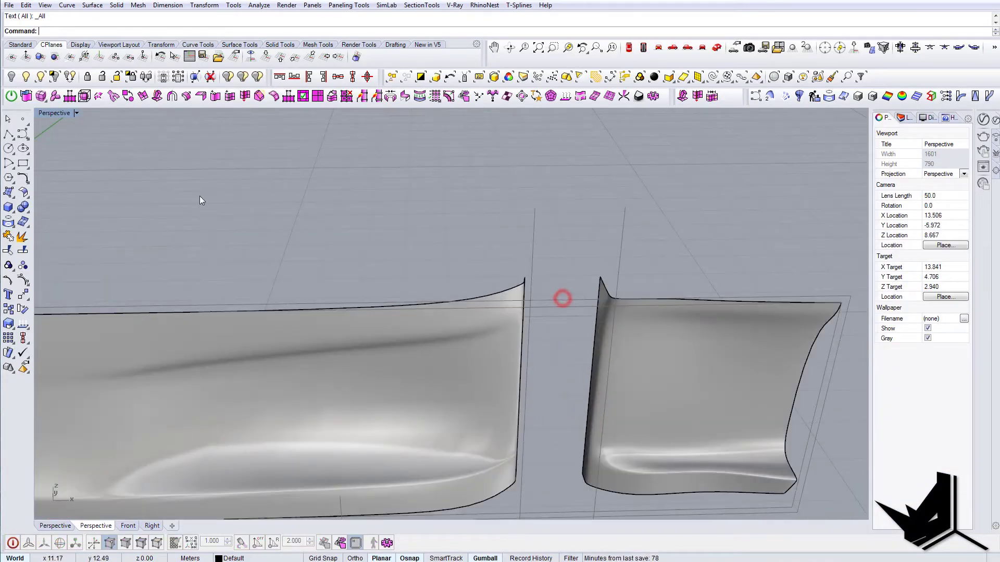
{"action": "type", "text": "Unlock"}
{"action": "key", "text": "Return"}
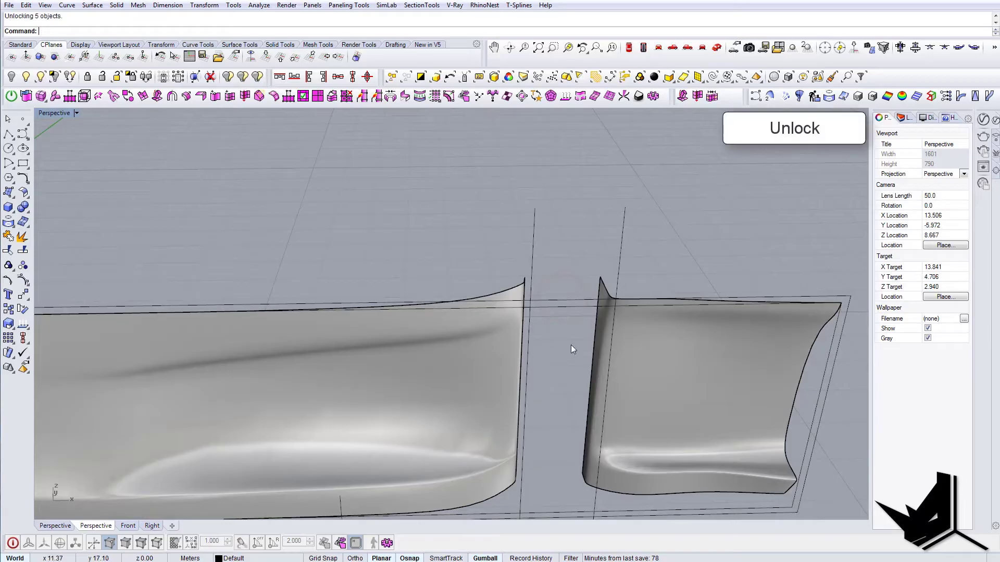
{"action": "left_click_drag", "start_coordinate": [577, 267], "coordinate": [554, 334]}
{"action": "scroll", "coordinate": [571, 354], "scroll_direction": "down", "scroll_amount": 8}
{"action": "mouse_move", "coordinate": [554, 357]}
{"action": "right_mouse_down"}
{"action": "mouse_move", "coordinate": [574, 345]}
{"action": "mouse_move", "coordinate": [544, 356]}
{"action": "right_mouse_up"}
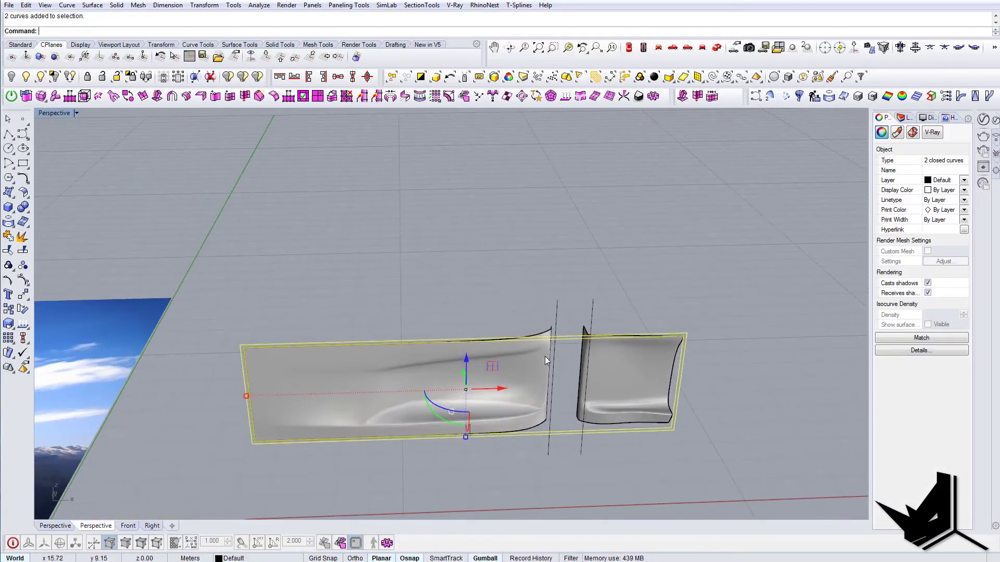
{"action": "key", "text": "Escape"}
Assign both wall surfaces to the T-splines layer.
{"action": "left_click", "coordinate": [904, 118]}
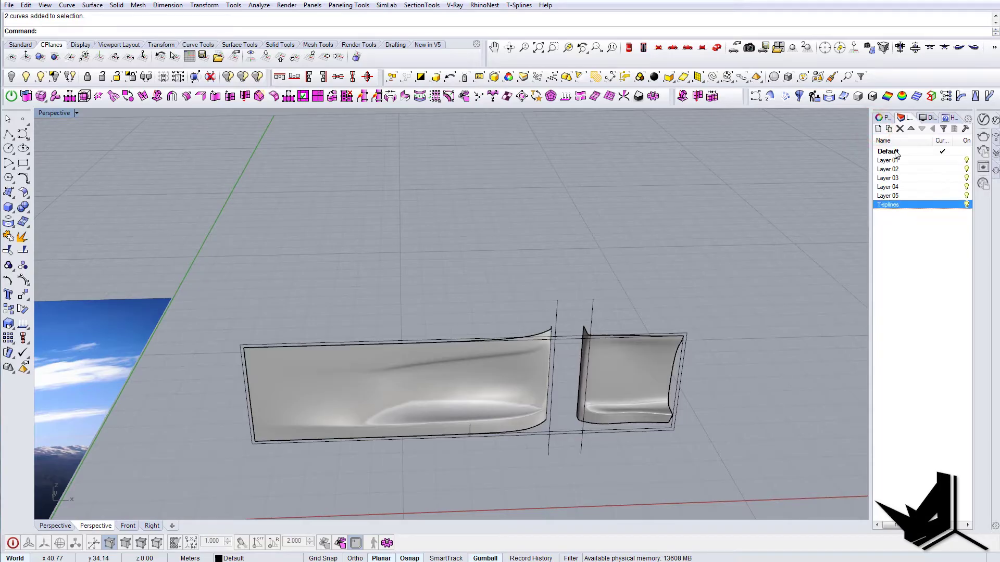
{"action": "left_click", "coordinate": [501, 400]}
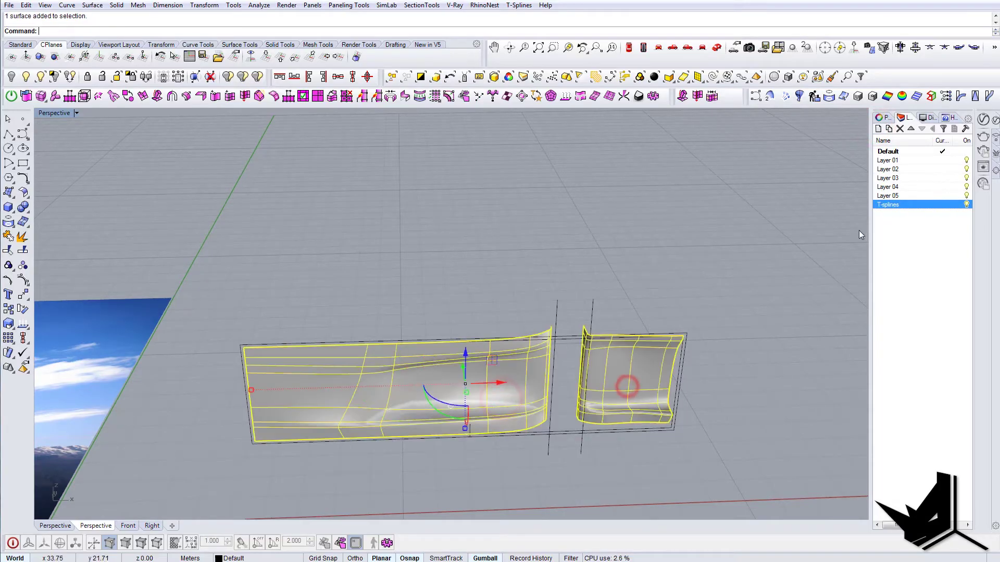
{"action": "right_click", "coordinate": [888, 212]}
{"action": "left_click", "coordinate": [945, 394]}
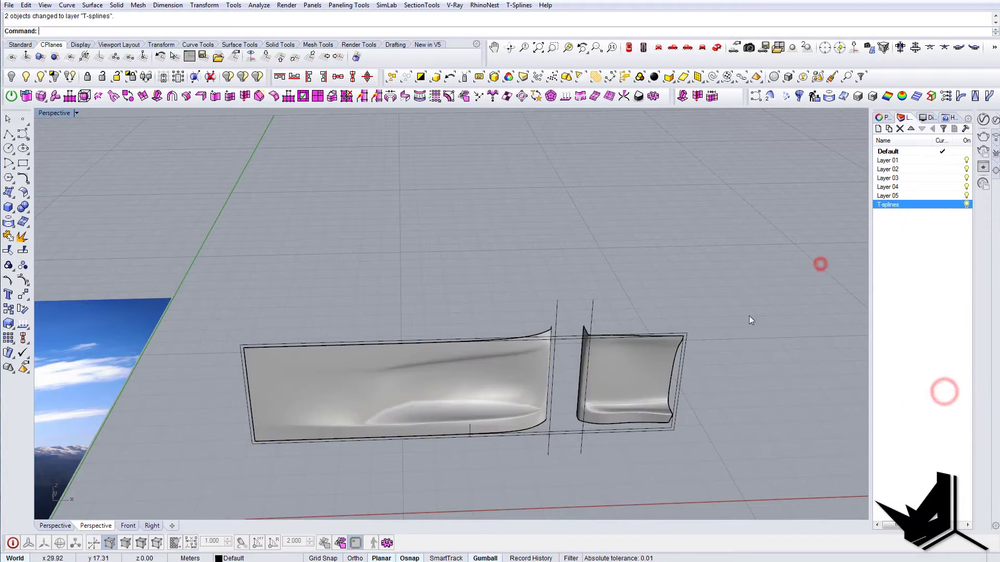
Copy both wall surfaces in place, using the frame's lower corner as both base point and target point.
{"action": "left_click", "coordinate": [517, 375], "text": "shift"}
{"action": "type", "text": "copy"}
{"action": "key", "text": "Return"}
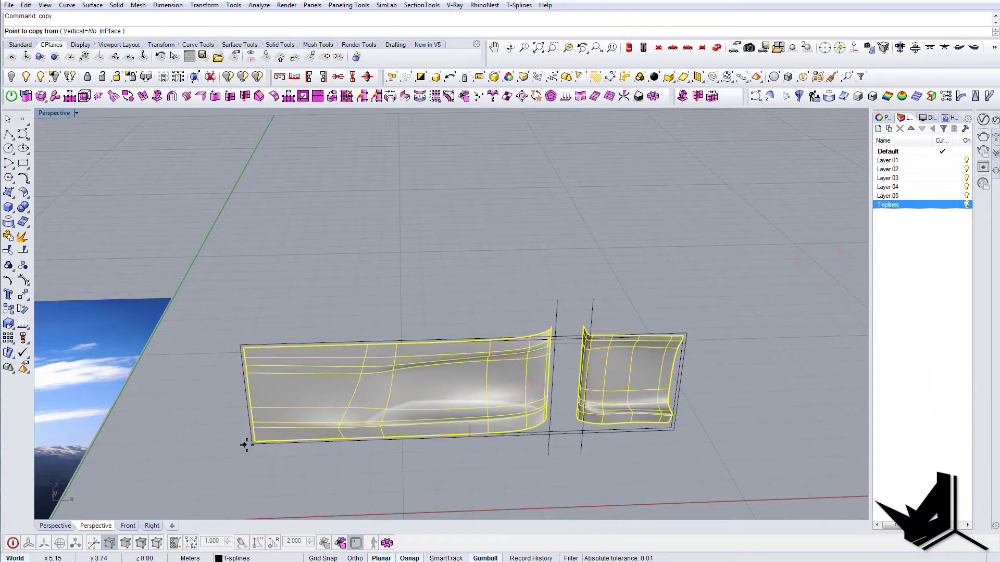
{"action": "left_click", "coordinate": [252, 444]}
{"action": "left_click", "coordinate": [252, 444]}
{"action": "right_click", "coordinate": [253, 448]}
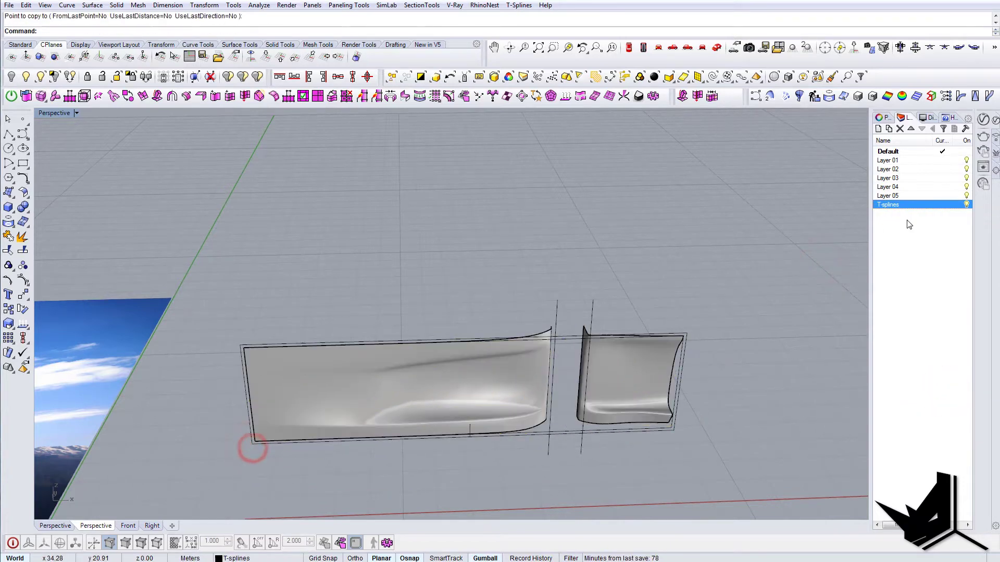
Select one duplicate of each wall surface and assign the two to Layer 01.
{"action": "left_click", "coordinate": [487, 390]}
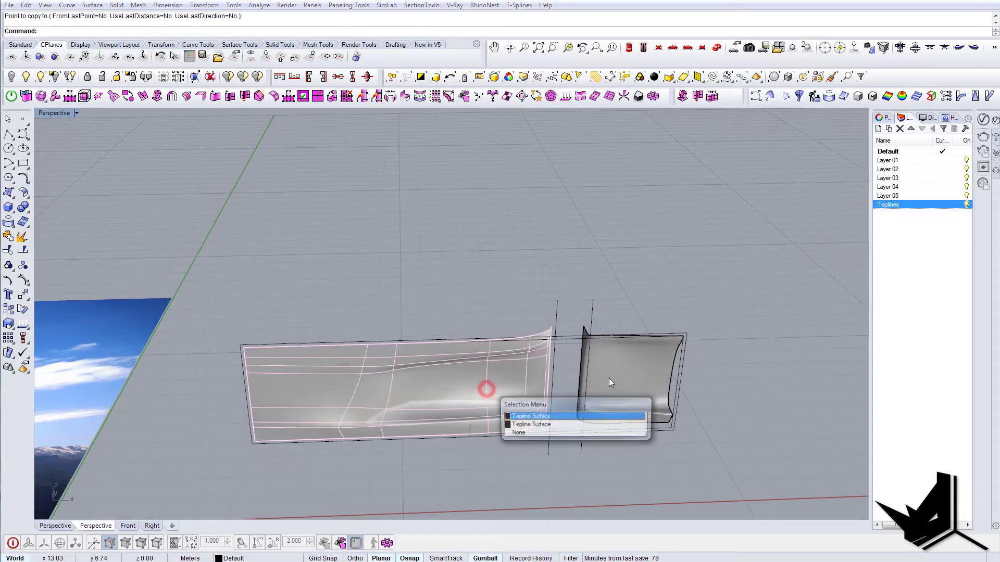
{"action": "left_click", "coordinate": [571, 417]}
{"action": "left_click", "coordinate": [638, 372], "text": "shift"}
{"action": "left_click", "coordinate": [677, 402]}
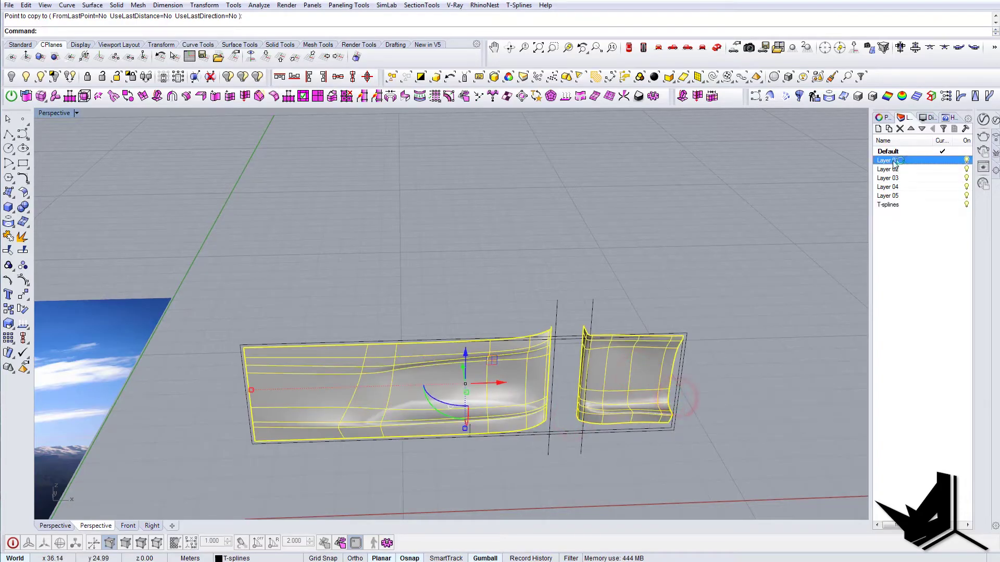
{"action": "right_click", "coordinate": [894, 163]}
{"action": "left_click", "coordinate": [961, 345]}
{"action": "left_click", "coordinate": [798, 234]}
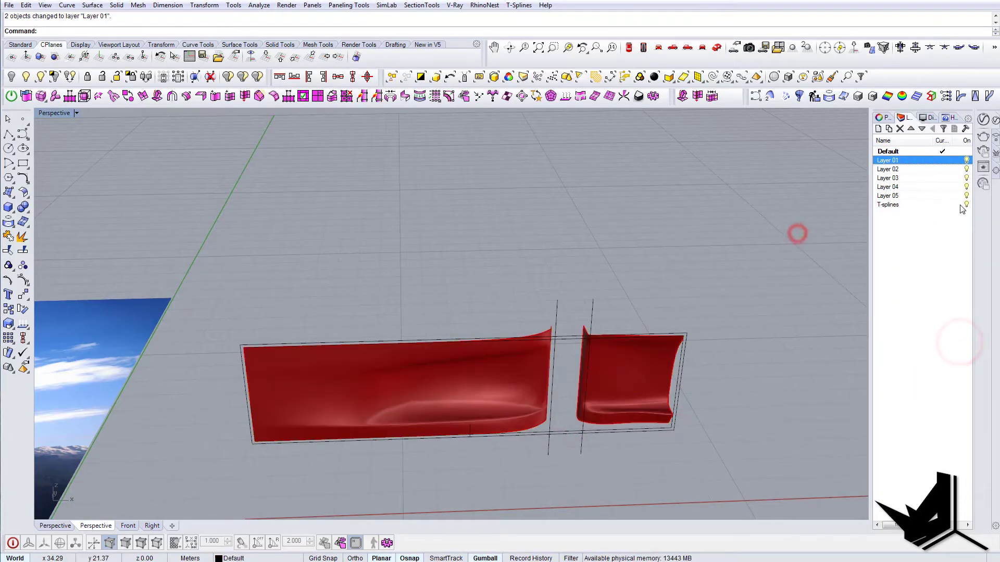
Hide the T-splines layer and convert the two wall copies on Layer 01 to Rhino surfaces.
{"action": "left_click", "coordinate": [658, 380]}
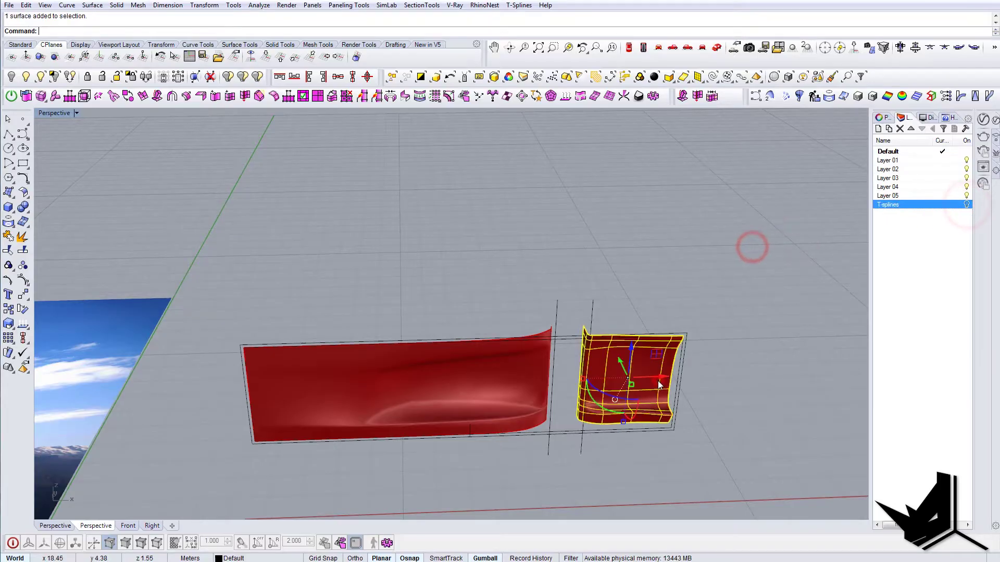
{"action": "left_click", "coordinate": [446, 369], "text": "shift"}
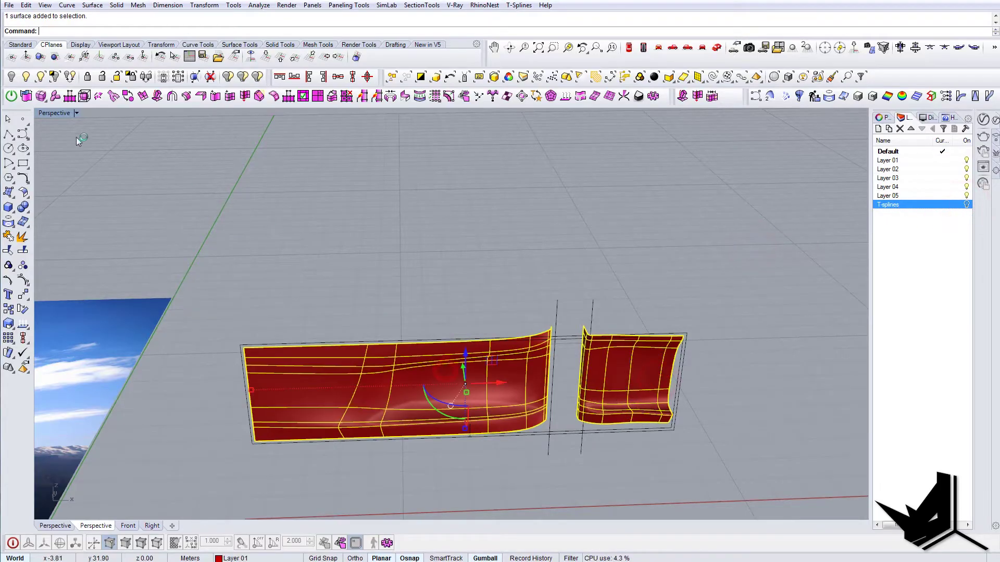
{"action": "right_click", "coordinate": [26, 97]}
{"action": "left_click", "coordinate": [457, 263]}
{"action": "left_click", "coordinate": [470, 369]}
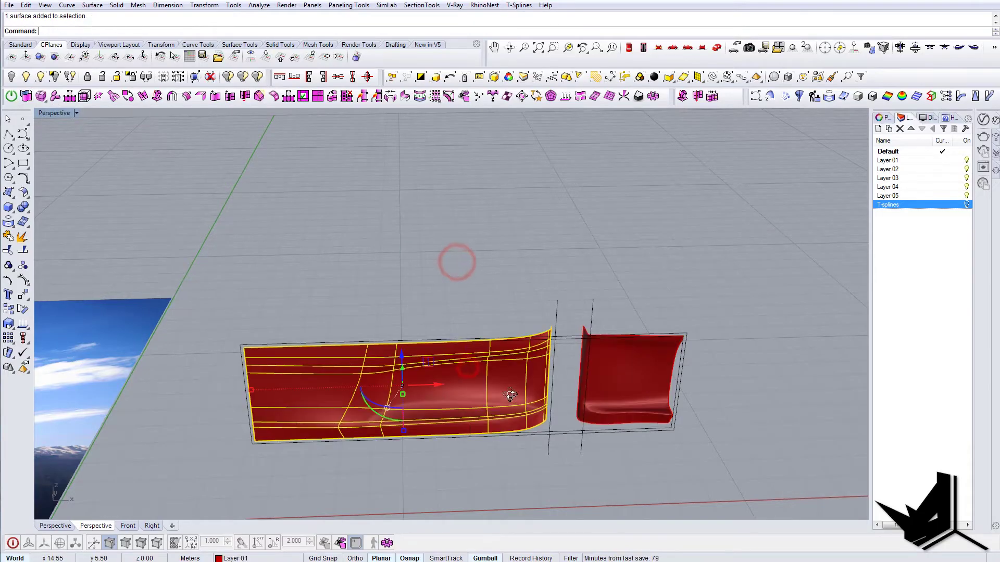
{"action": "key", "text": "Escape"}
Create a planar surface with PlanarSrf between the two rectangular frame curves around the walls.
{"action": "right_click_drag", "start_coordinate": [509, 397], "coordinate": [516, 412]}
{"action": "scroll", "coordinate": [643, 448], "scroll_direction": "up", "scroll_amount": 5}
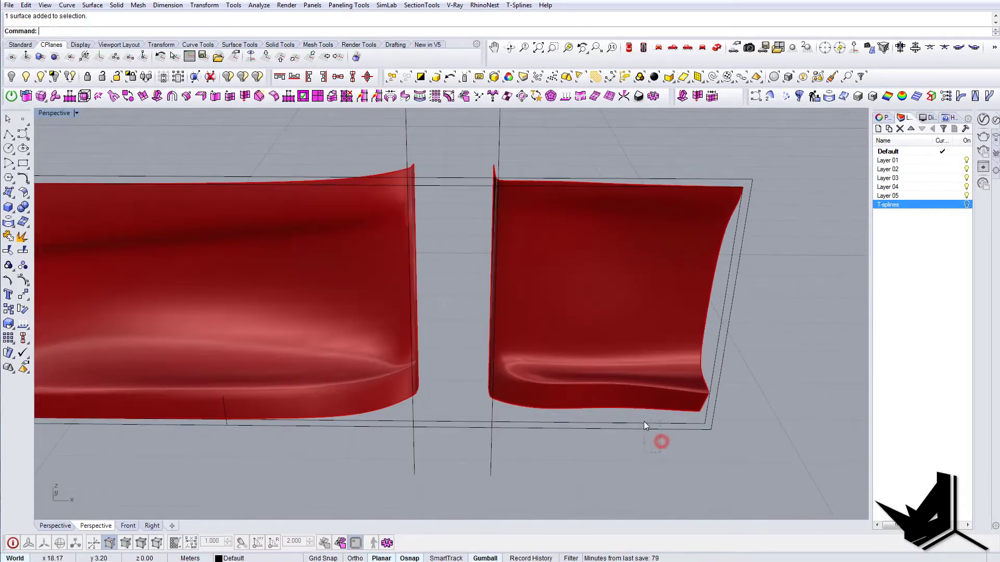
{"action": "left_click", "coordinate": [646, 425]}
{"action": "type", "text": "p"}
{"action": "key", "text": "Return"}
{"action": "key", "text": "Escape"}
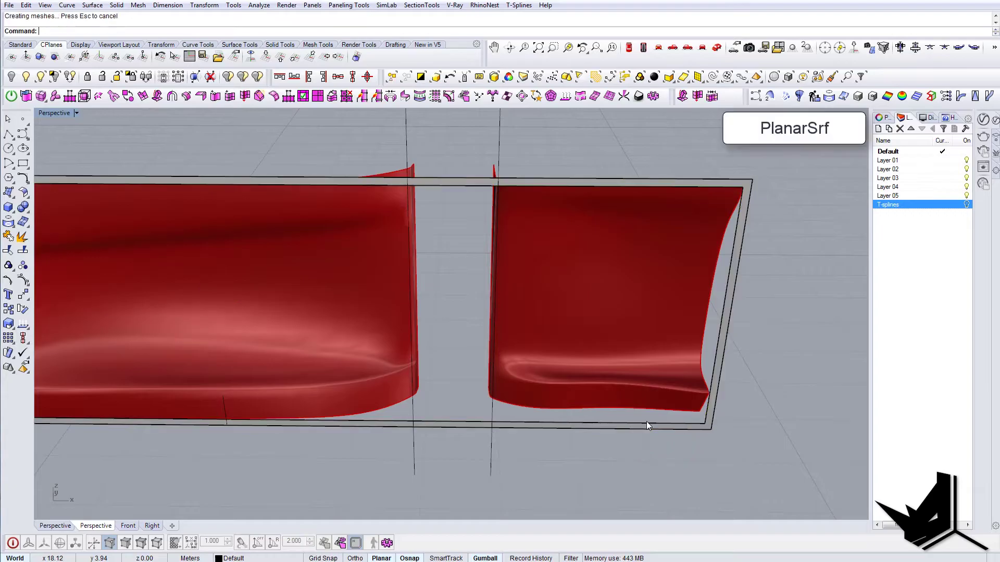
Extrude the planar frame surface backward to form the pavilion's open box shell.
{"action": "scroll", "coordinate": [734, 352], "scroll_direction": "up", "scroll_amount": 3}
{"action": "right_click_drag", "start_coordinate": [733, 352], "coordinate": [521, 320]}
{"action": "left_click", "coordinate": [693, 383]}
{"action": "scroll", "coordinate": [693, 384], "scroll_direction": "down", "scroll_amount": 5}
{"action": "left_click_drag", "start_coordinate": [439, 284], "coordinate": [615, 295], "text": "alt"}
{"action": "key", "text": "Escape"}
Select the two vertical doorway lines and shorten them from their lower ends with a one-directional scale.
{"action": "right_click_drag", "start_coordinate": [544, 318], "coordinate": [611, 447]}
{"action": "scroll", "coordinate": [634, 321], "scroll_direction": "down", "scroll_amount": 6}
{"action": "scroll", "coordinate": [573, 382], "scroll_direction": "up", "scroll_amount": 6}
{"action": "left_click_drag", "start_coordinate": [604, 458], "coordinate": [517, 426]}
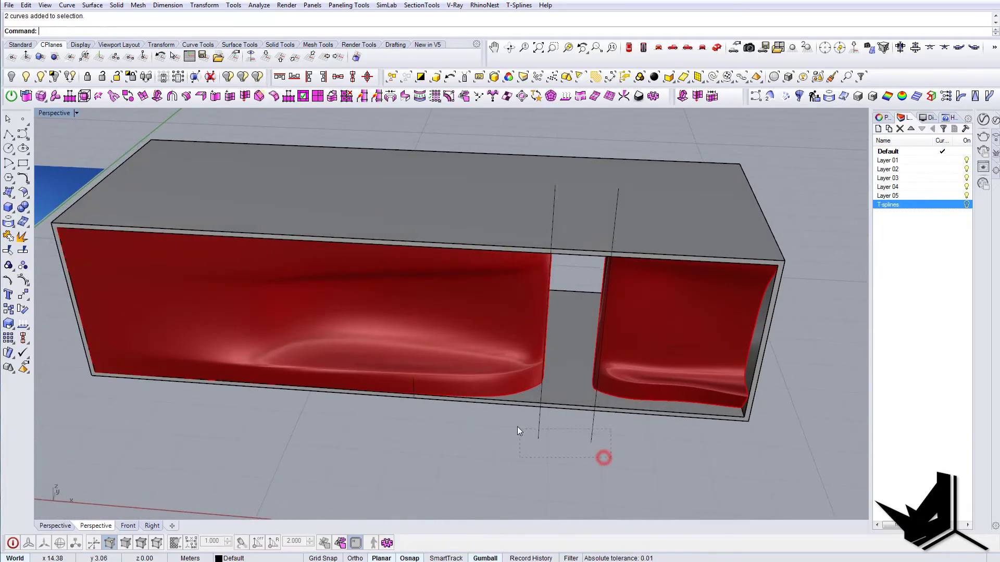
{"action": "right_click_drag", "start_coordinate": [539, 424], "coordinate": [597, 418]}
{"action": "scroll", "coordinate": [596, 417], "scroll_direction": "up", "scroll_amount": 3}
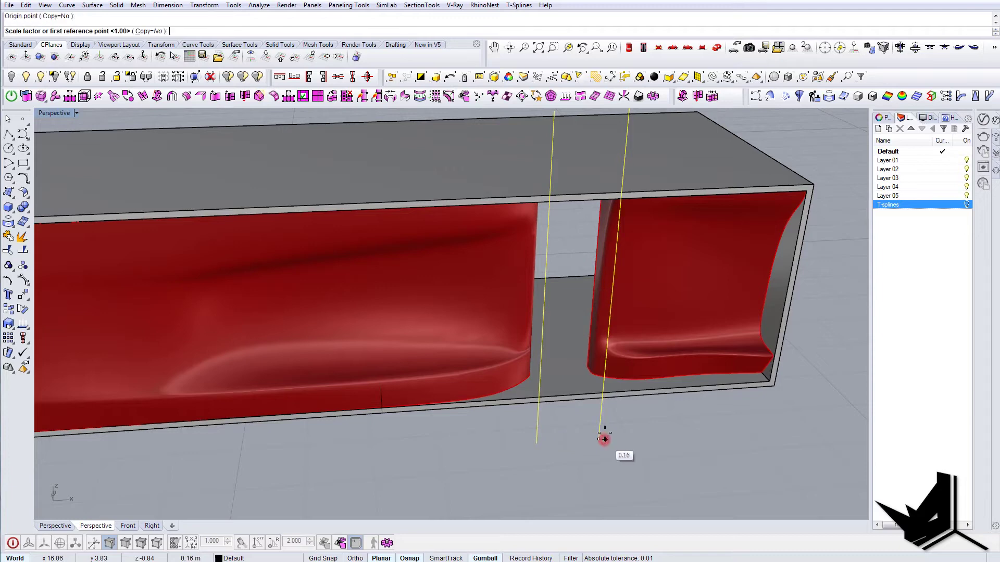
{"action": "scroll", "coordinate": [603, 439], "scroll_direction": "down", "scroll_amount": 3}
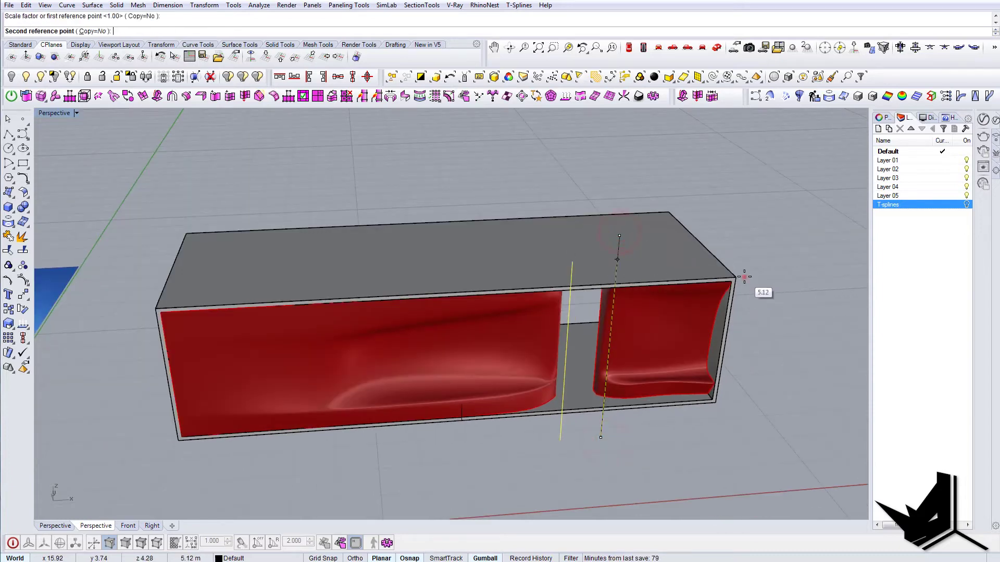
{"action": "right_click_drag", "start_coordinate": [617, 360], "coordinate": [627, 302]}
Switch to the Front view and use Scale1D to shorten both doorway lines from their lower ends to the shell's upper edge.
{"action": "left_click", "coordinate": [659, 48]}
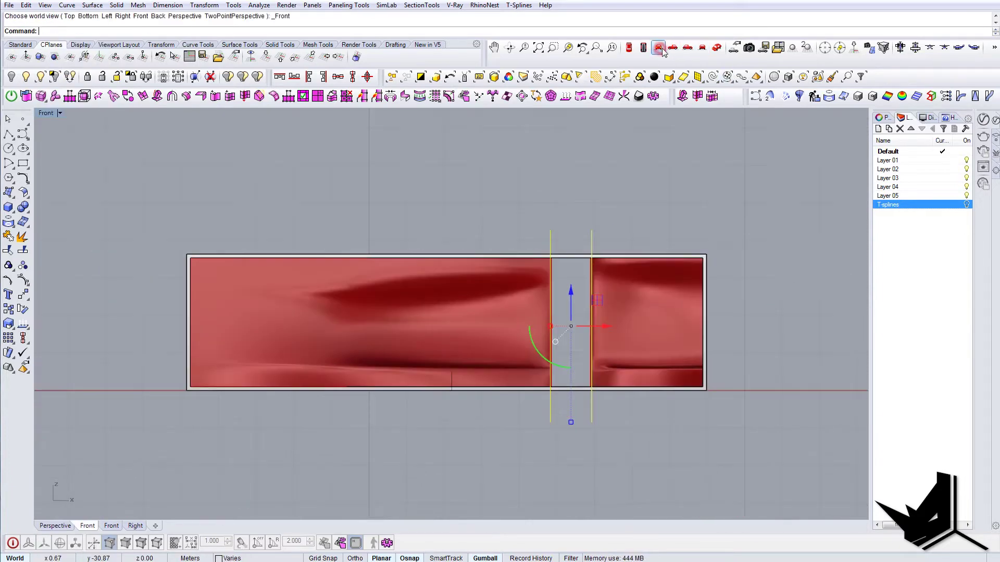
{"action": "right_click_drag", "start_coordinate": [570, 233], "coordinate": [562, 248]}
{"action": "scroll", "coordinate": [561, 249], "scroll_direction": "up", "scroll_amount": 3}
{"action": "left_click_drag", "start_coordinate": [642, 253], "coordinate": [486, 227]}
{"action": "right_click_drag", "start_coordinate": [505, 240], "coordinate": [526, 180]}
{"action": "scroll", "coordinate": [526, 181], "scroll_direction": "down", "scroll_amount": 6}
{"action": "right_click", "coordinate": [579, 414]}
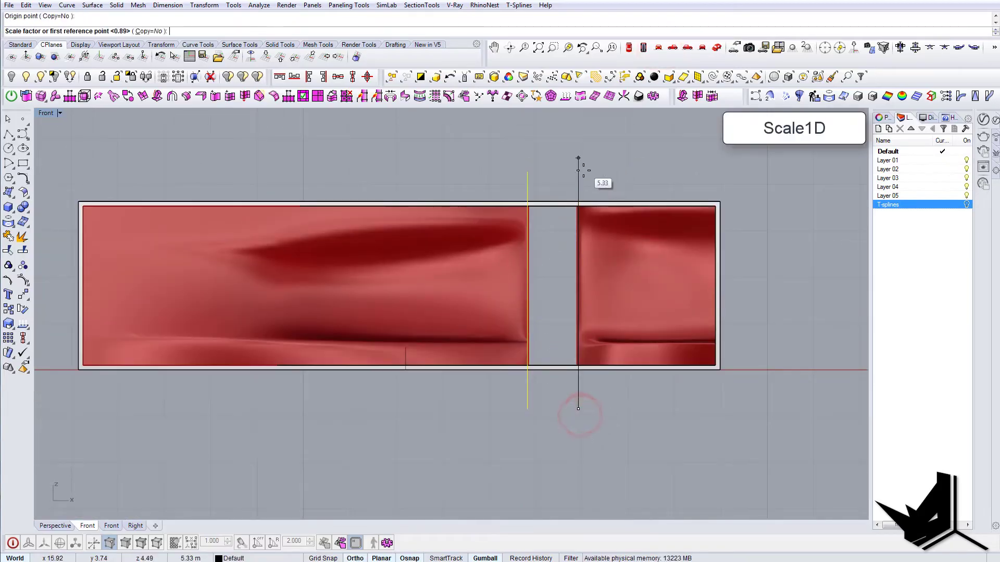
{"action": "left_click", "coordinate": [579, 200]}
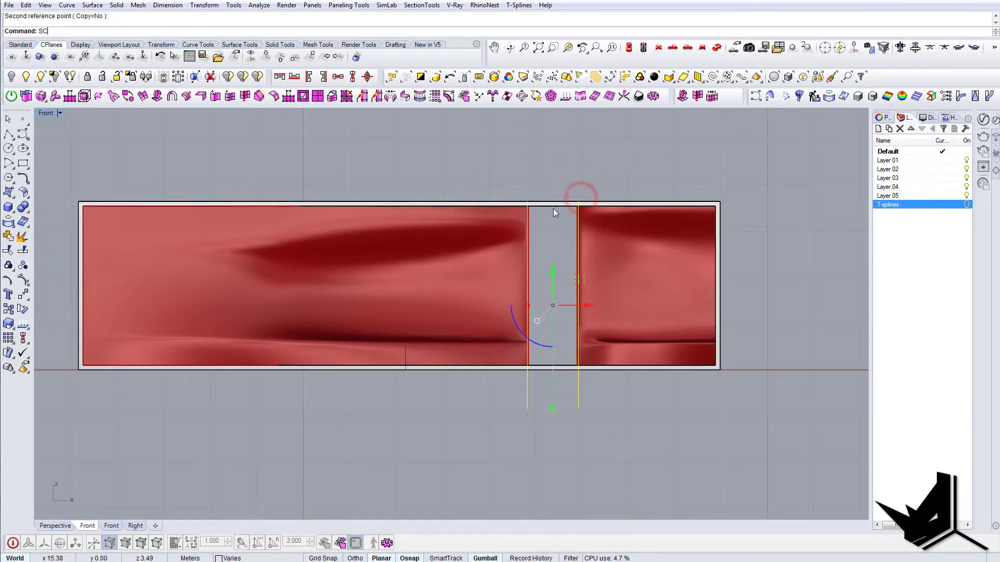
Use Scale1D to fit both doorway lines between the shell's inner lower and upper edges, and isolate them from the other objects.
{"action": "left_click", "coordinate": [528, 201]}
{"action": "left_click", "coordinate": [527, 411]}
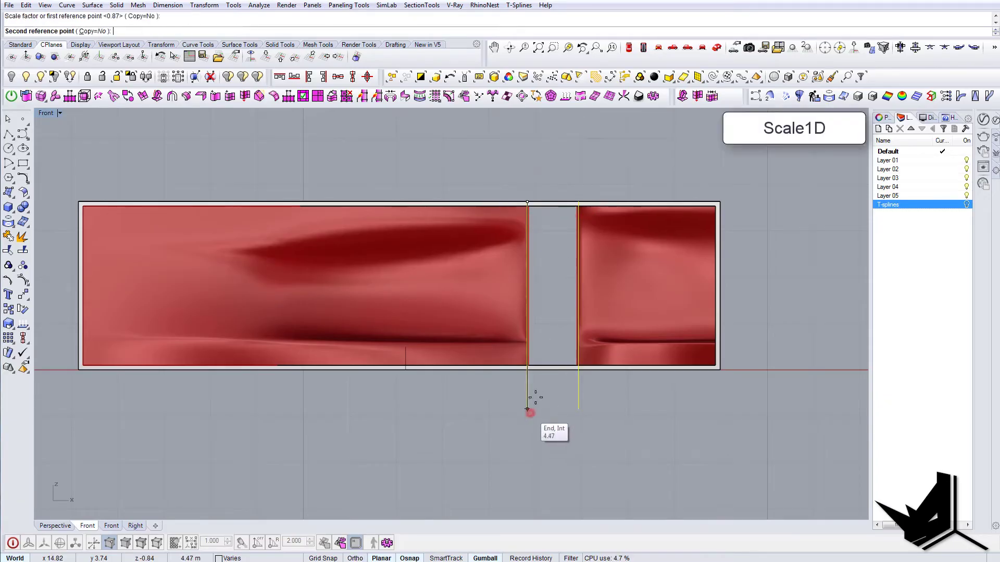
{"action": "left_click", "coordinate": [535, 368]}
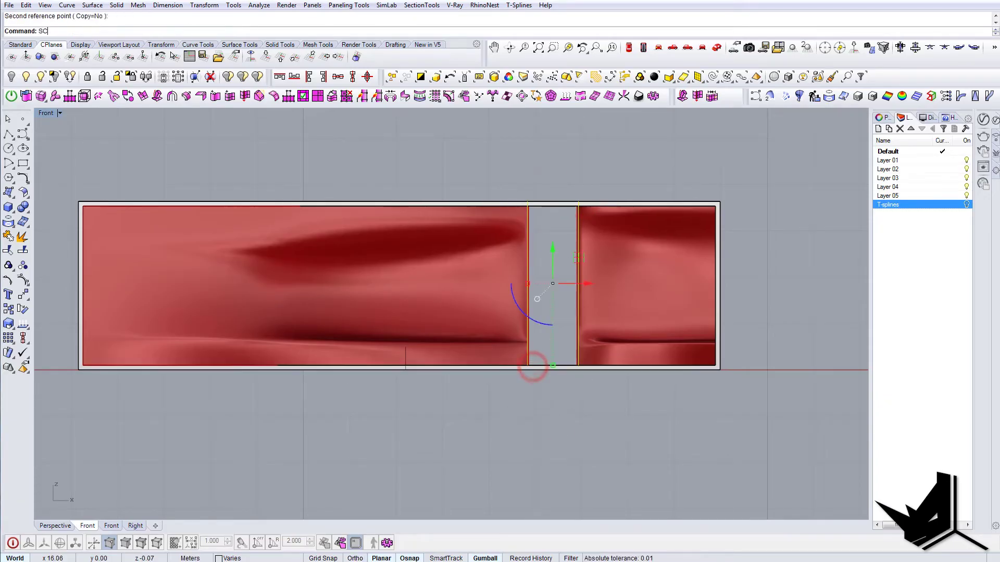
{"action": "left_click", "coordinate": [578, 365]}
{"action": "scroll", "coordinate": [598, 174], "scroll_direction": "up", "scroll_amount": 3}
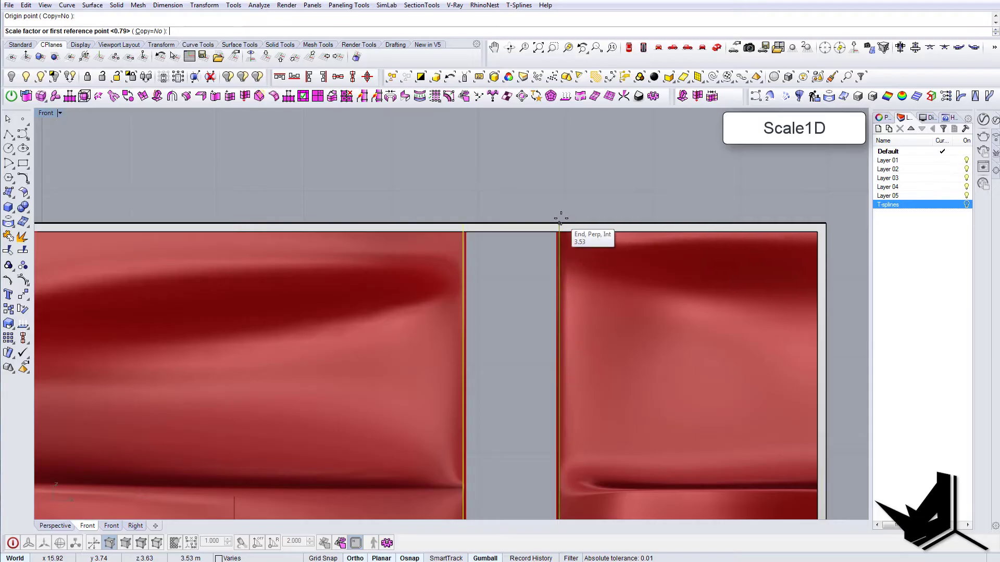
{"action": "right_click_drag", "start_coordinate": [514, 314], "coordinate": [535, 309]}
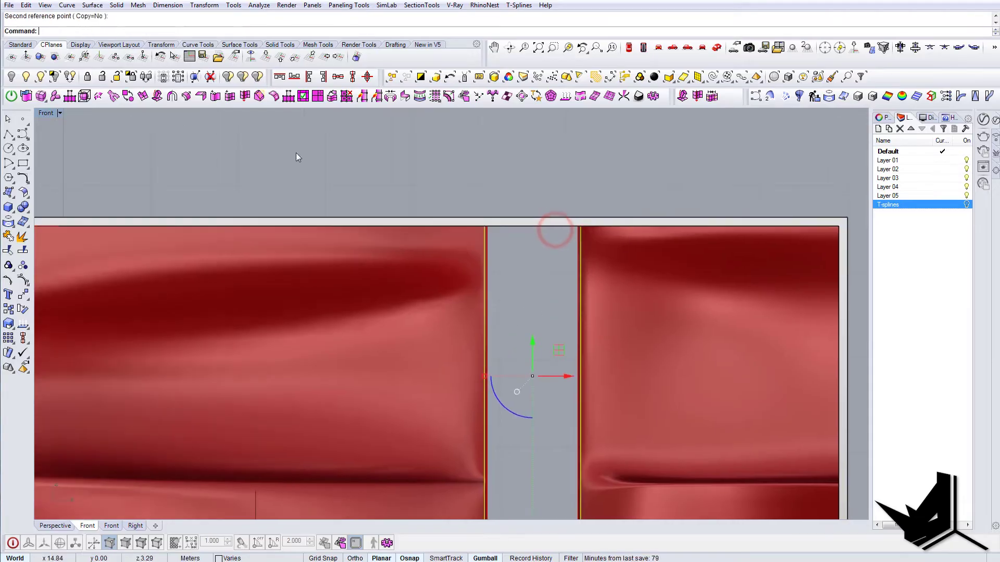
{"action": "left_click", "coordinate": [55, 76]}
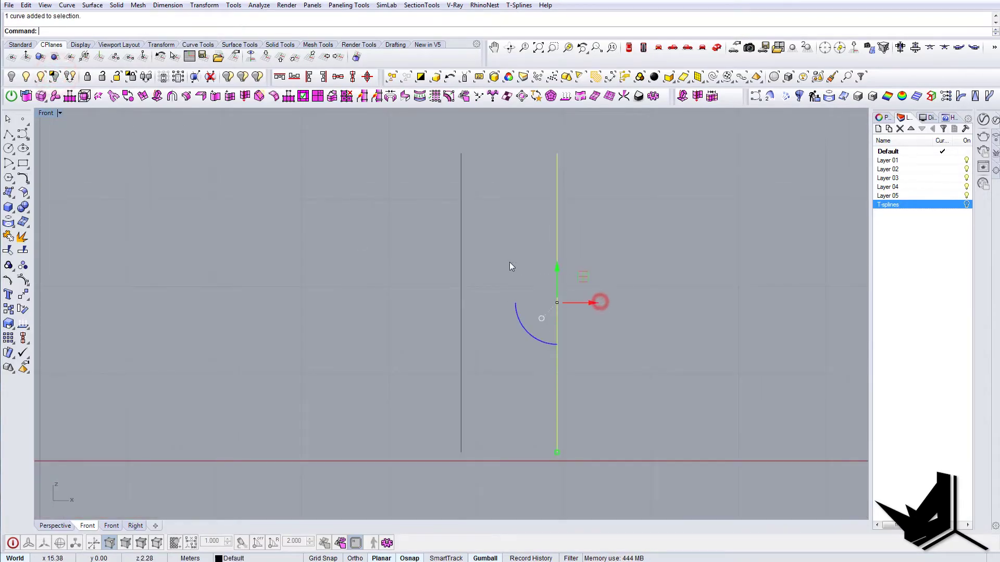
{"action": "right_click_drag", "start_coordinate": [509, 263], "coordinate": [523, 307]}
{"action": "key", "text": "Escape"}
{"action": "type", "text": "Rectangle"}
{"action": "key", "text": "Return"}
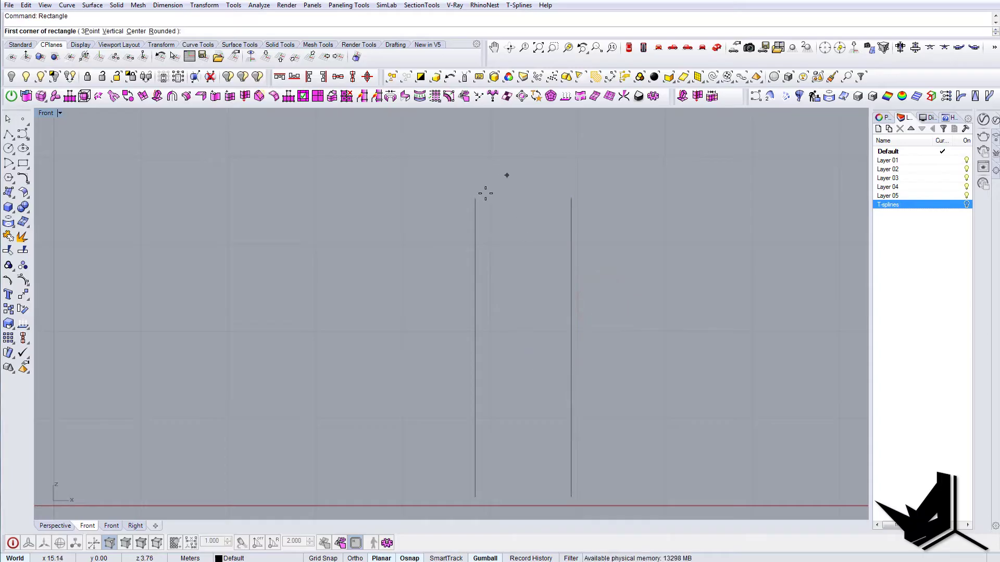
{"action": "left_click", "coordinate": [475, 199]}
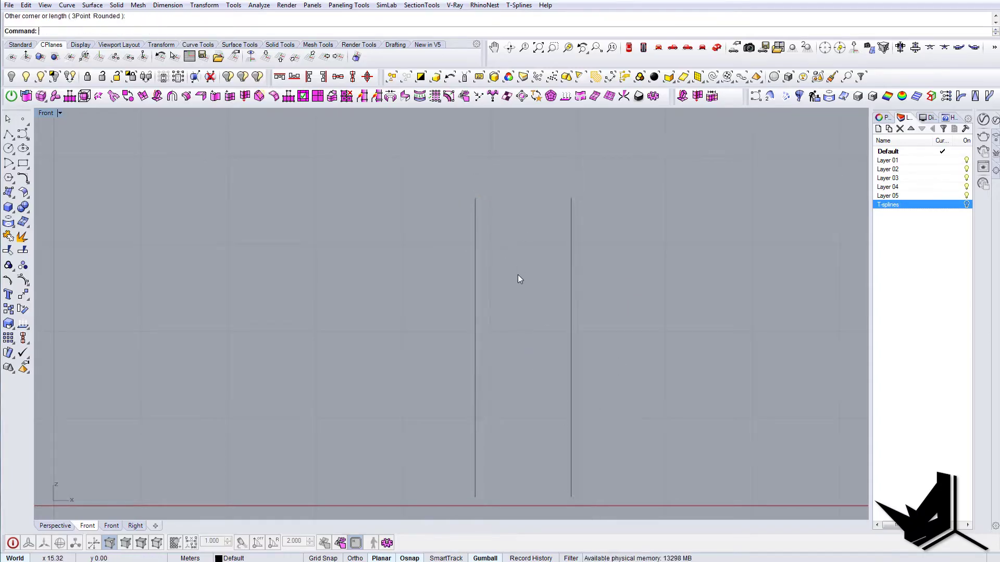
Draw a line connecting the upper ends of the two doorway lines and join the three curves.
{"action": "right_click_drag", "start_coordinate": [517, 279], "coordinate": [497, 270]}
{"action": "type", "text": "L"}
{"action": "left_click", "coordinate": [454, 191]}
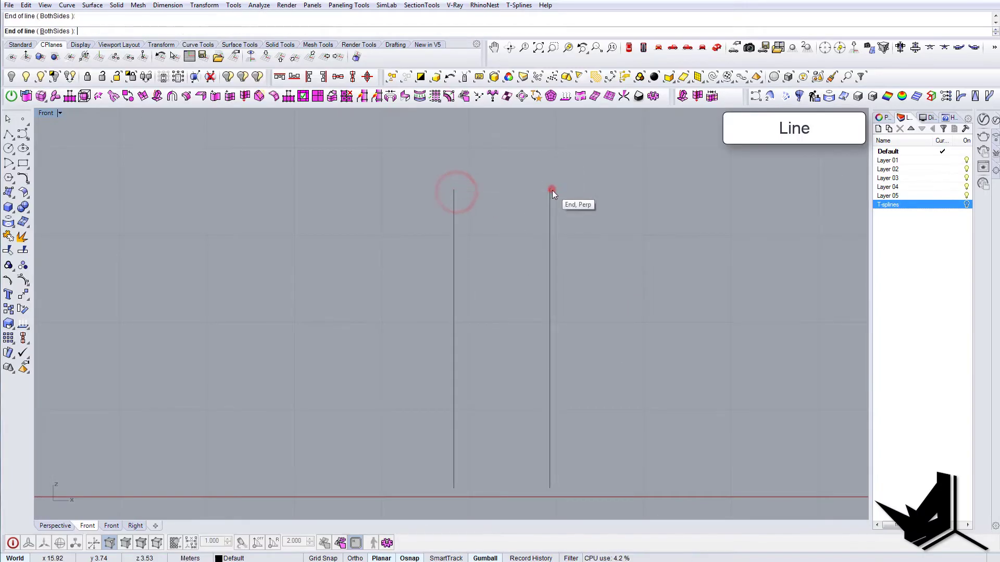
{"action": "right_click_drag", "start_coordinate": [583, 450], "coordinate": [578, 402]}
{"action": "right_click", "coordinate": [578, 401]}
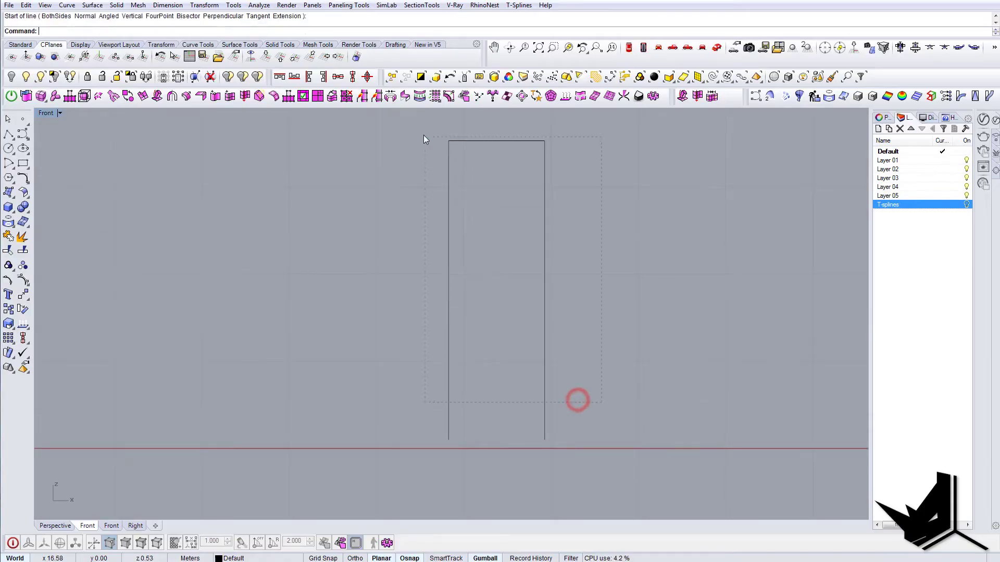
{"action": "left_click_drag", "start_coordinate": [423, 135], "coordinate": [417, 128]}
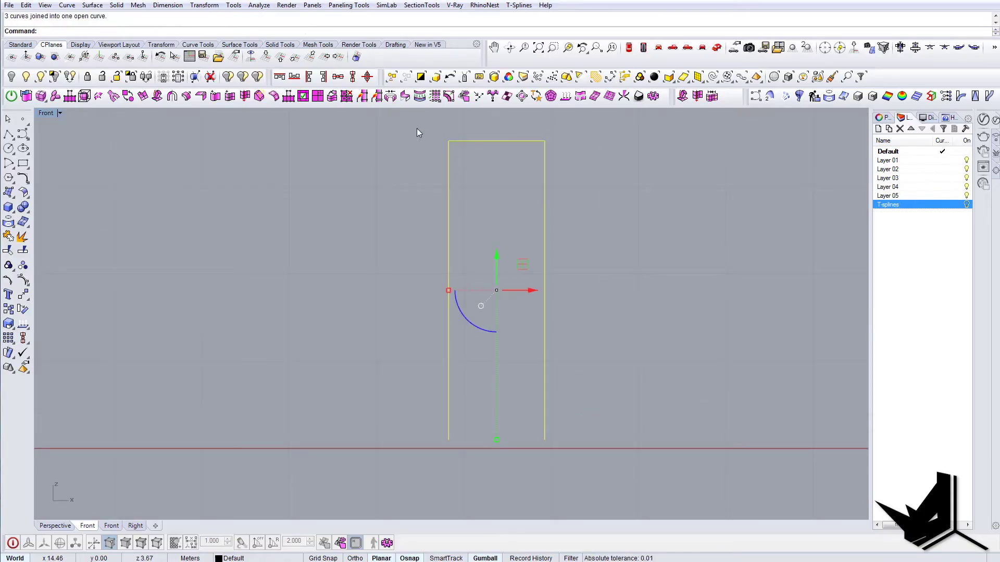
Offset the joined doorway curve inward by 0.07 m to form the door frame's inner outline.
{"action": "type", "text": "o"}
{"action": "key", "text": "Return"}
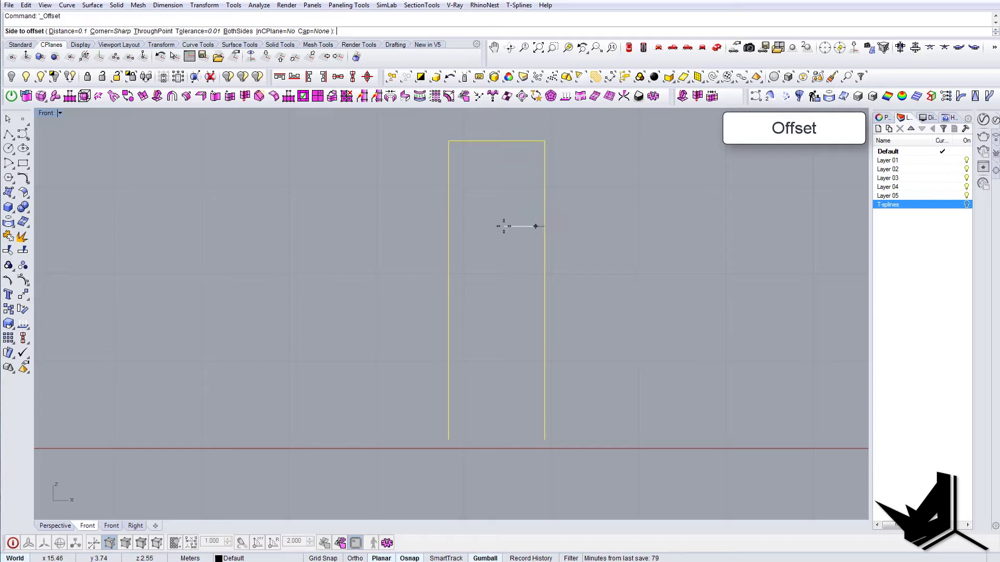
{"action": "type", "text": "d"}
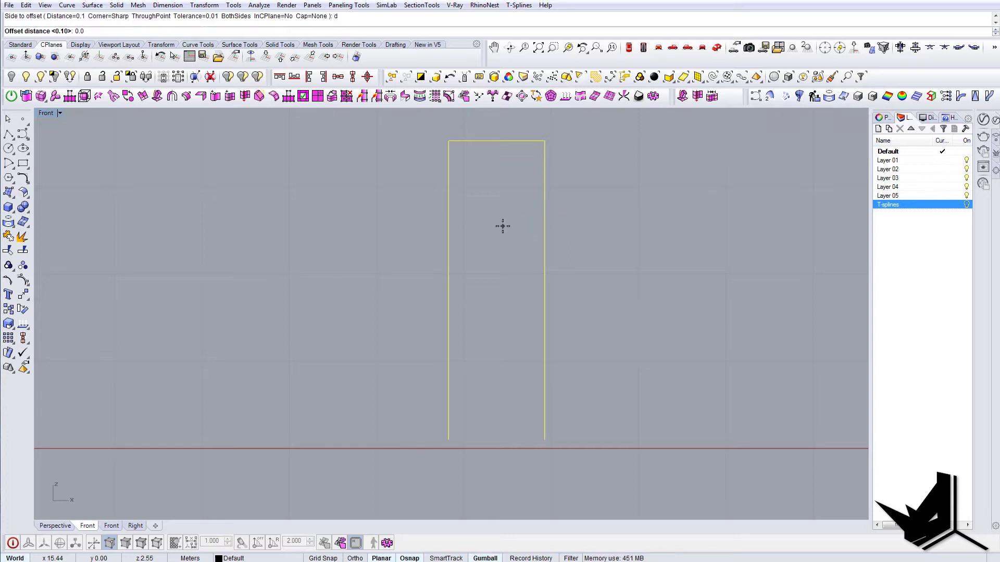
{"action": "left_click", "coordinate": [503, 226]}
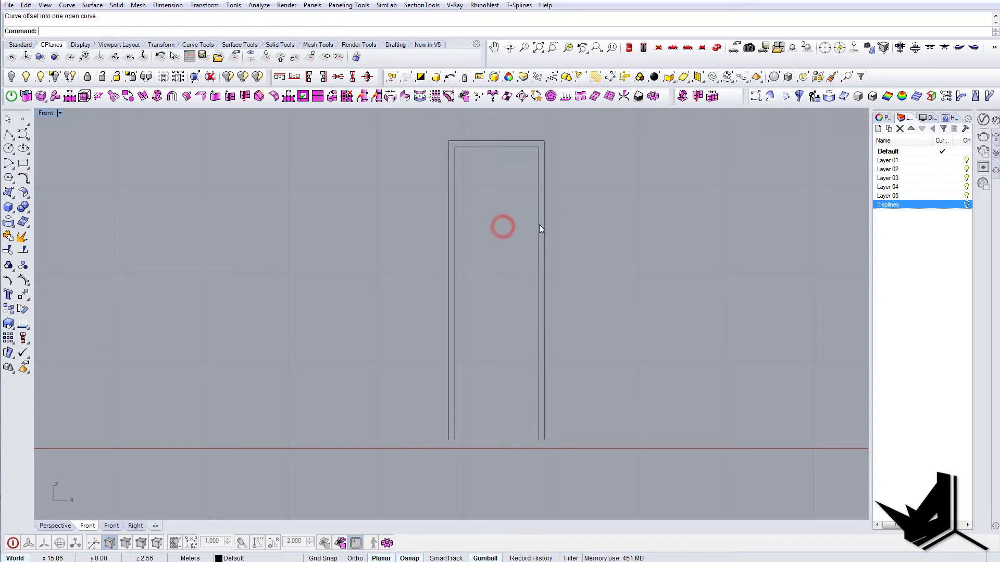
Draw a horizontal line across the inner frame outline at about z 2.73 m and offset it 0.07 m downward for the crossbar.
{"action": "right_click_drag", "start_coordinate": [539, 224], "coordinate": [527, 248]}
{"action": "type", "text": "l"}
{"action": "key", "text": "Return"}
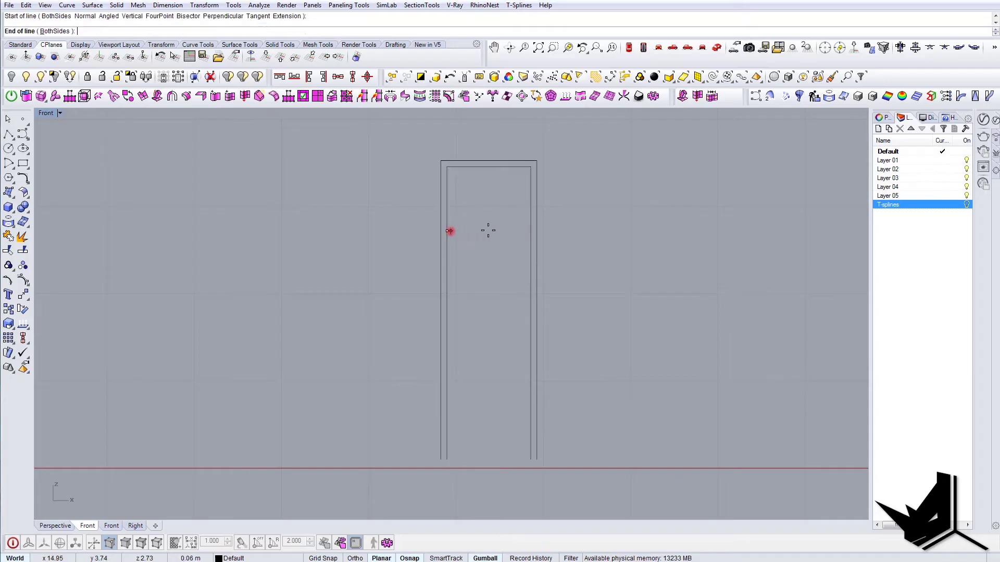
{"action": "left_click", "coordinate": [523, 230]}
{"action": "left_click", "coordinate": [505, 229]}
{"action": "type", "text": "o"}
{"action": "key", "text": "Return"}
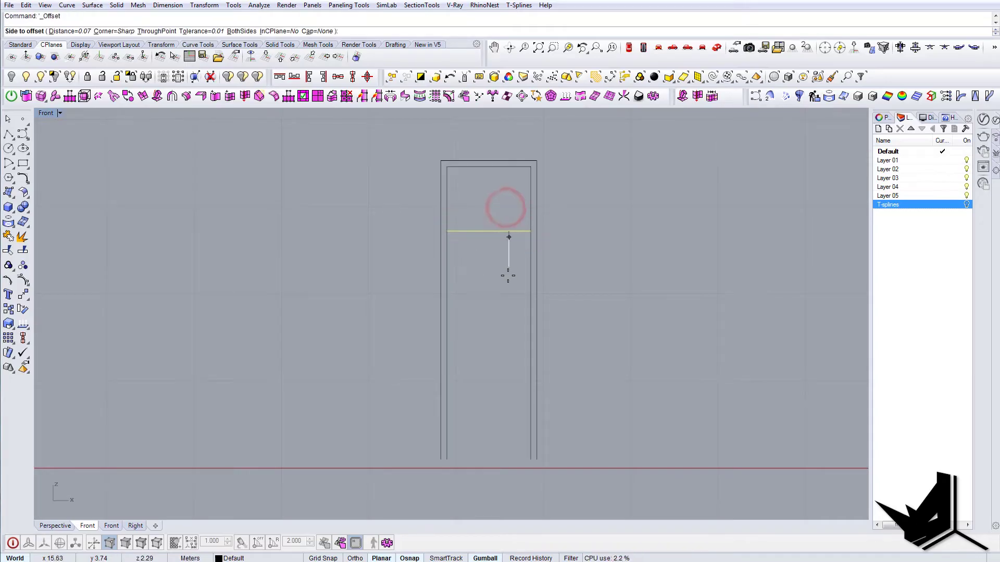
{"action": "left_click", "coordinate": [508, 276]}
{"action": "left_click", "coordinate": [508, 276]}
Close the lower ends of both frame jambs with short lines between the outer and inner outlines.
{"action": "right_click_drag", "start_coordinate": [508, 377], "coordinate": [505, 338]}
{"action": "type", "text": "l"}
{"action": "key", "text": "Return"}
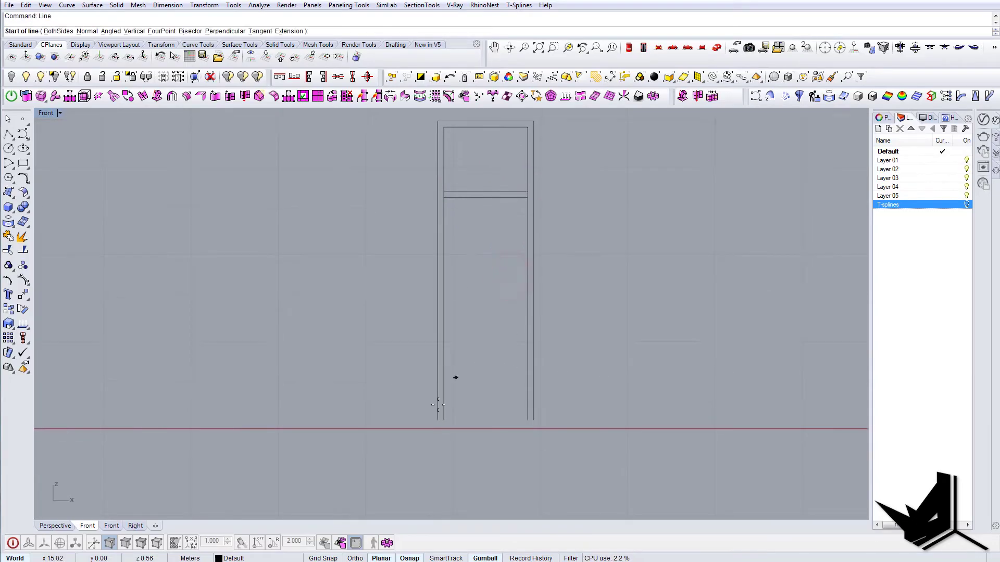
{"action": "left_click", "coordinate": [438, 421]}
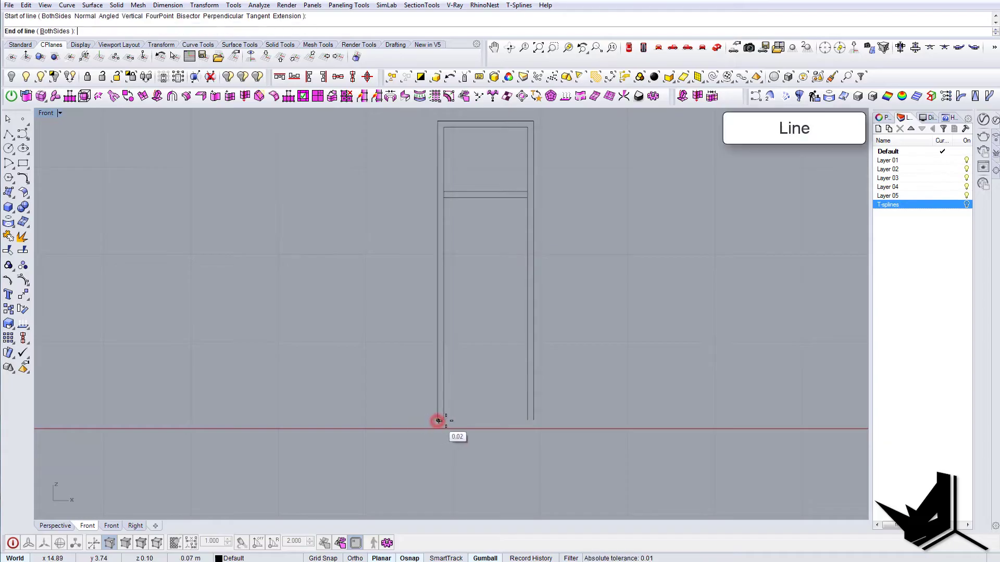
{"action": "left_click", "coordinate": [520, 420]}
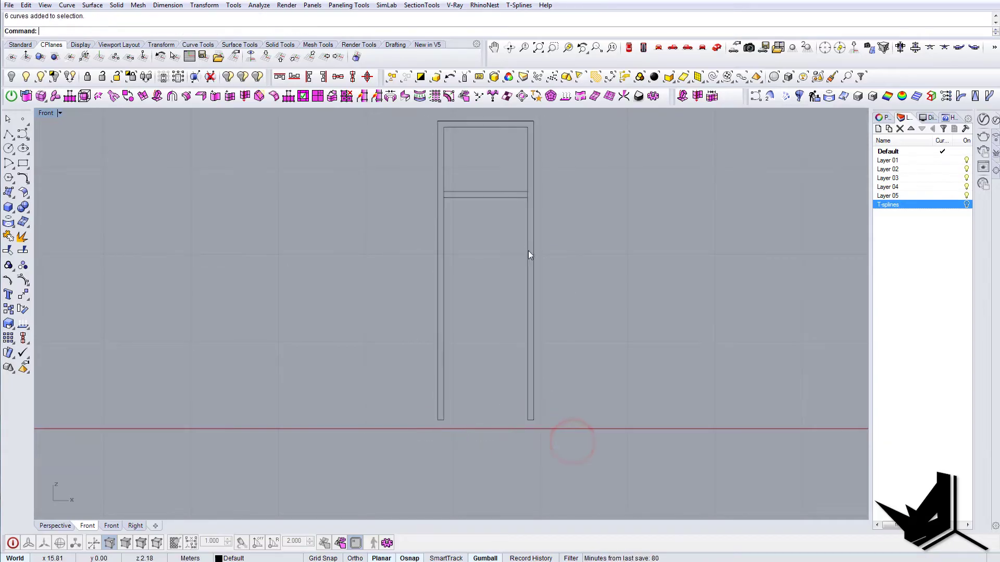
Run CurveBoolean on the frame curves, keeping the outer frame and crossbar regions combined.
{"action": "type", "text": "urveBoolean"}
{"action": "key", "text": "Return"}
{"action": "scroll", "coordinate": [584, 414], "scroll_direction": "down", "scroll_amount": 2}
{"action": "scroll", "coordinate": [594, 428], "scroll_direction": "up", "scroll_amount": 2}
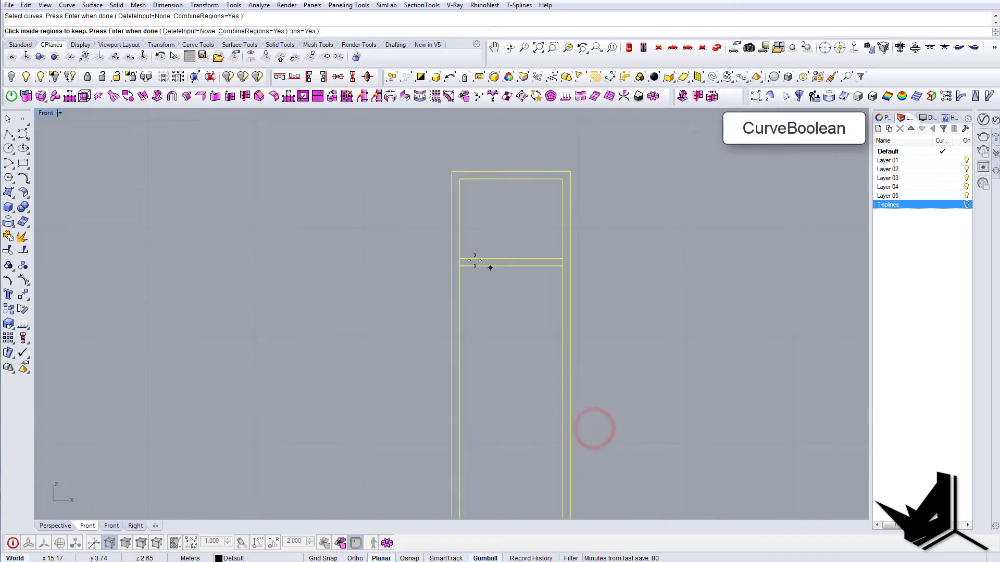
{"action": "left_click", "coordinate": [472, 262]}
{"action": "right_click", "coordinate": [457, 263]}
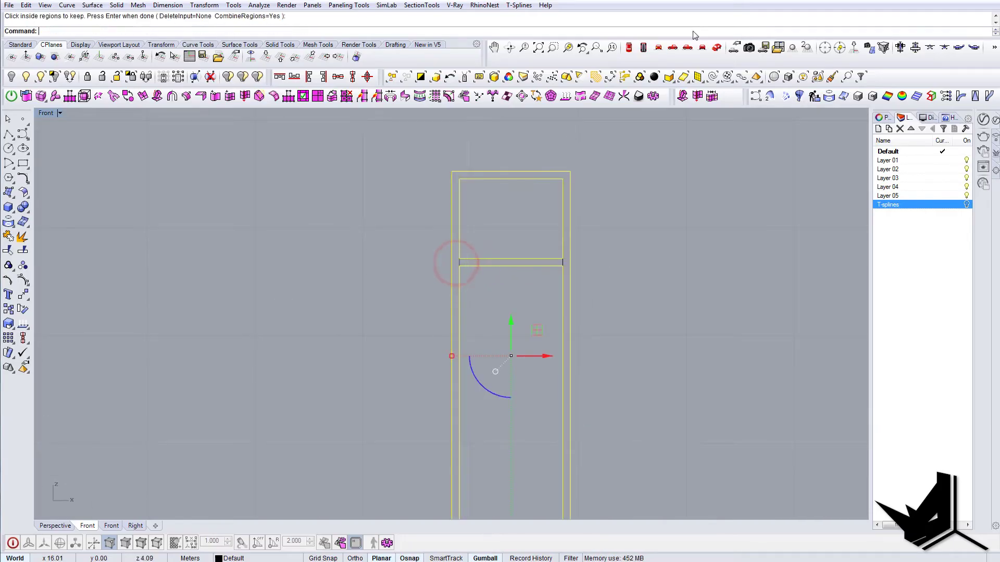
Create a planar surface from the door frame curves in the Perspective view and show the hidden objects.
{"action": "left_click", "coordinate": [716, 47]}
{"action": "right_click_drag", "start_coordinate": [560, 197], "coordinate": [562, 311]}
{"action": "type", "text": "PS"}
{"action": "key", "text": "Return"}
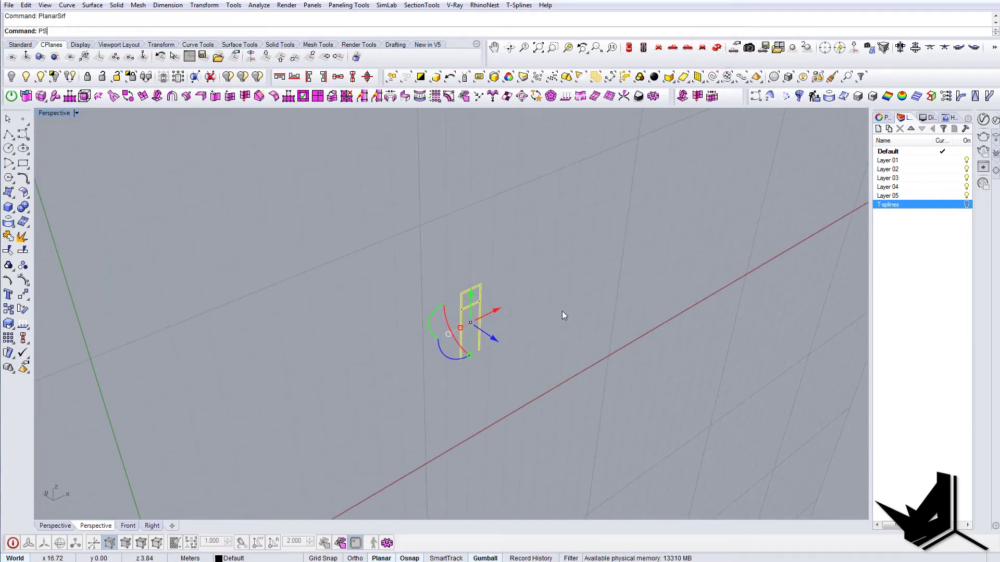
{"action": "key", "text": "Return"}
{"action": "left_click", "coordinate": [31, 76]}
Move the door frame surface backward into the passage between the two curved walls and extrude it to a shallow thickness.
{"action": "scroll", "coordinate": [521, 312], "scroll_direction": "up", "scroll_amount": 10}
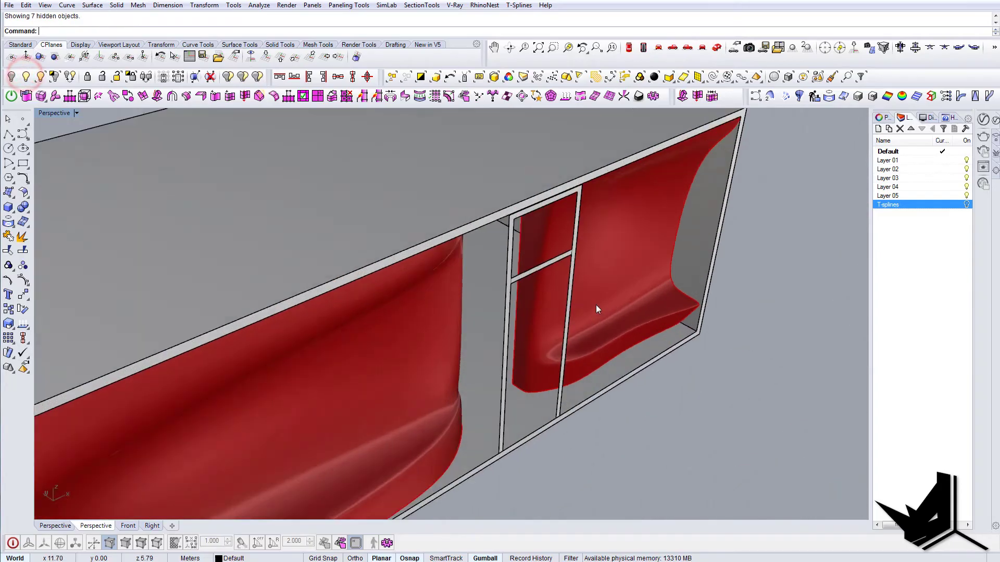
{"action": "left_click", "coordinate": [475, 272]}
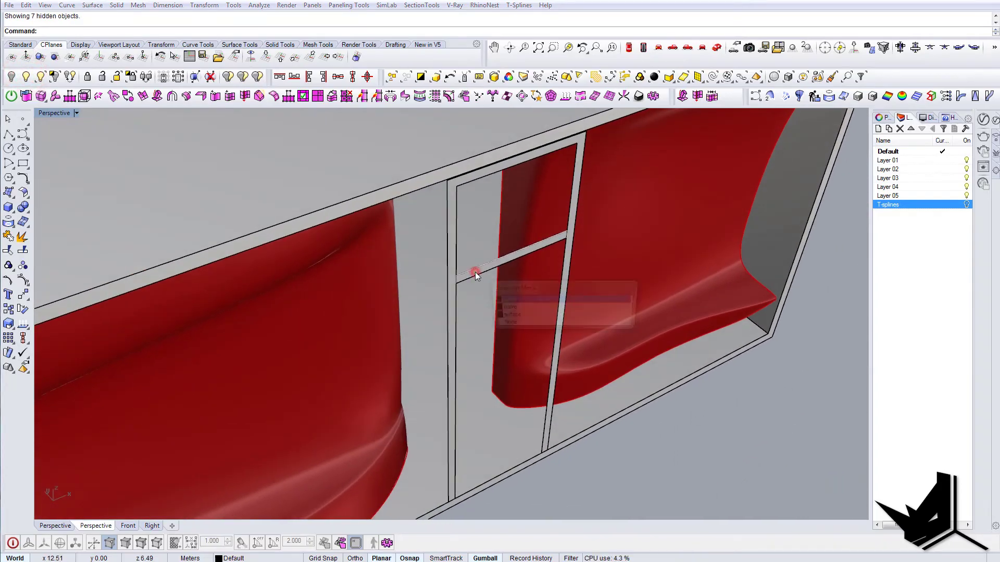
{"action": "left_click", "coordinate": [506, 317]}
{"action": "scroll", "coordinate": [511, 314], "scroll_direction": "down", "scroll_amount": 1}
{"action": "left_click_drag", "start_coordinate": [532, 353], "coordinate": [454, 293]}
{"action": "key", "text": "Escape"}
{"action": "right_click_drag", "start_coordinate": [478, 358], "coordinate": [514, 293]}
{"action": "scroll", "coordinate": [443, 317], "scroll_direction": "down", "scroll_amount": 4}
{"action": "scroll", "coordinate": [498, 298], "scroll_direction": "up", "scroll_amount": 5}
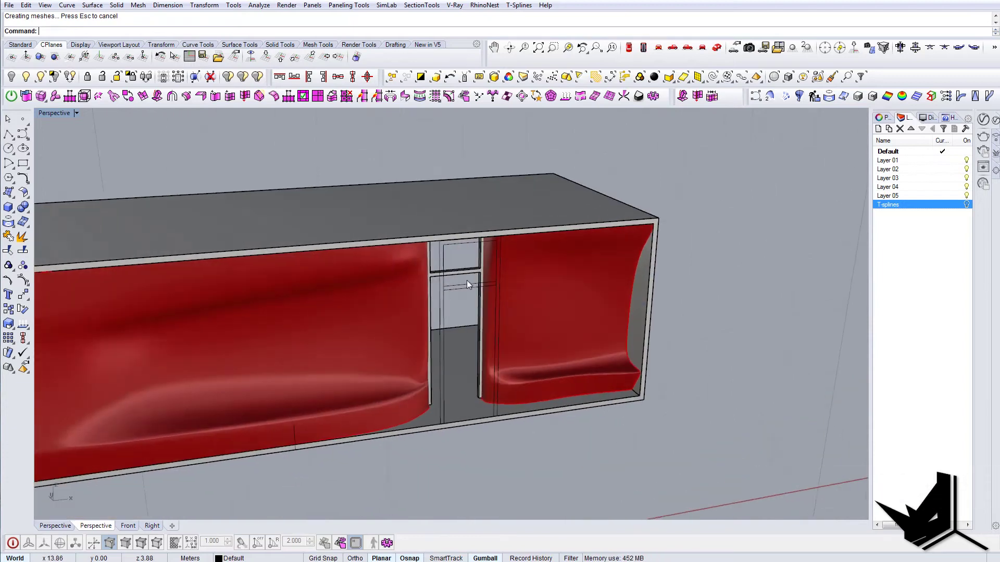
{"action": "left_click", "coordinate": [458, 295]}
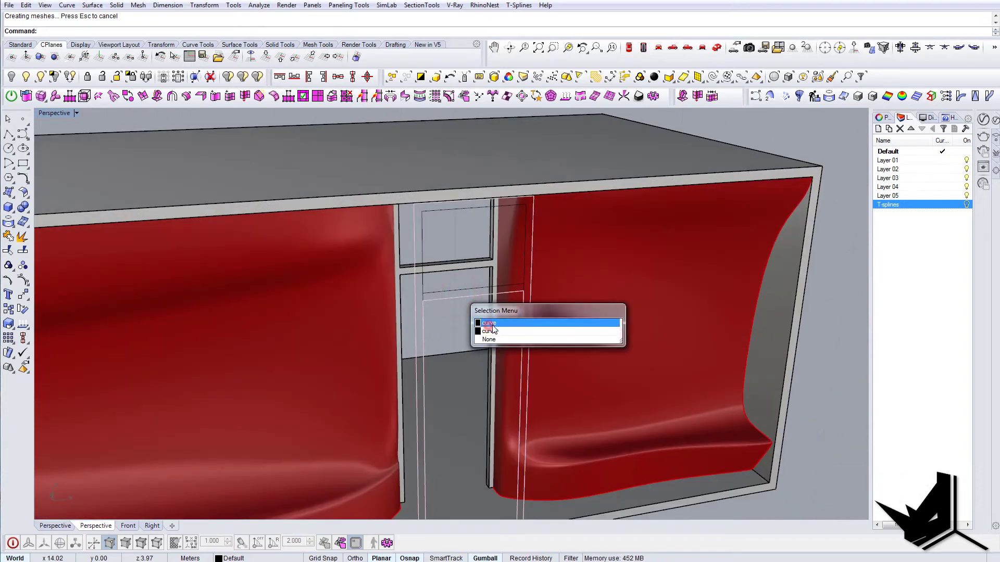
{"action": "right_click_drag", "start_coordinate": [487, 324], "coordinate": [481, 348]}
{"action": "key", "text": "Return"}
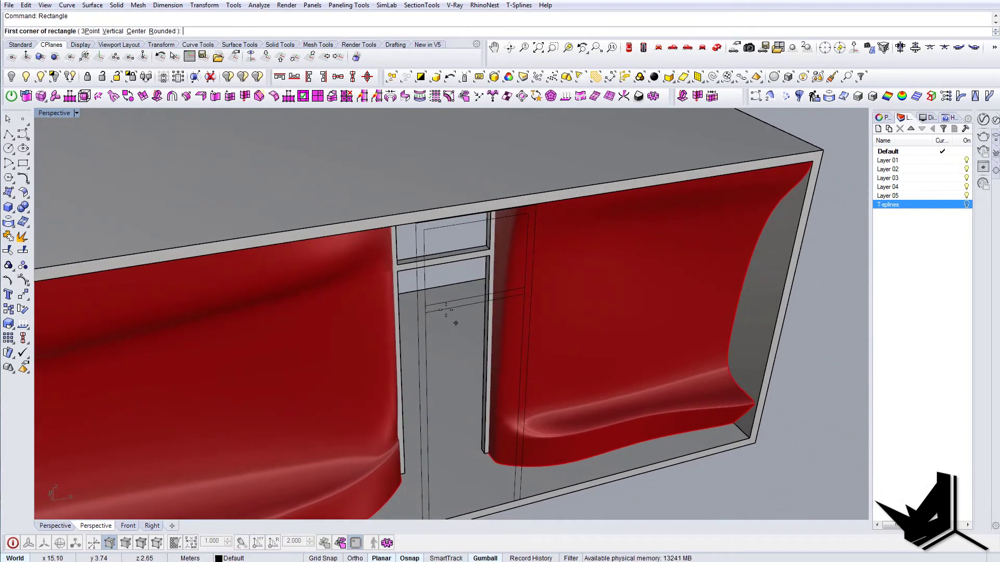
{"action": "type", "text": "p"}
{"action": "key", "text": "Return"}
{"action": "left_click", "coordinate": [427, 313]}
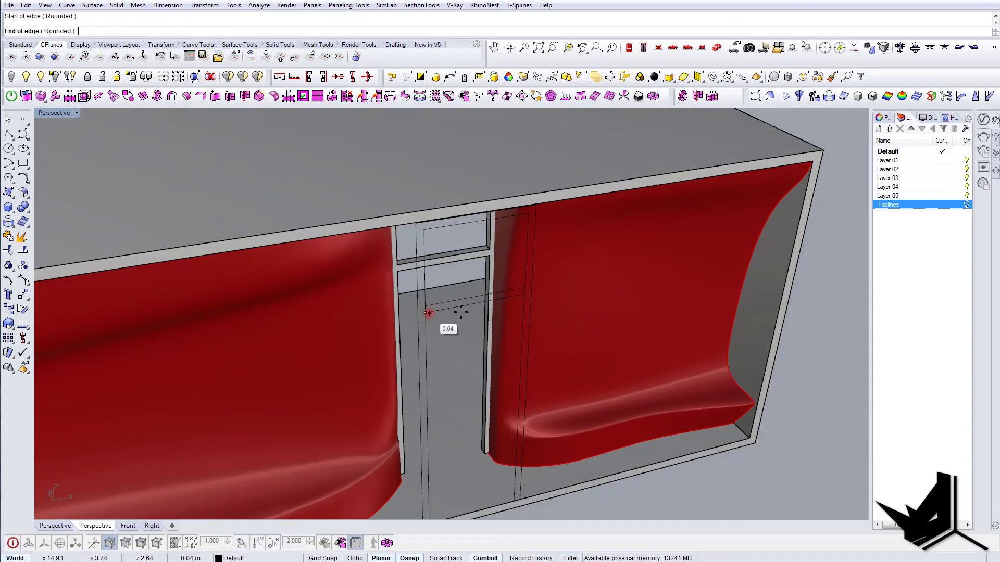
{"action": "left_click", "coordinate": [524, 295]}
{"action": "key", "text": "Escape"}
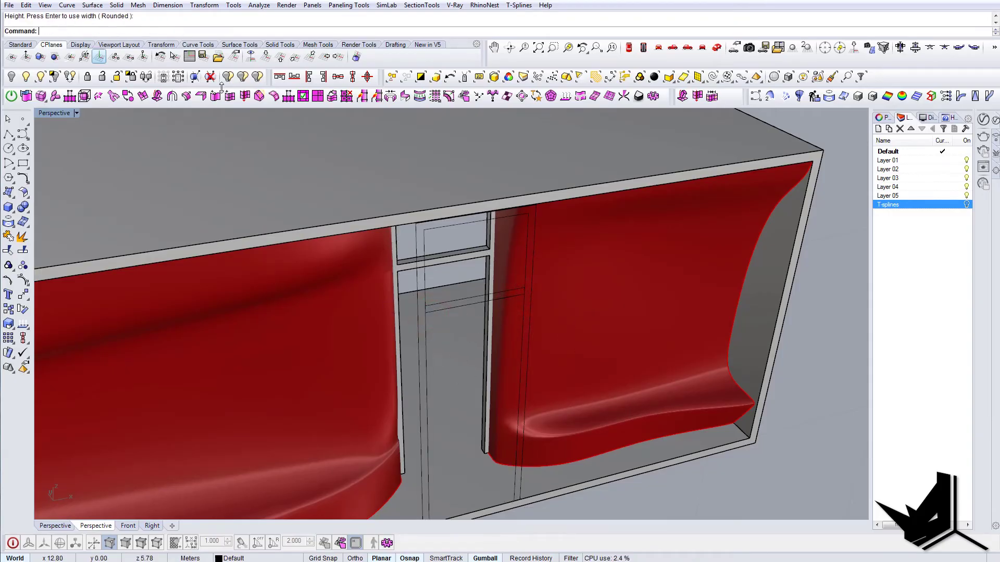
Set the construction plane to World Top and draw a three-point rectangle from the crossbar's lower edge down to the floor between the jambs.
{"action": "left_click", "coordinate": [266, 57]}
{"action": "right_click_drag", "start_coordinate": [439, 323], "coordinate": [464, 257]}
{"action": "type", "text": "Rectangle"}
{"action": "key", "text": "Return"}
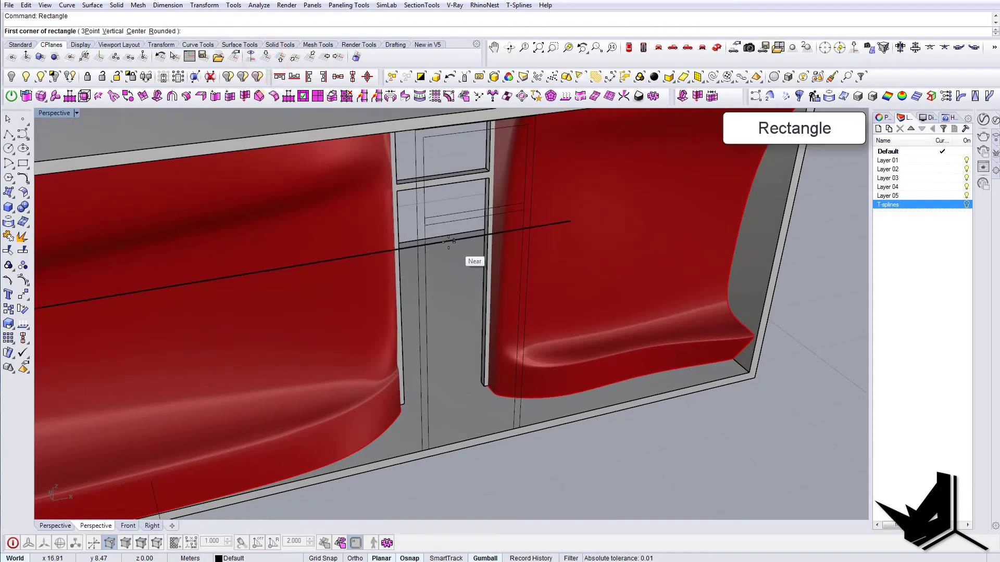
{"action": "type", "text": "p"}
{"action": "key", "text": "Return"}
{"action": "left_click", "coordinate": [425, 229]}
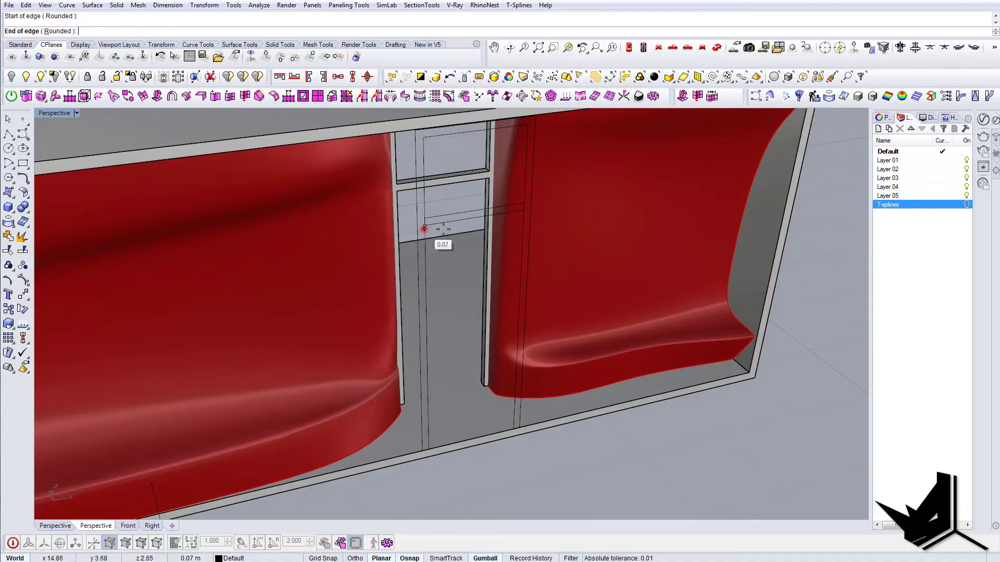
{"action": "left_click", "coordinate": [523, 209]}
{"action": "left_click", "coordinate": [511, 428]}
Create a planar surface from the door rectangle with PlanarSrf.
{"action": "left_click", "coordinate": [514, 419]}
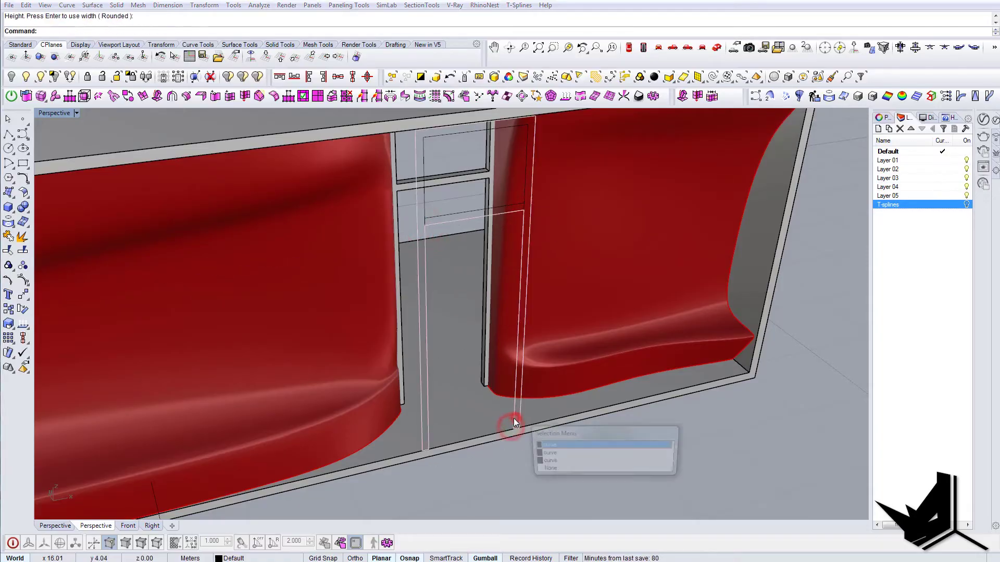
{"action": "left_click", "coordinate": [547, 455]}
{"action": "right_click_drag", "start_coordinate": [535, 397], "coordinate": [541, 413]}
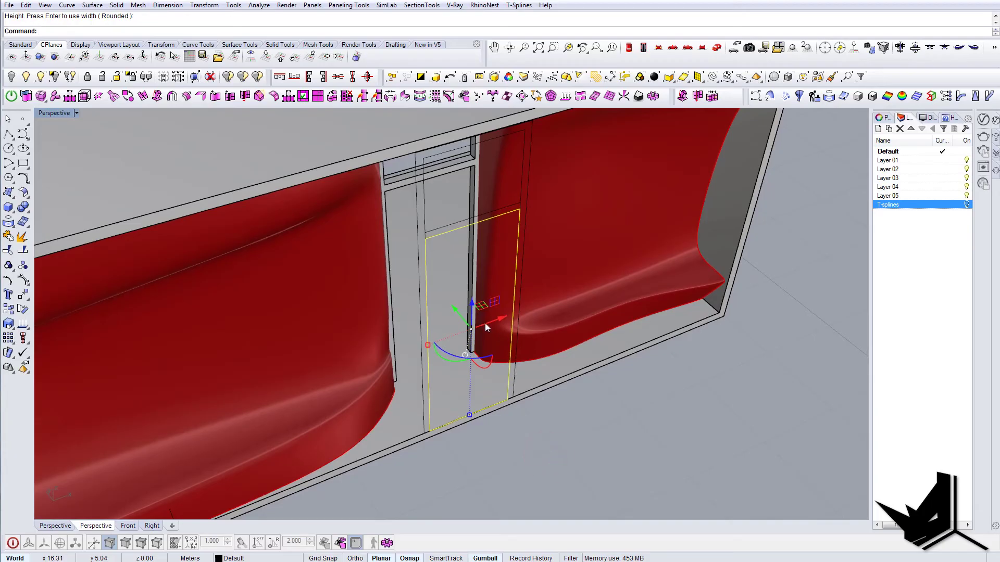
{"action": "type", "text": "PlanarSrf"}
{"action": "key", "text": "Return"}
{"action": "key", "text": "Escape"}
Move the door surface backward toward the frame and align its lower corner with the base of the frame's jamb.
{"action": "left_click", "coordinate": [457, 323]}
{"action": "mouse_move", "coordinate": [457, 323]}
{"action": "right_mouse_down"}
{"action": "mouse_move", "coordinate": [467, 328]}
{"action": "mouse_move", "coordinate": [454, 309]}
{"action": "right_mouse_up"}
{"action": "left_click_drag", "start_coordinate": [454, 309], "coordinate": [399, 283]}
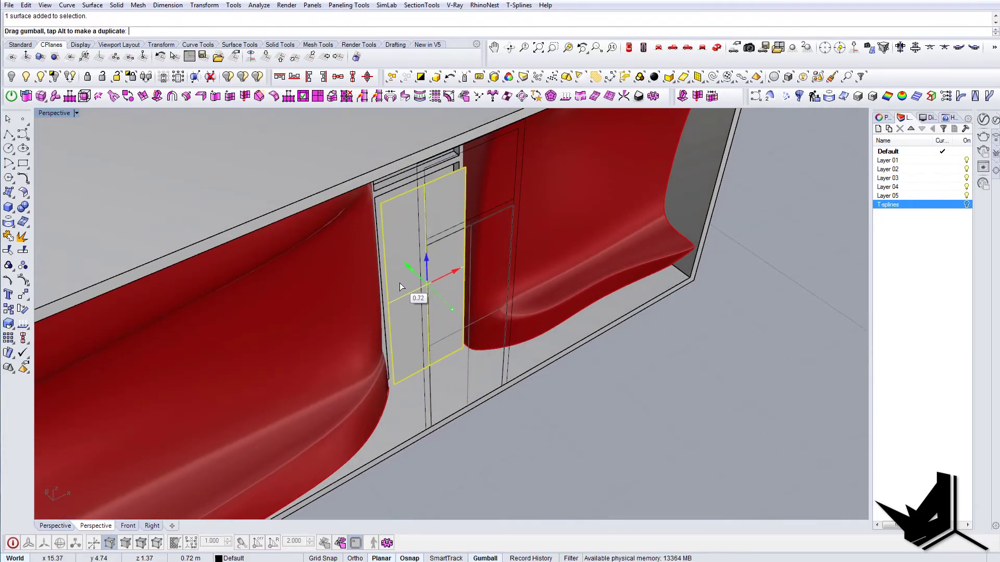
{"action": "scroll", "coordinate": [376, 371], "scroll_direction": "up", "scroll_amount": 5}
{"action": "type", "text": "m"}
{"action": "key", "text": "Return"}
{"action": "left_click", "coordinate": [411, 400]}
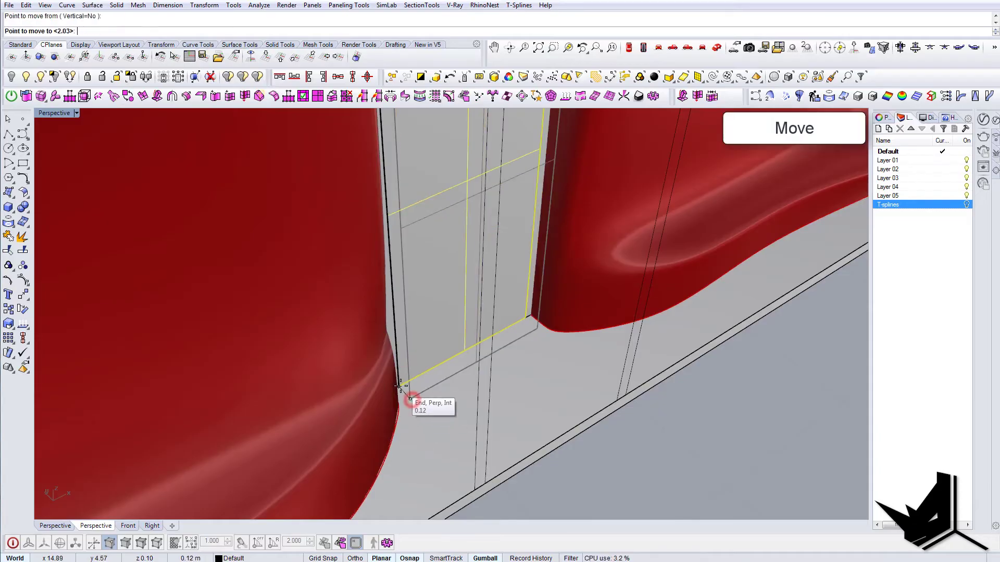
{"action": "left_click", "coordinate": [400, 387]}
Rotate the door surface about its lower jamb-side corner so it swings open outward from the frame.
{"action": "type", "text": "Rotate"}
{"action": "key", "text": "Return"}
{"action": "left_click", "coordinate": [399, 387]}
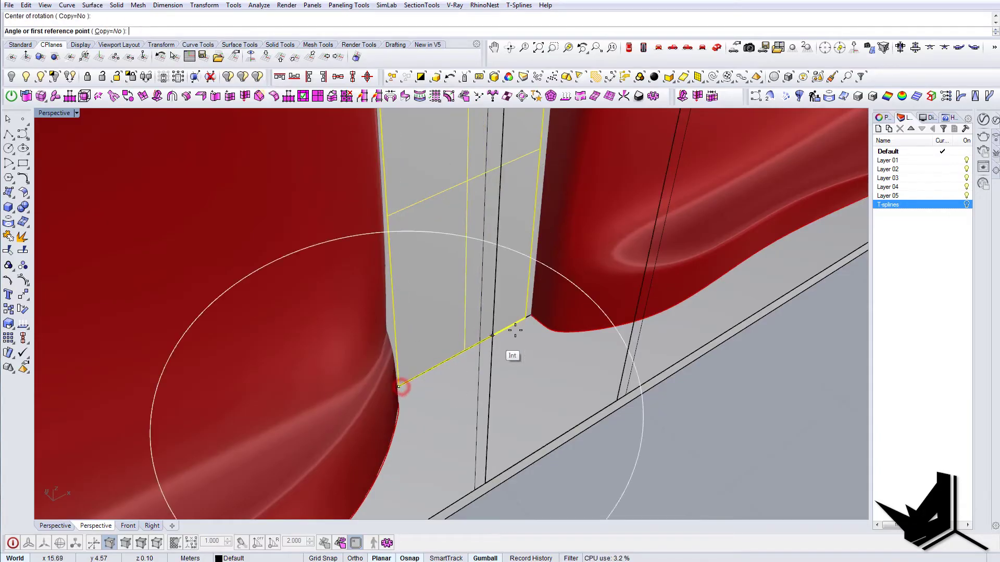
{"action": "left_click", "coordinate": [525, 318]}
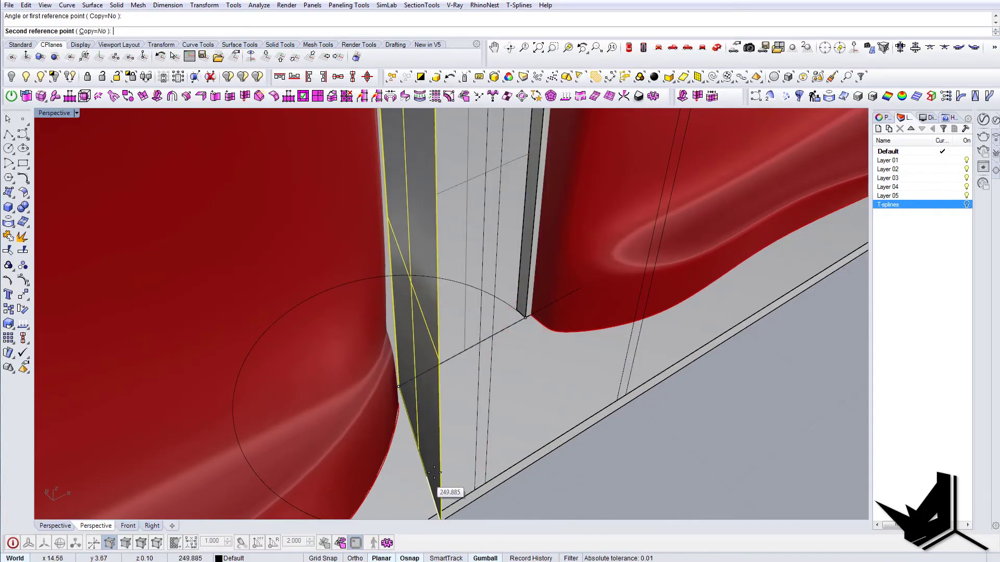
{"action": "left_click", "coordinate": [437, 472]}
{"action": "right_click_drag", "start_coordinate": [439, 471], "coordinate": [405, 434]}
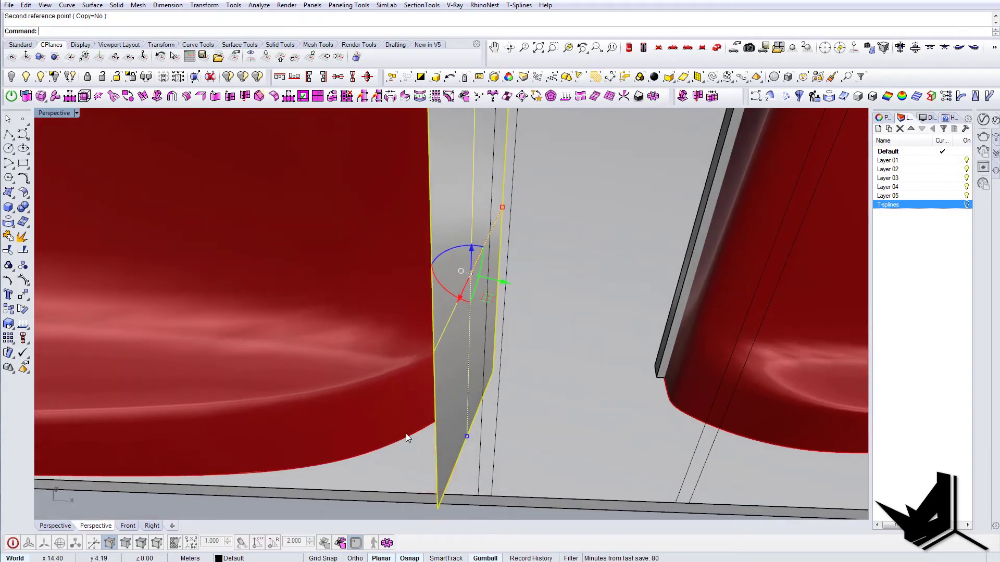
Thicken the opened door surface into a solid with OffsetSrf at a distance of 0.03.
{"action": "type", "text": "OffsetSrf"}
{"action": "key", "text": "Return"}
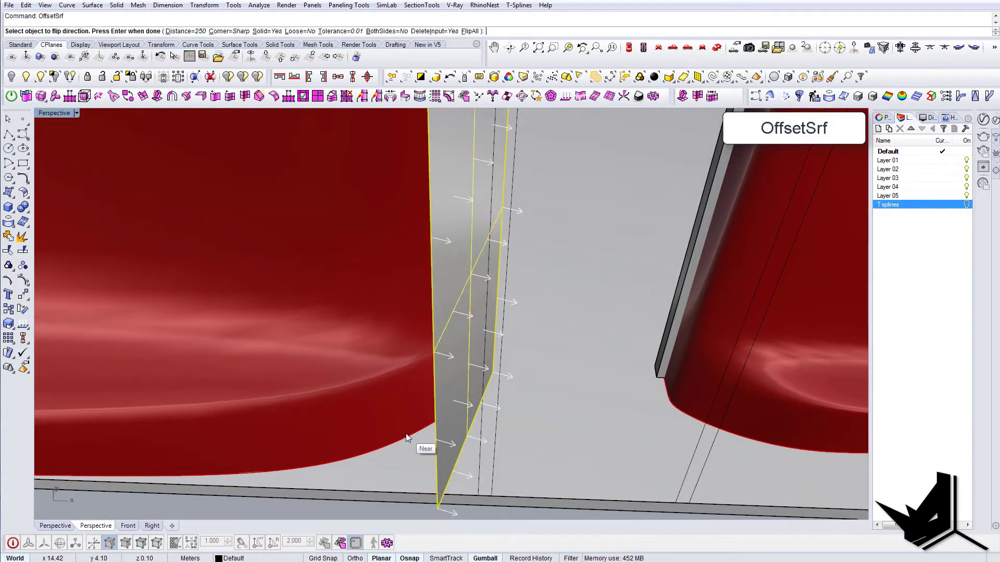
{"action": "type", "text": "d"}
{"action": "key", "text": "Return"}
{"action": "type", "text": "0."}
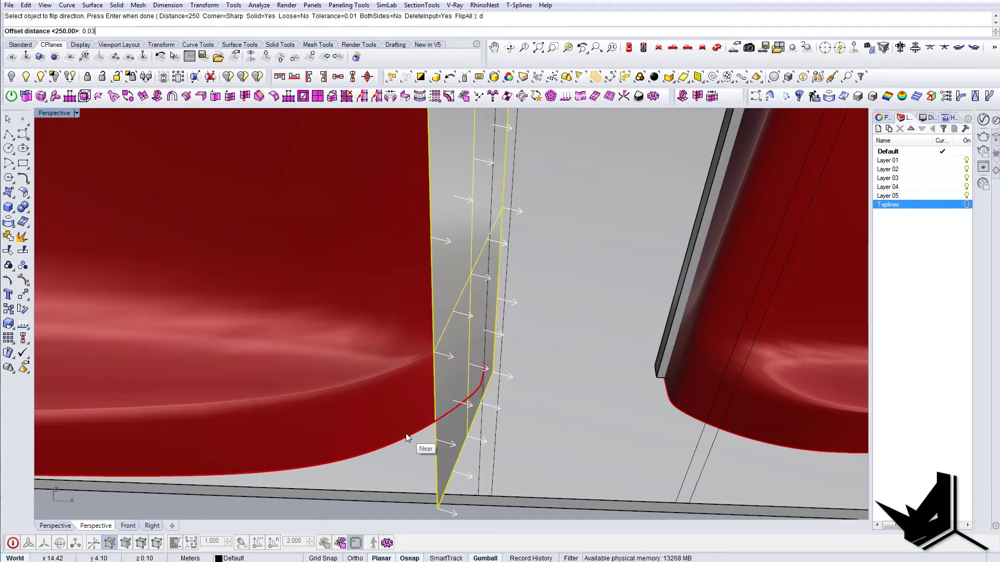
{"action": "key", "text": "Return"}
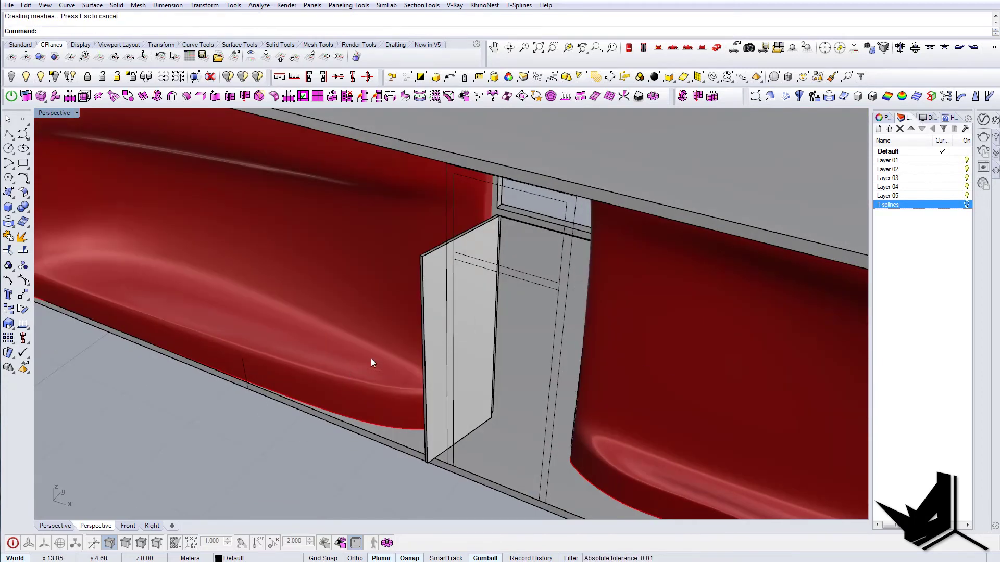
Duplicate the border of the opened door's large face with DupBorder.
{"action": "right_click_drag", "start_coordinate": [371, 359], "coordinate": [506, 348]}
{"action": "left_click", "coordinate": [465, 277]}
{"action": "key", "text": "Escape"}
{"action": "right_click_drag", "start_coordinate": [464, 276], "coordinate": [476, 277]}
{"action": "scroll", "coordinate": [467, 275], "scroll_direction": "up", "scroll_amount": 5}
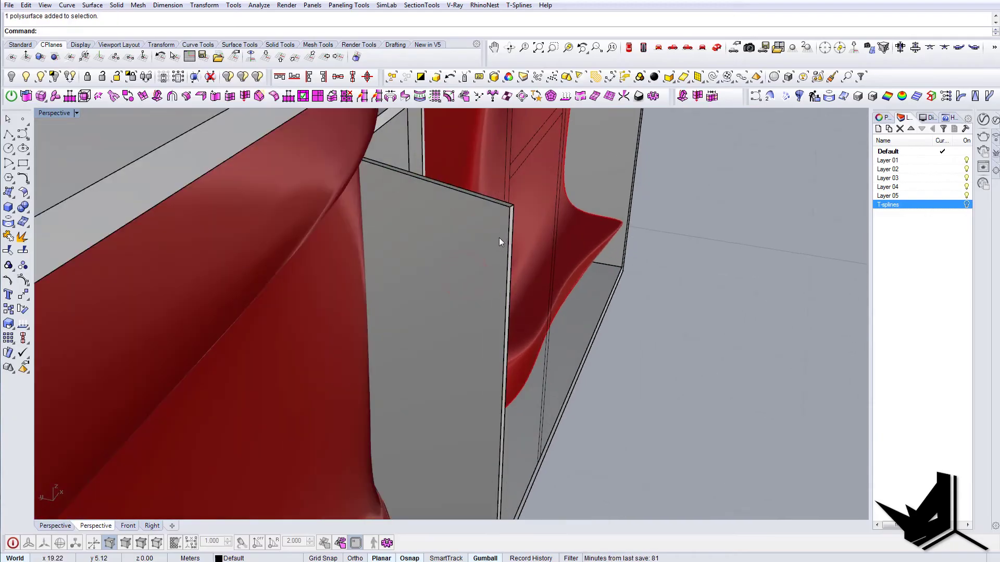
{"action": "type", "text": "DupBorder"}
{"action": "key", "text": "Return"}
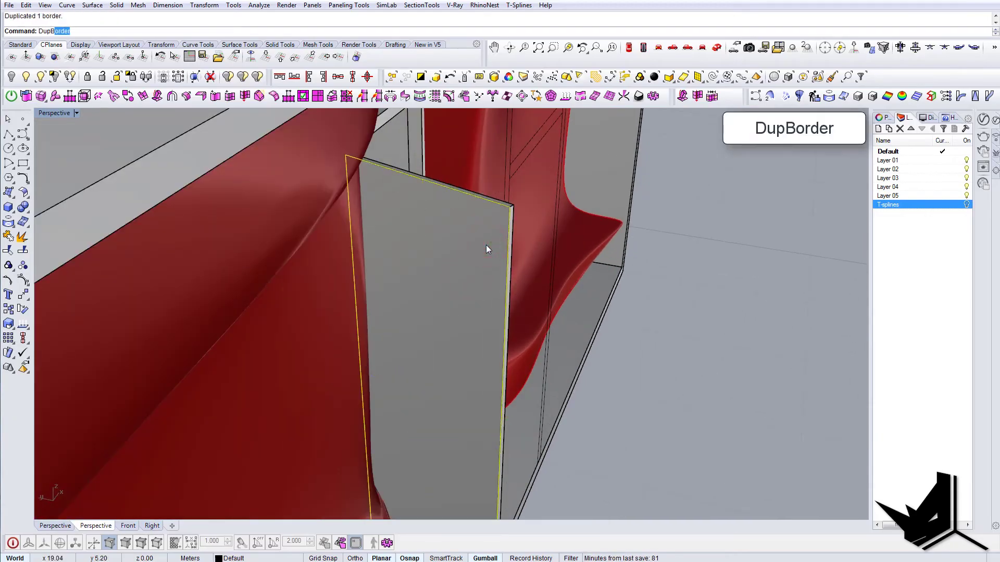
Offset the duplicated border inward on the door face by 0.05 with OffsetCrvOnSrf.
{"action": "type", "text": "OffsetCrvOnSrf"}
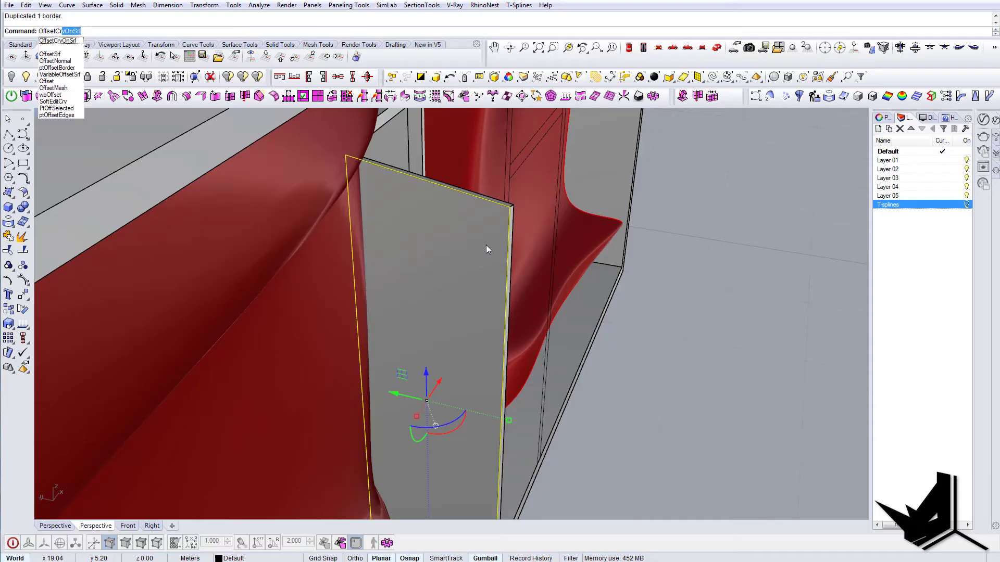
{"action": "key", "text": "Return"}
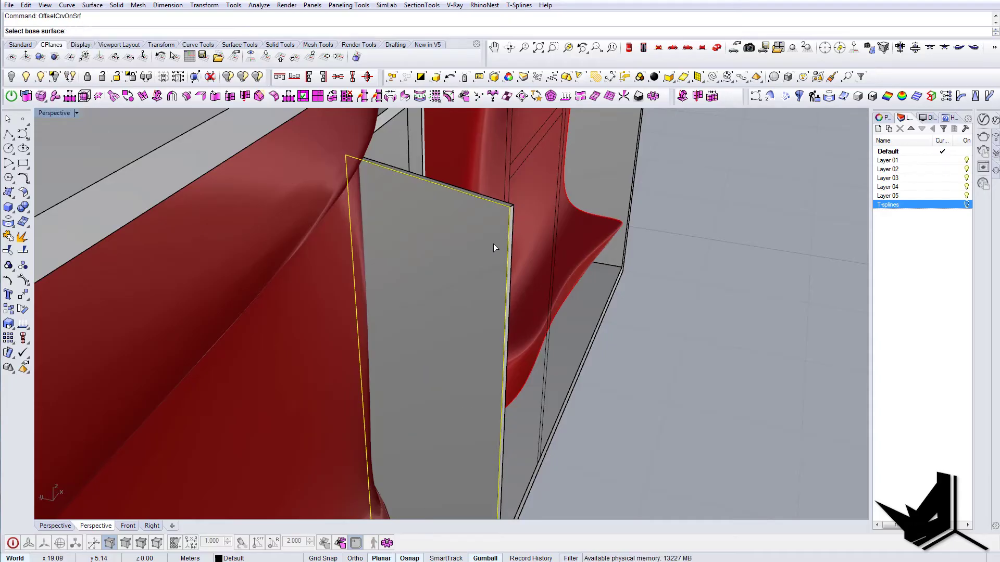
{"action": "left_click", "coordinate": [488, 244]}
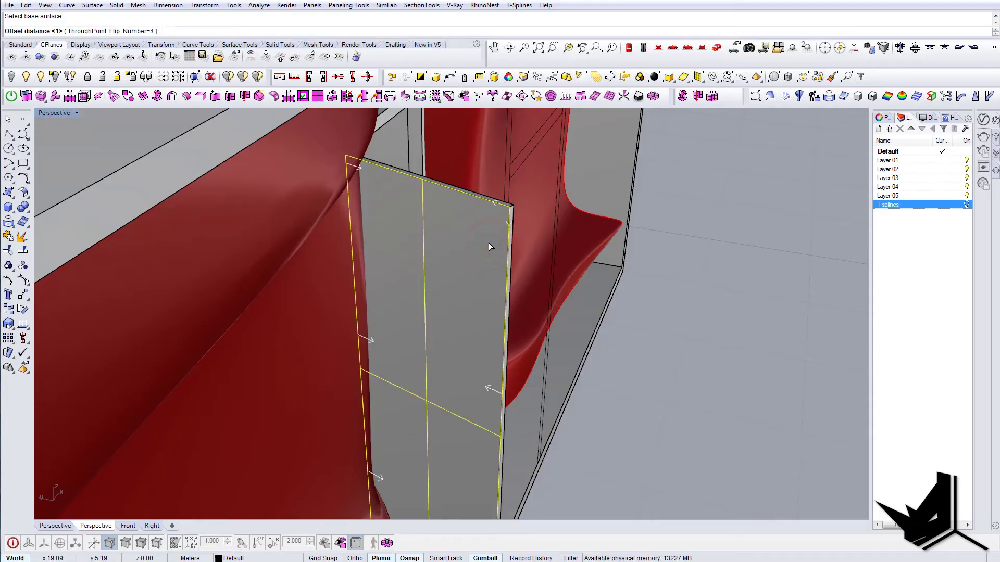
{"action": "type", "text": "0.05"}
{"action": "key", "text": "Return"}
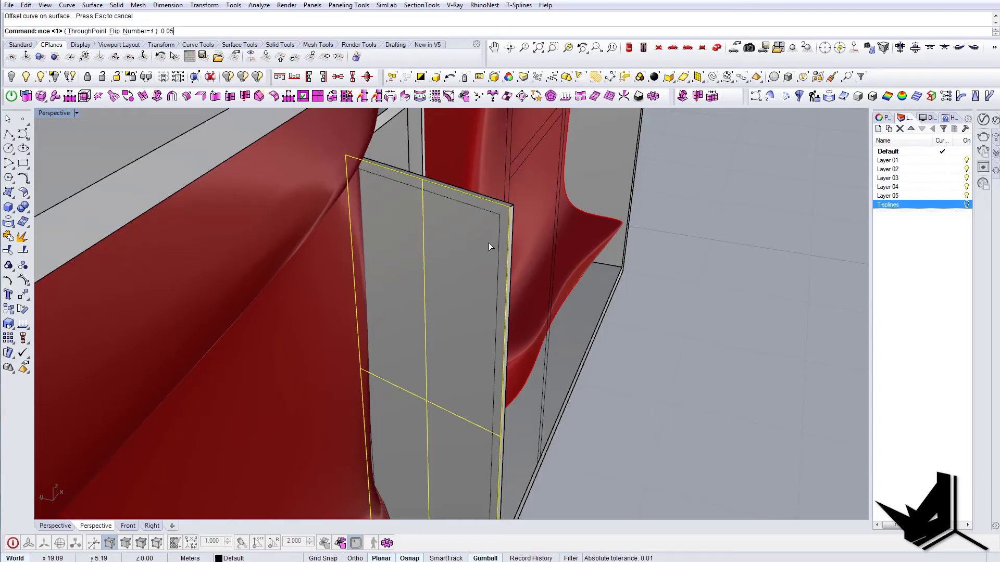
Extrude the inner offset curve into a solid block reaching well past the door's thickness.
{"action": "left_click", "coordinate": [496, 247]}
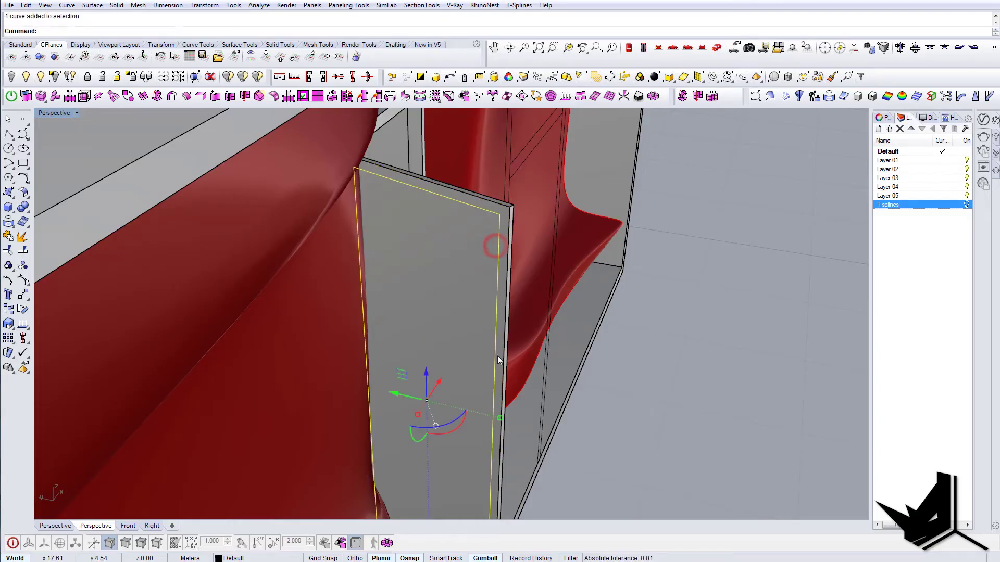
{"action": "right_click_drag", "start_coordinate": [498, 355], "coordinate": [507, 292]}
{"action": "type", "text": "ExtrudeCrv"}
{"action": "key", "text": "Return"}
{"action": "scroll", "coordinate": [500, 227], "scroll_direction": "up", "scroll_amount": 3}
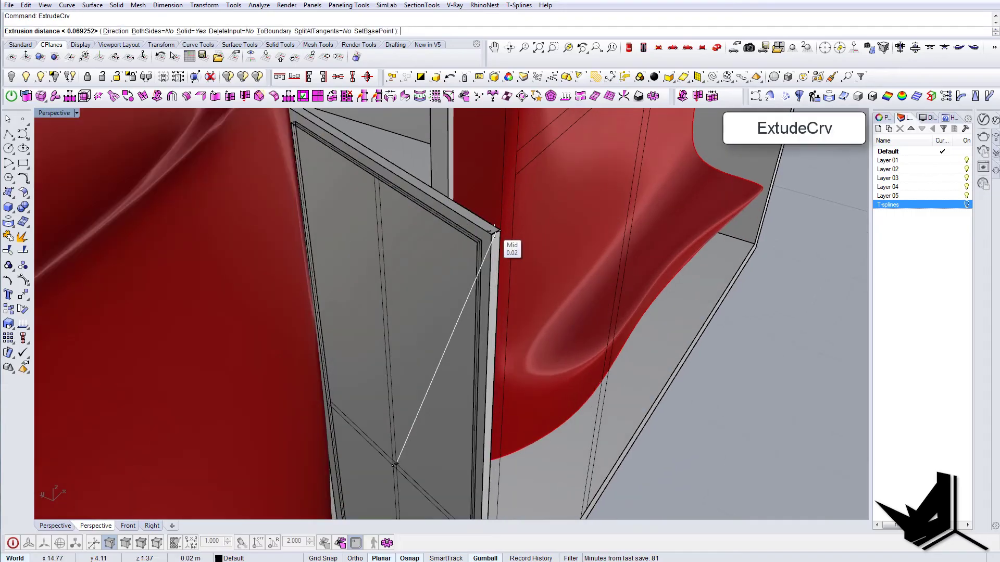
{"action": "left_click", "coordinate": [560, 215]}
{"action": "left_click", "coordinate": [562, 235]}
{"action": "scroll", "coordinate": [560, 296], "scroll_direction": "down", "scroll_amount": 2}
{"action": "scroll", "coordinate": [561, 301], "scroll_direction": "down", "scroll_amount": 3}
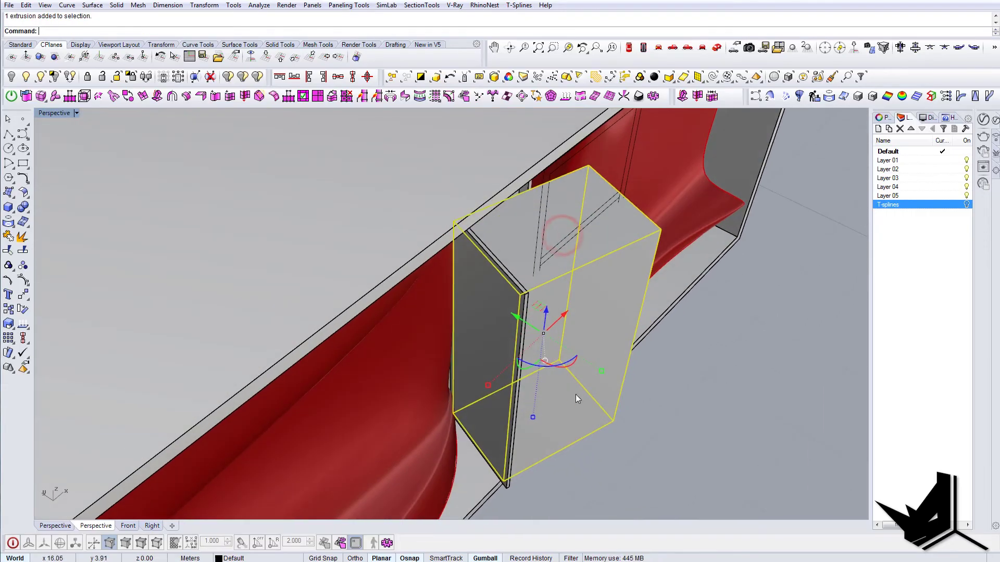
Move the extruded block so it passes completely through both faces of the door.
{"action": "type", "text": "Move"}
{"action": "key", "text": "Return"}
{"action": "left_click", "coordinate": [560, 449]}
{"action": "left_click", "coordinate": [552, 455]}
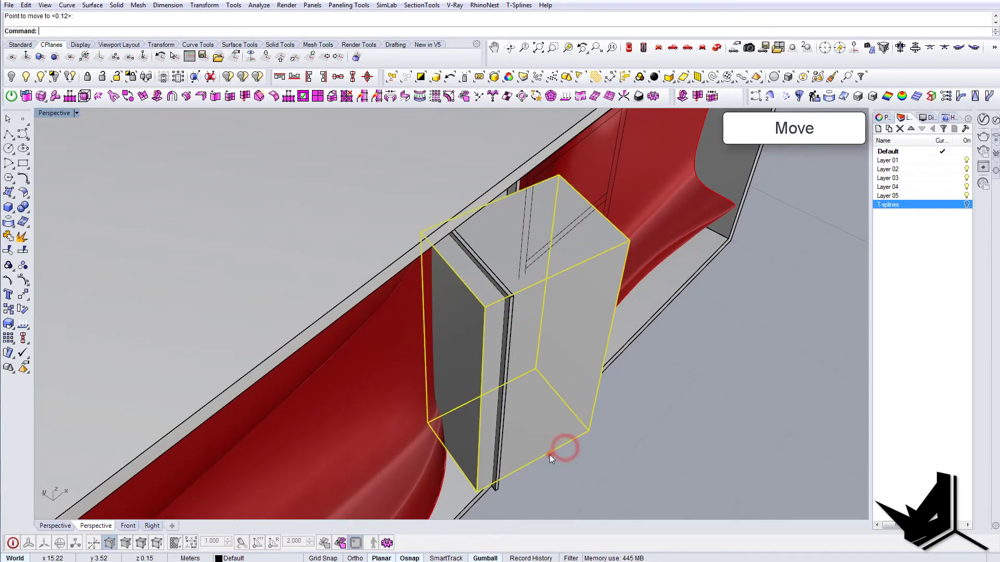
{"action": "key", "text": "Escape"}
Split the door with the block using BooleanSplit and delete the leftover block around it.
{"action": "right_click_drag", "start_coordinate": [552, 455], "coordinate": [576, 439]}
{"action": "type", "text": "BooleanSplit"}
{"action": "key", "text": "Return"}
{"action": "left_click", "coordinate": [520, 284]}
{"action": "key", "text": "Return"}
{"action": "left_click", "coordinate": [547, 300]}
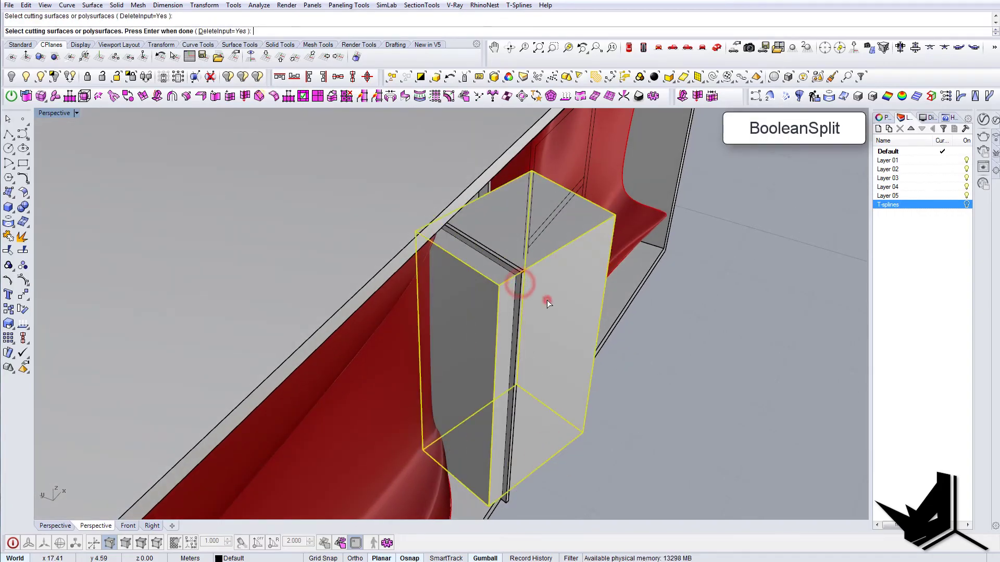
{"action": "key", "text": "Return"}
{"action": "left_click", "coordinate": [493, 298]}
{"action": "key", "text": "Delete"}
Thin the inner door panel with Scale1D across its thickness so it sits recessed within the door's border.
{"action": "left_click", "coordinate": [491, 299]}
{"action": "scroll", "coordinate": [519, 329], "scroll_direction": "up", "scroll_amount": 8}
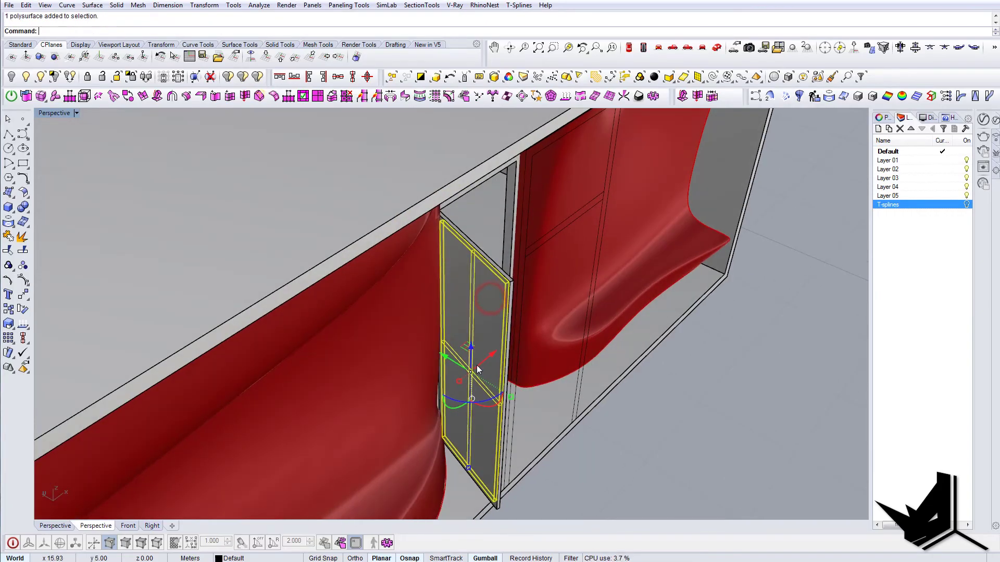
{"action": "type", "text": "Scale1D"}
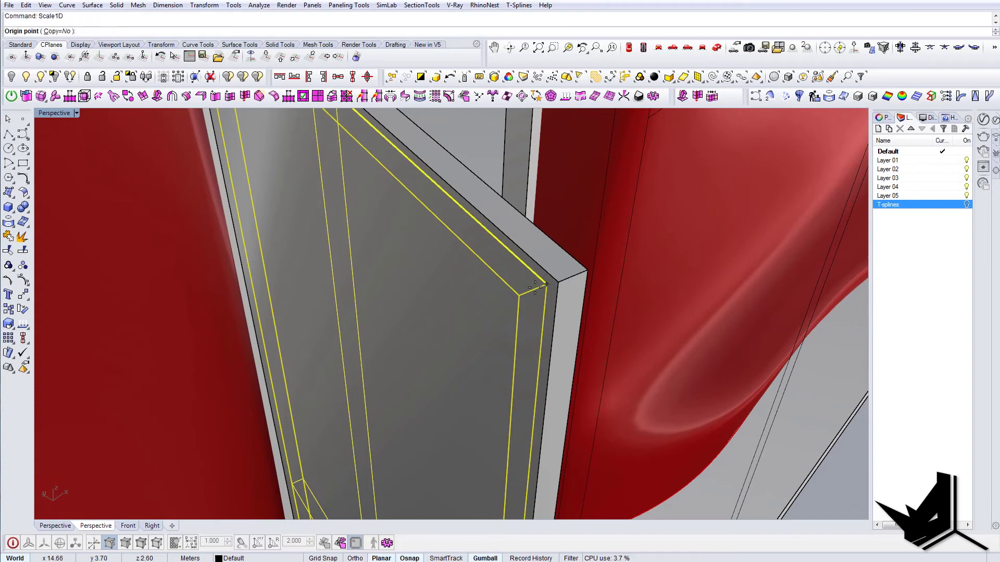
{"action": "key", "text": "Return"}
{"action": "left_click", "coordinate": [546, 286]}
{"action": "scroll", "coordinate": [542, 284], "scroll_direction": "up", "scroll_amount": 5}
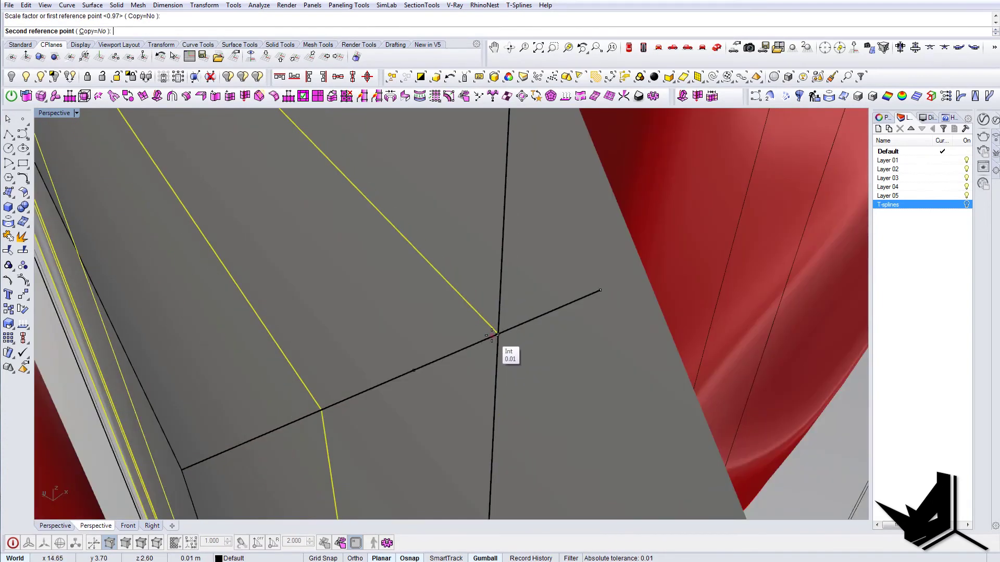
{"action": "left_click", "coordinate": [492, 335]}
{"action": "scroll", "coordinate": [492, 335], "scroll_direction": "down", "scroll_amount": 8}
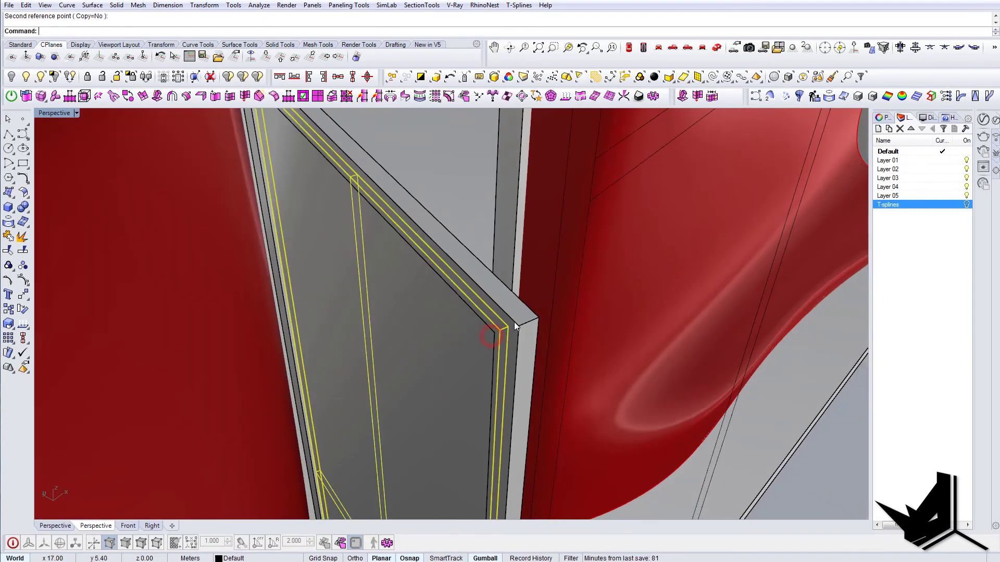
{"action": "key", "text": "Escape"}
Examine the finished door from both sides and the whole pavilion from outside.
{"action": "right_click_drag", "start_coordinate": [493, 335], "coordinate": [444, 291]}
{"action": "scroll", "coordinate": [439, 328], "scroll_direction": "down", "scroll_amount": 4}
{"action": "right_click_drag", "start_coordinate": [439, 328], "coordinate": [653, 374]}
{"action": "scroll", "coordinate": [489, 337], "scroll_direction": "down", "scroll_amount": 7}
{"action": "scroll", "coordinate": [481, 345], "scroll_direction": "up", "scroll_amount": 7}
{"action": "left_click", "coordinate": [480, 354]}
{"action": "key", "text": "Escape"}
{"action": "scroll", "coordinate": [548, 343], "scroll_direction": "down", "scroll_amount": 7}
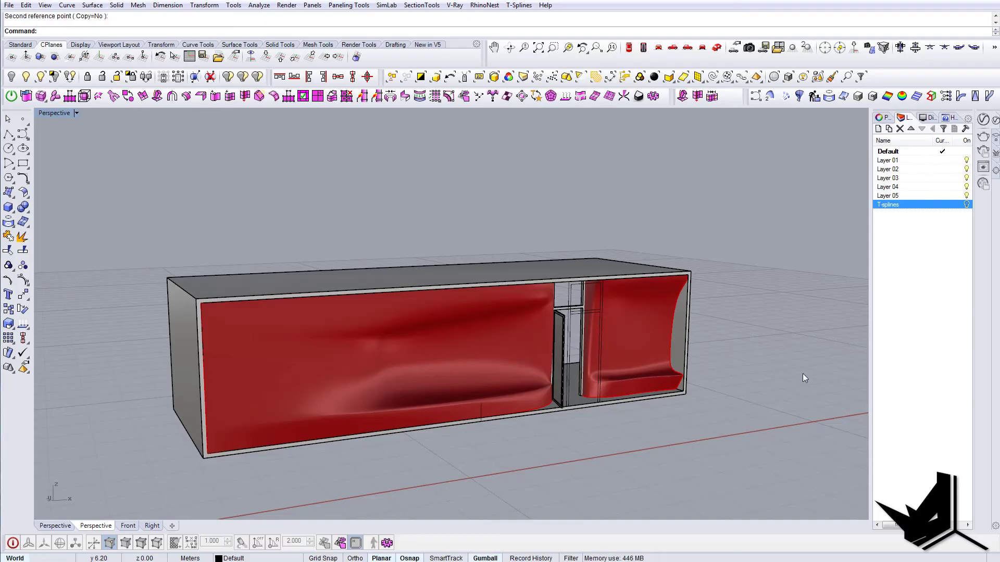
Switch to the save-x-web_large reference photo in Windows Photo Viewer, reposition its window and advance to the next image.
{"action": "key", "text": "alt+Tab"}
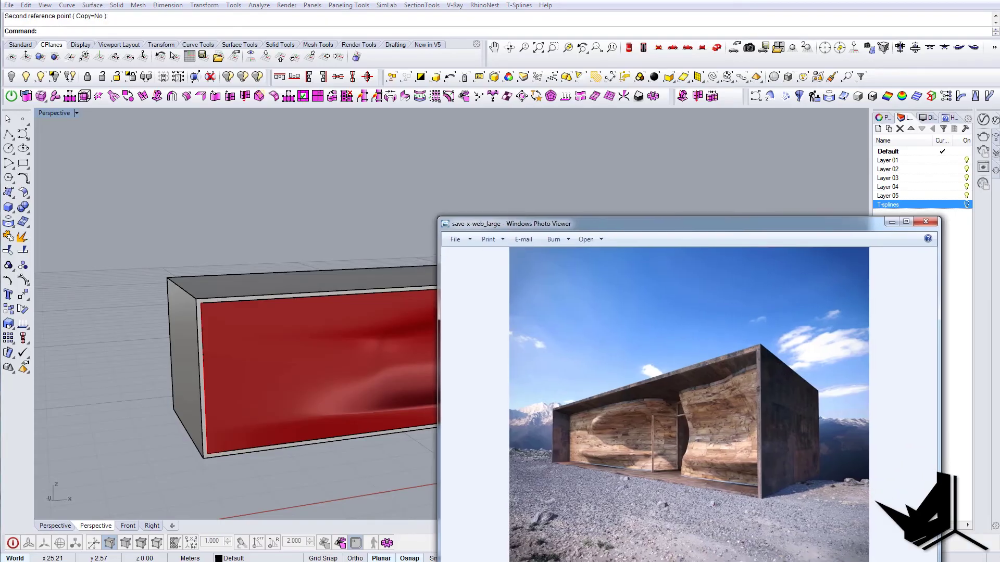
{"action": "left_click_drag", "start_coordinate": [696, 222], "coordinate": [509, 137]}
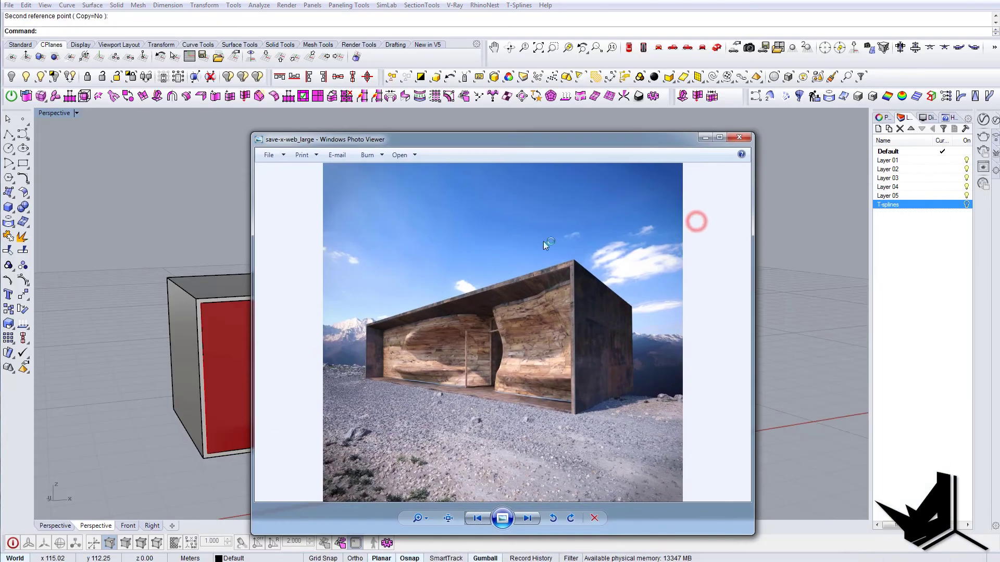
{"action": "left_click", "coordinate": [527, 522]}
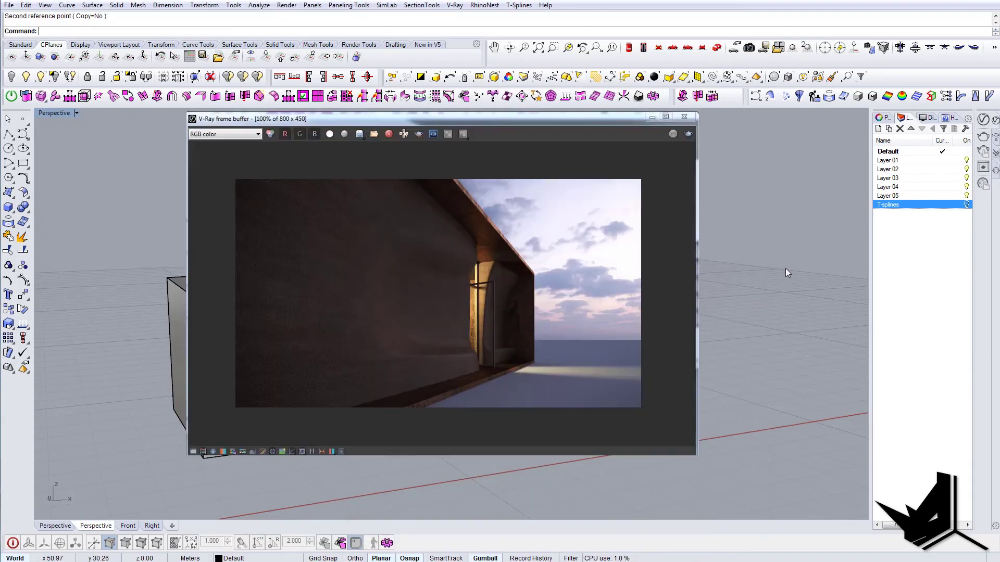